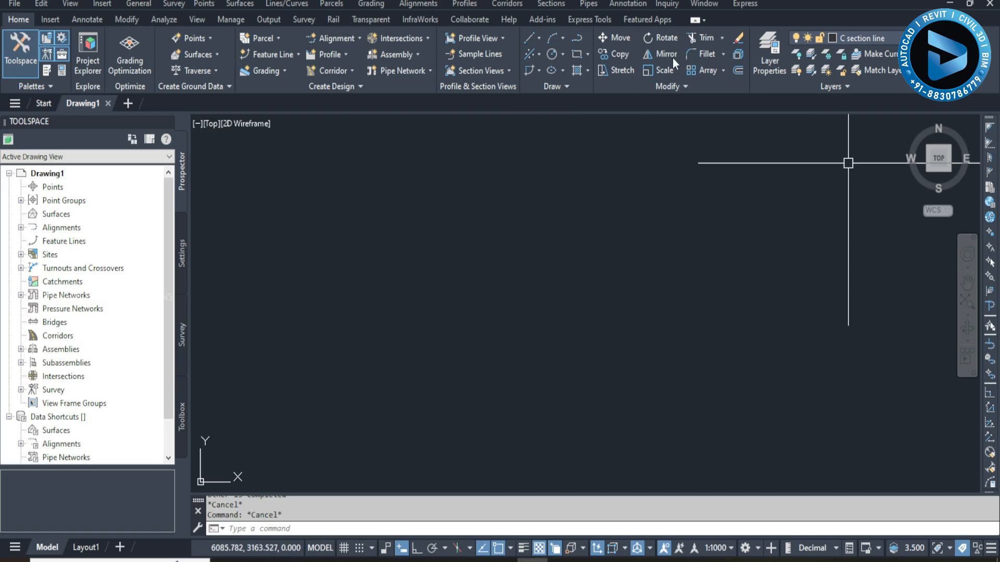
Switch the workspace to Drafting & Annotation and back to Civil 3D
{"action": "left_click", "coordinate": [224, 0]}
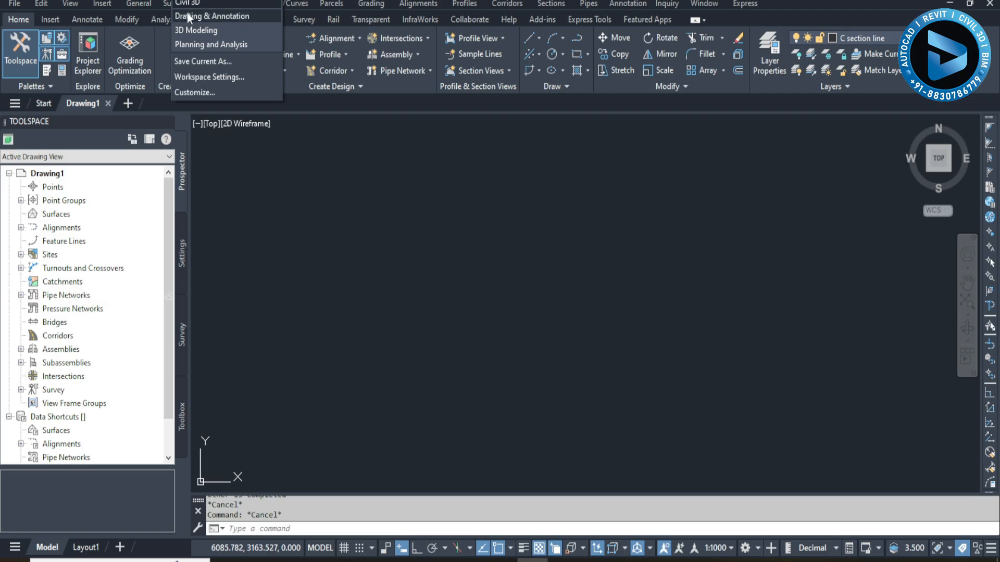
{"action": "left_click", "coordinate": [223, 15]}
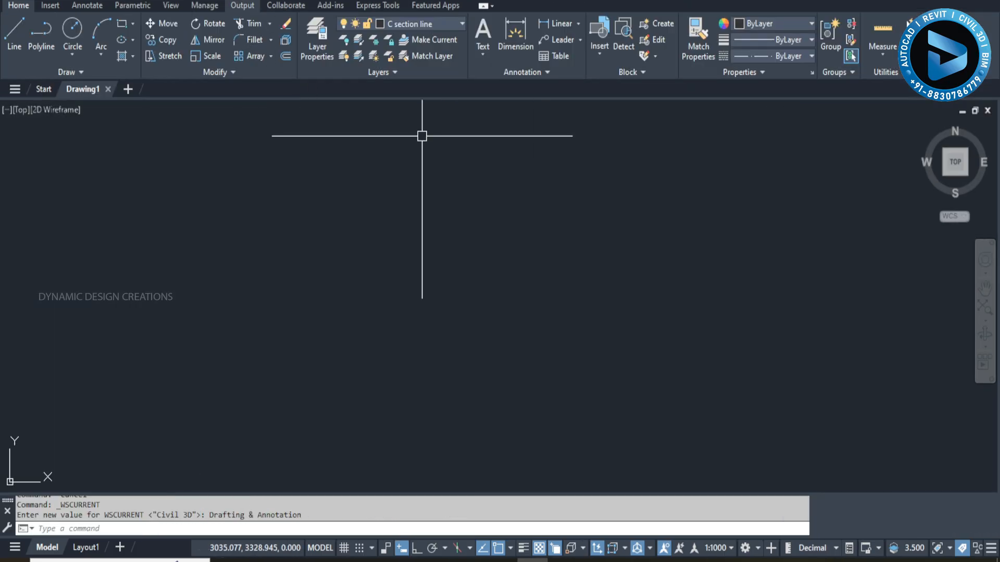
{"action": "left_click", "coordinate": [200, 8]}
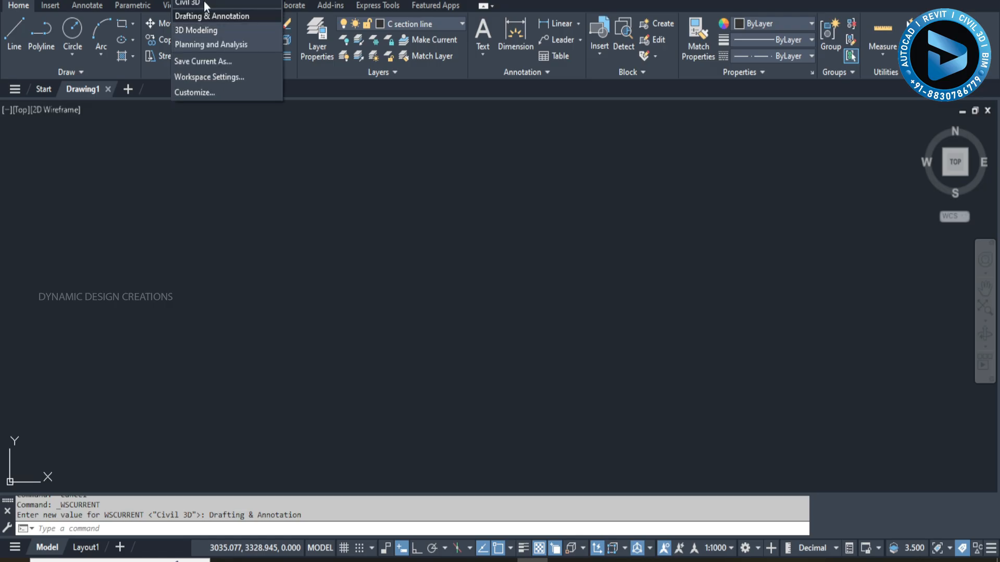
{"action": "left_click", "coordinate": [204, 2]}
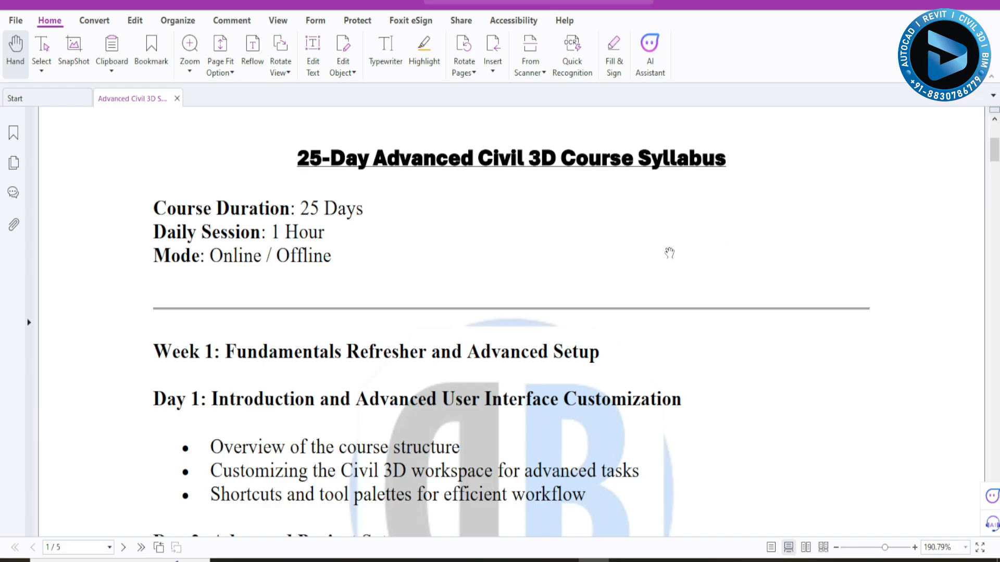
Read the Week 1 topics for Day 1 and Day 2 in the course syllabus PDF
{"action": "scroll", "coordinate": [620, 253], "scroll_direction": "down", "scroll_amount": 1}
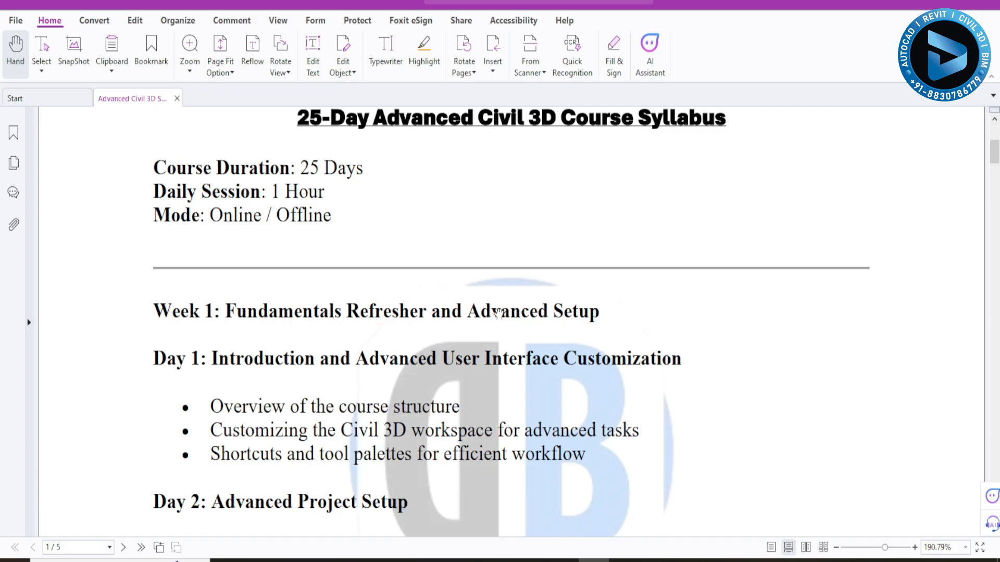
{"action": "scroll", "coordinate": [749, 320], "scroll_direction": "down", "scroll_amount": 2}
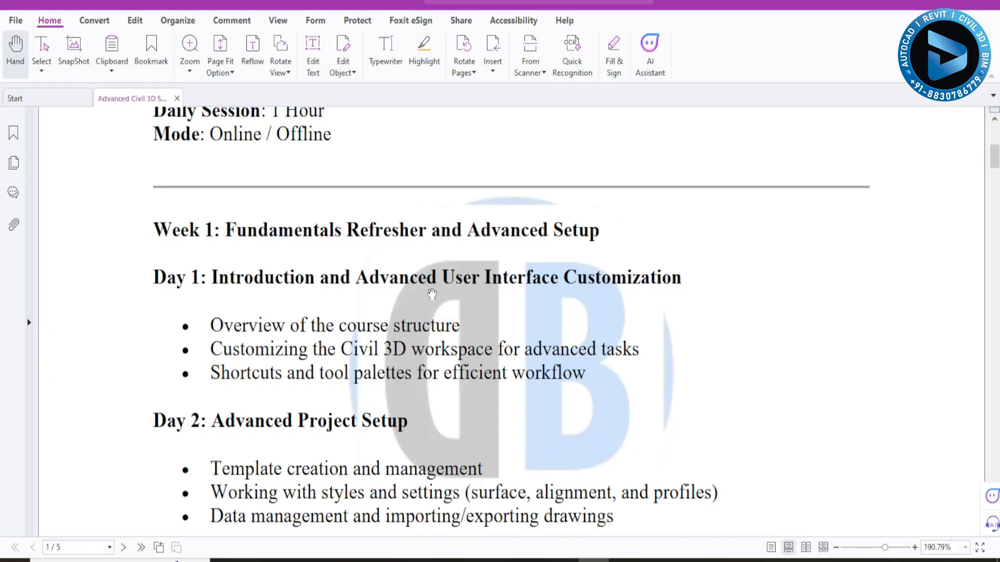
{"action": "scroll", "coordinate": [432, 293], "scroll_direction": "down", "scroll_amount": 1}
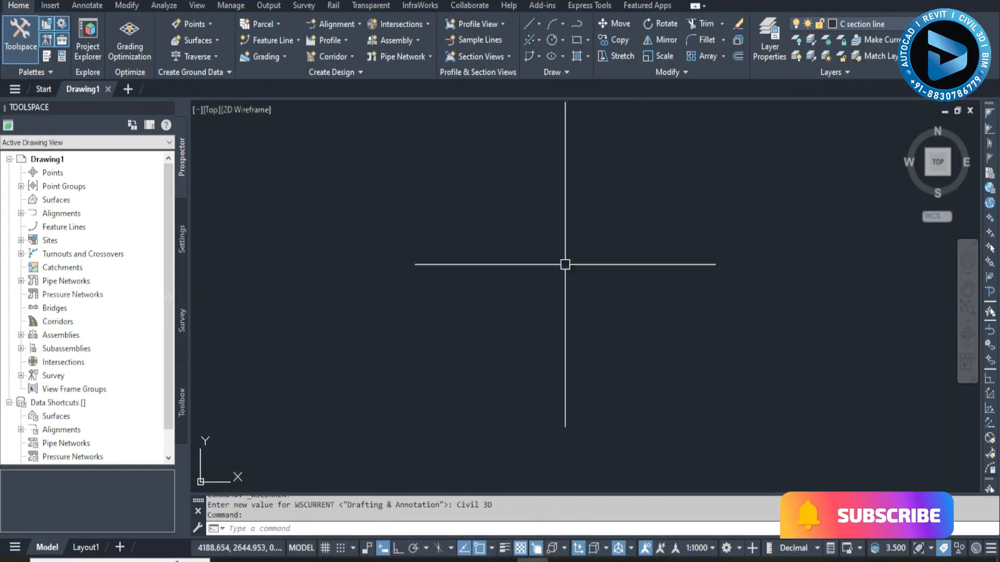
Open and close the Properties palette and the Tool Palettes in the Civil 3D drawing
{"action": "key", "text": "Escape"}
{"action": "key", "text": "Escape"}
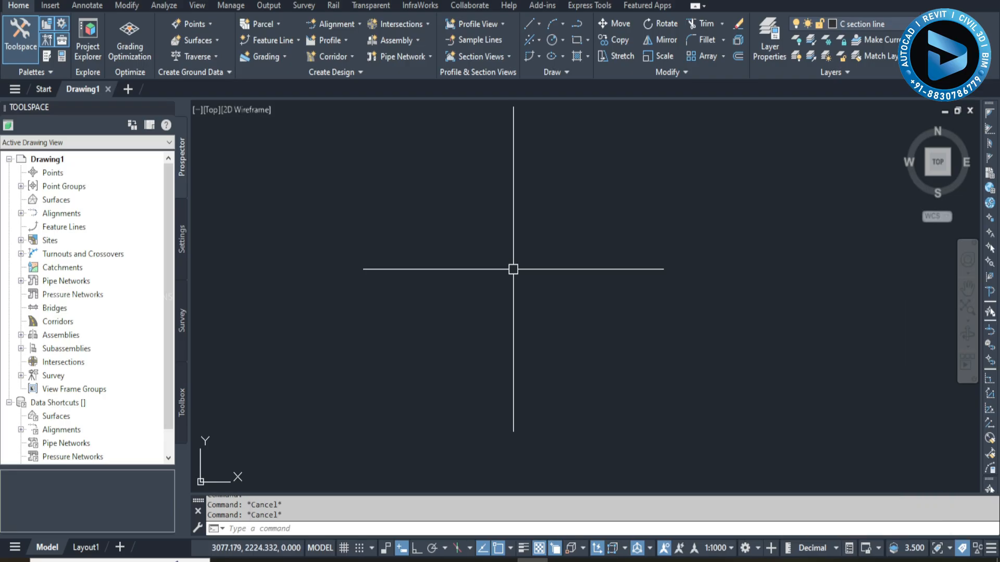
{"action": "key", "text": "ctrl+1"}
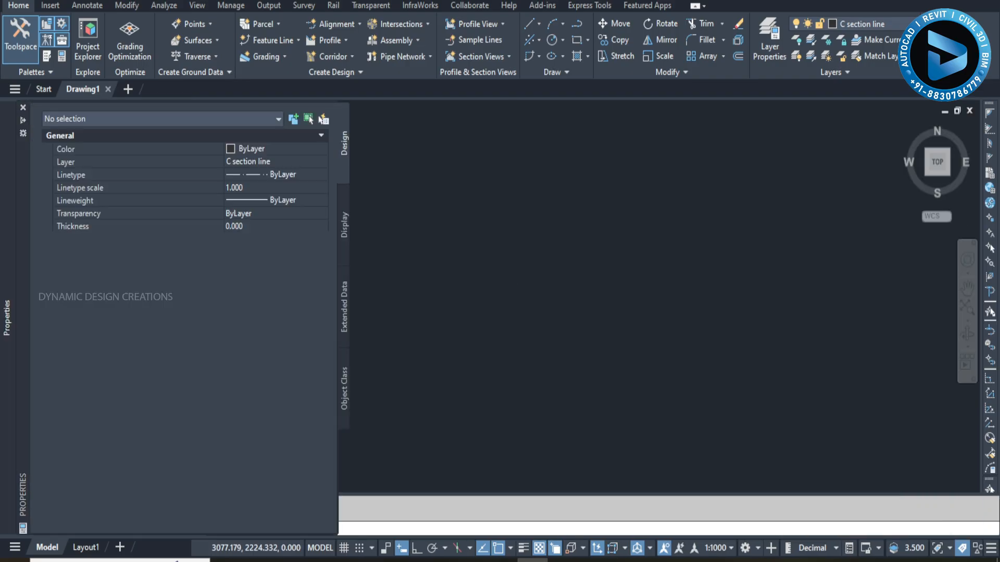
{"action": "left_click", "coordinate": [22, 107]}
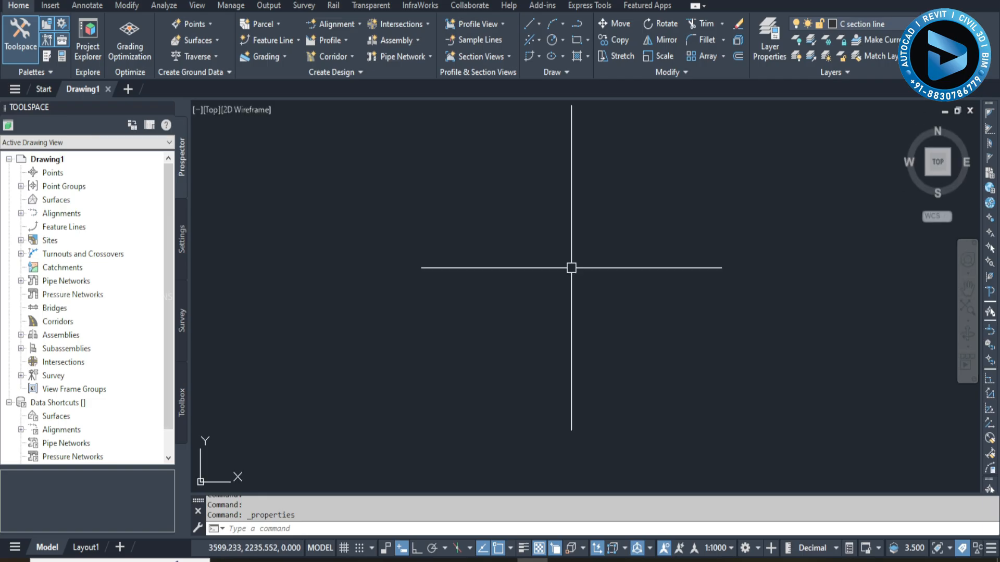
{"action": "key", "text": "ctrl+3"}
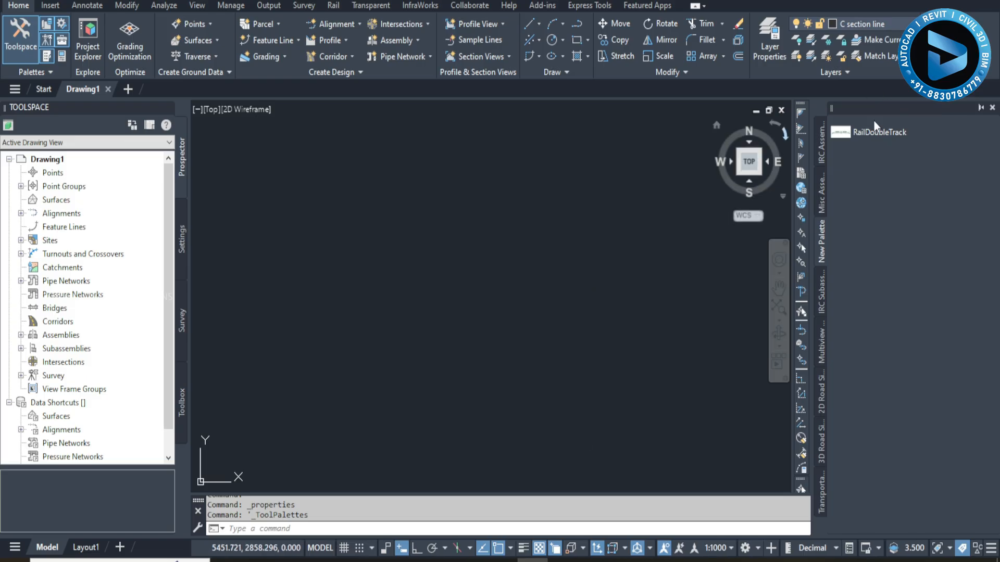
{"action": "left_click", "coordinate": [992, 108]}
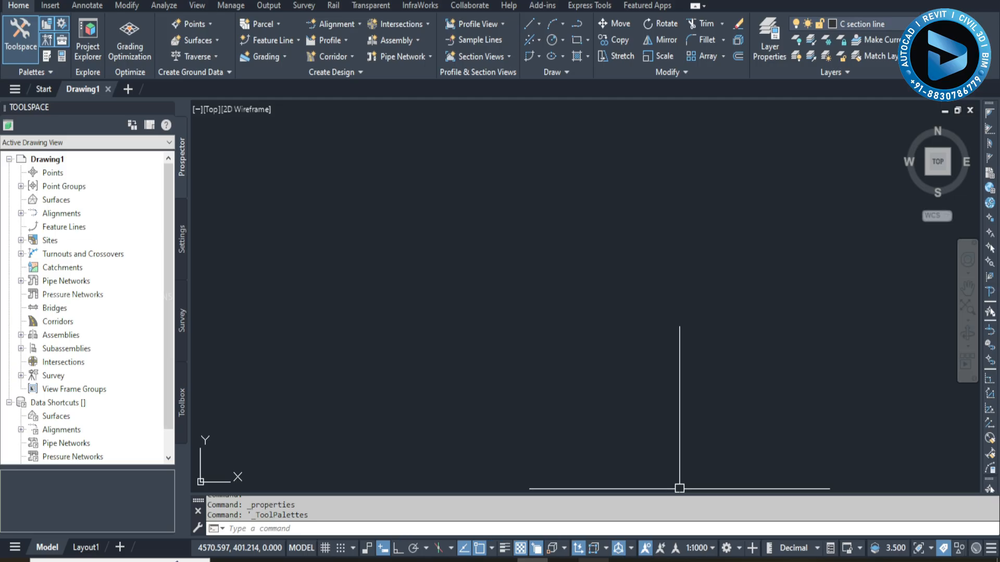
Switch to the syllabus PDF and read the Day 2 topics on advanced project setup
{"action": "key", "text": "alt+Tab"}
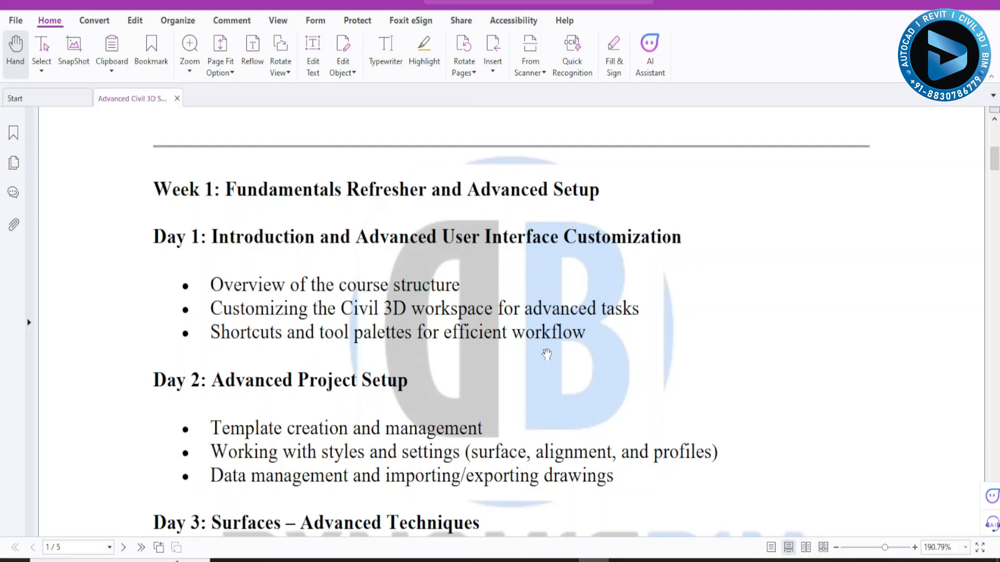
{"action": "scroll", "coordinate": [553, 299], "scroll_direction": "down", "scroll_amount": 1}
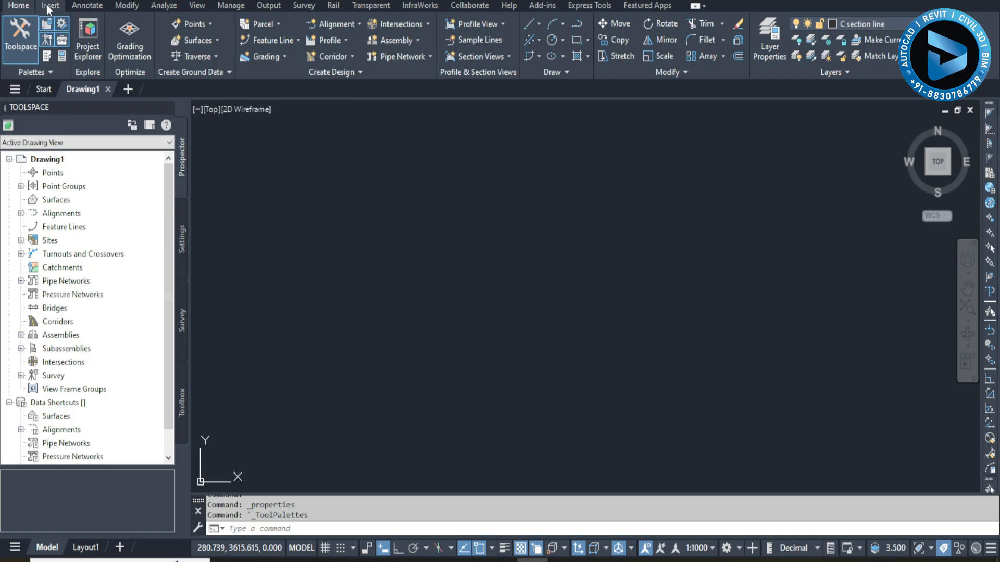
{"action": "right_click", "coordinate": [198, 27]}
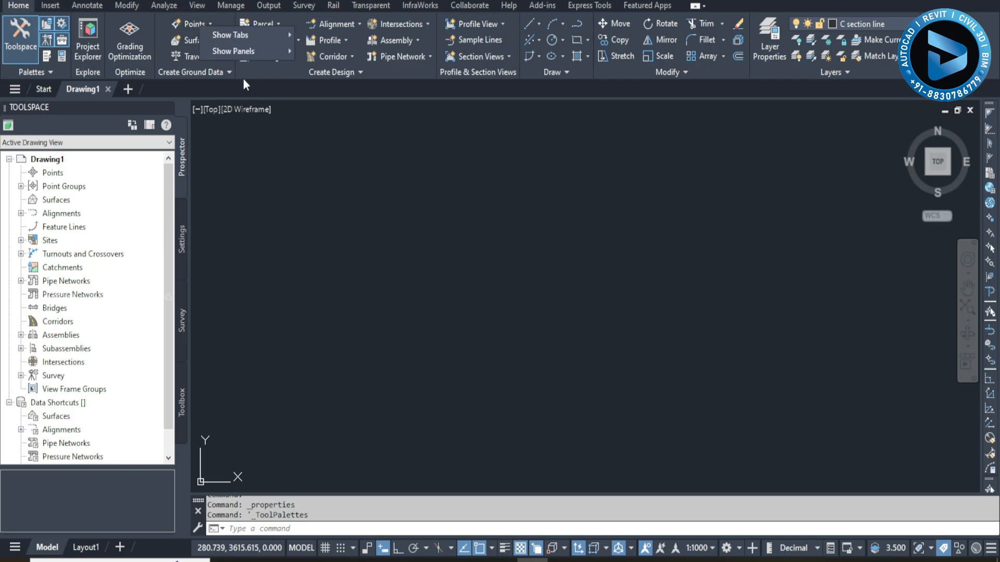
{"action": "right_click", "coordinate": [196, 23]}
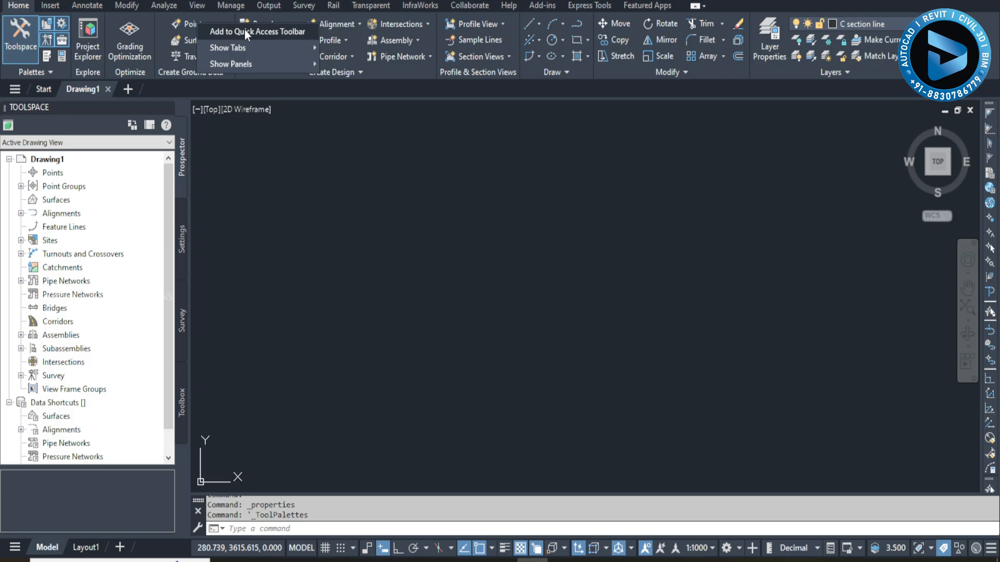
Load the file Existing Ground Points - PENZD for point import with the PENZD (space delimited) format
{"action": "left_click", "coordinate": [188, 24]}
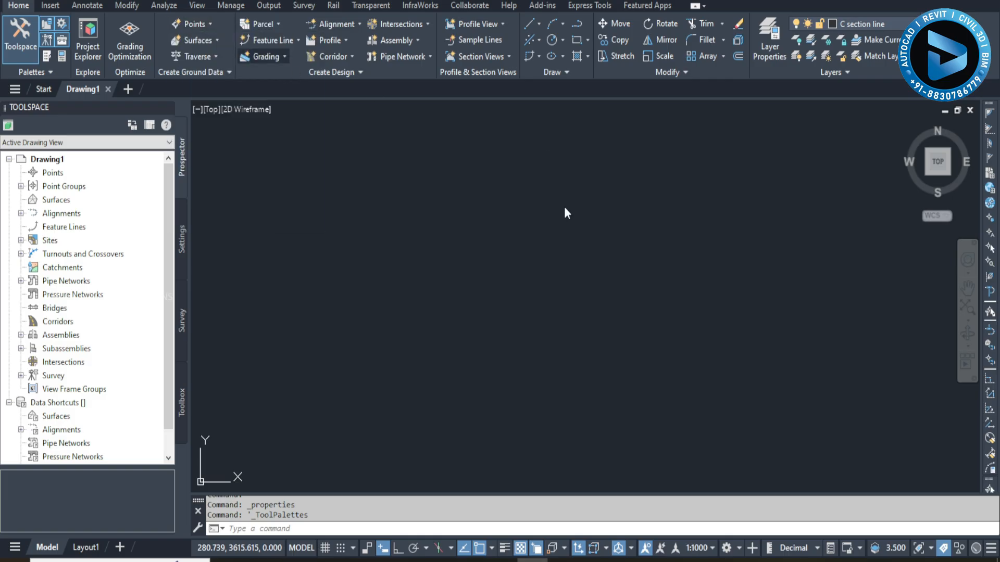
{"action": "left_click", "coordinate": [184, 6]}
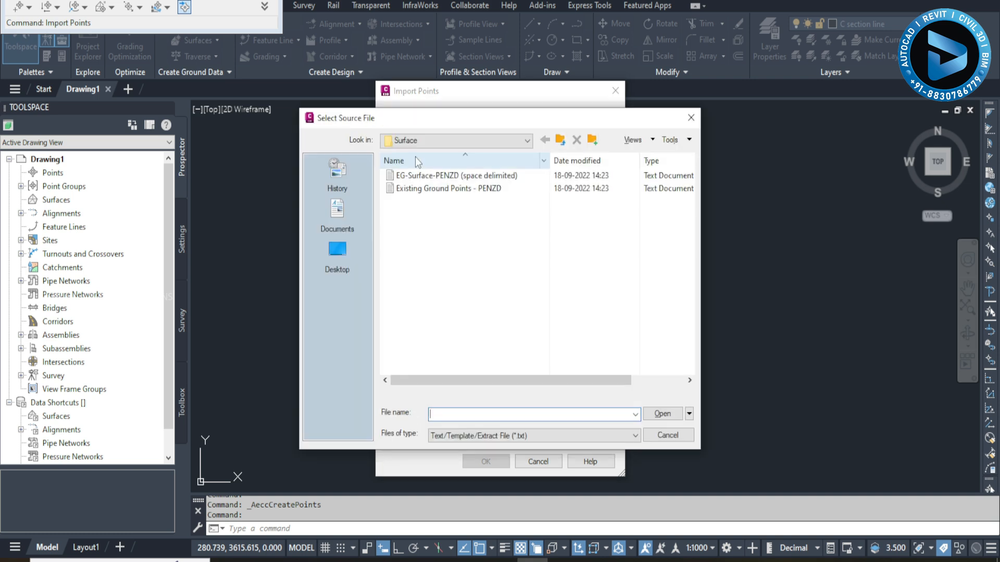
{"action": "left_click", "coordinate": [472, 188]}
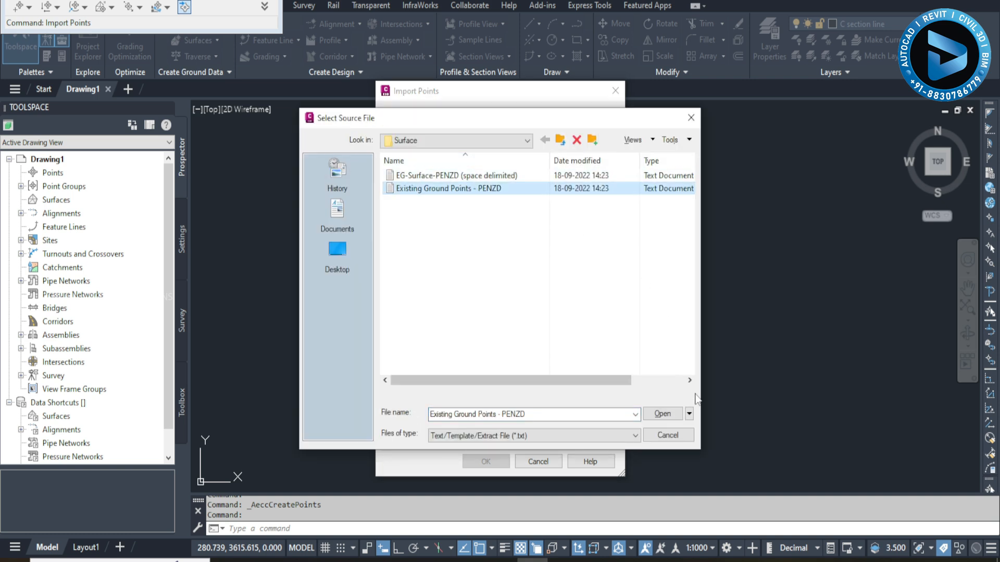
{"action": "left_click", "coordinate": [662, 414]}
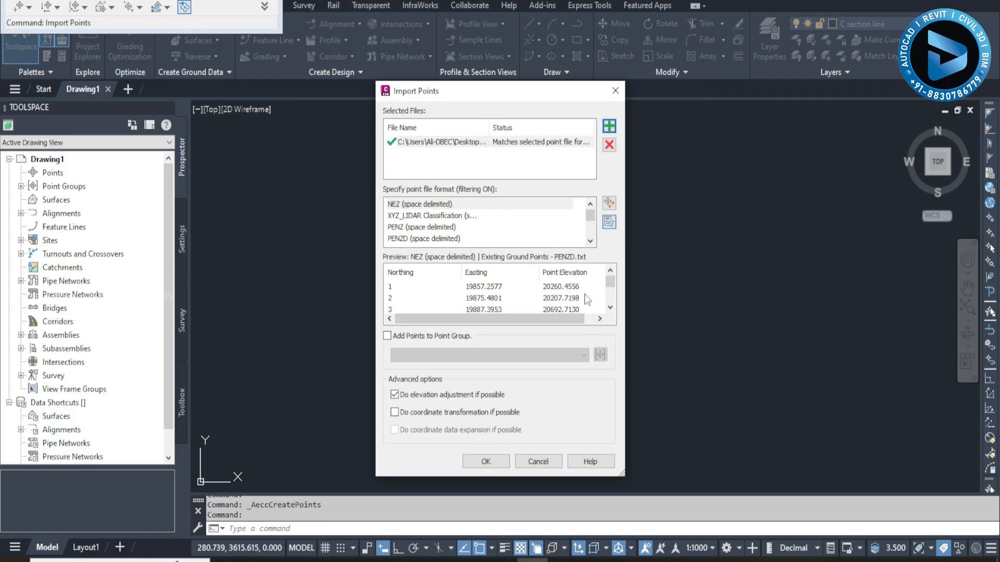
{"action": "left_click", "coordinate": [422, 239]}
Assign the imported points to a new point group named Points group 1 and complete the import
{"action": "left_click", "coordinate": [387, 336]}
{"action": "left_click", "coordinate": [599, 354]}
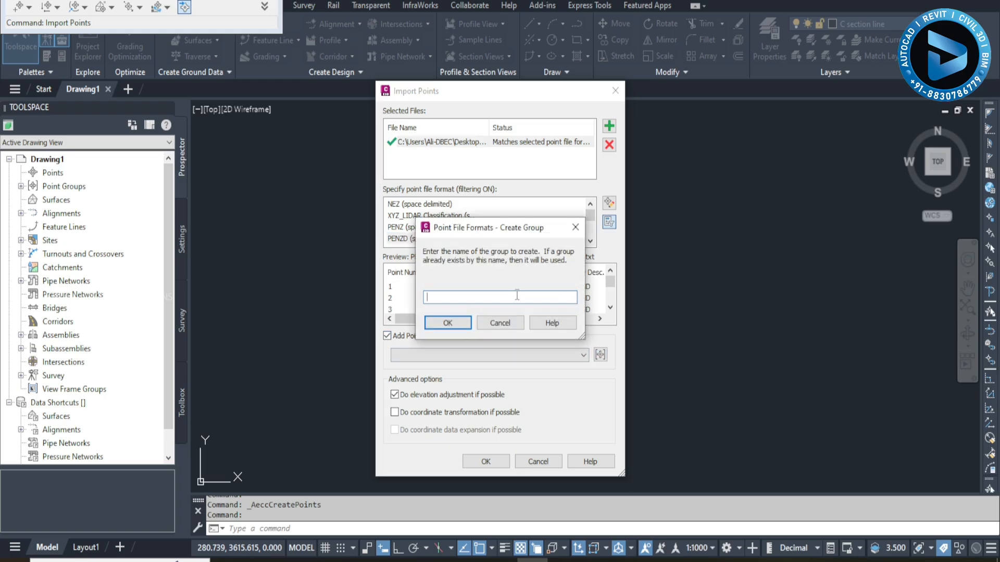
{"action": "type", "text": "Points "}
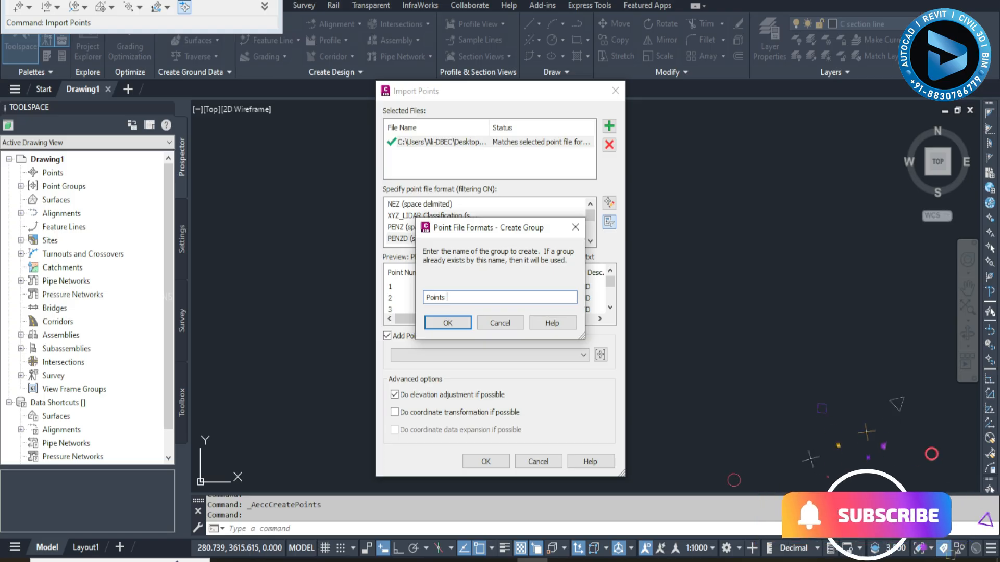
{"action": "type", "text": "group 1"}
{"action": "left_click", "coordinate": [455, 324]}
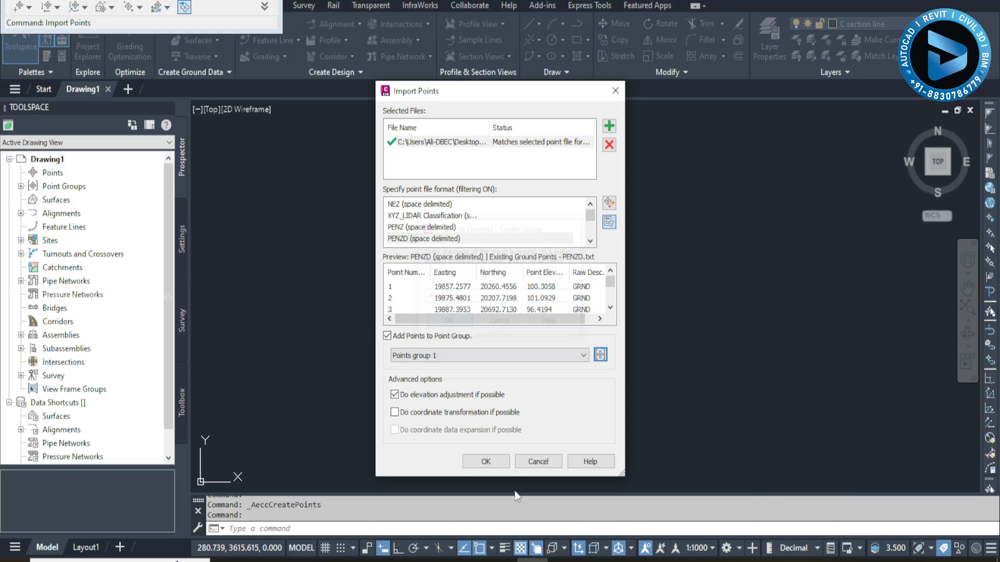
{"action": "left_click", "coordinate": [485, 464]}
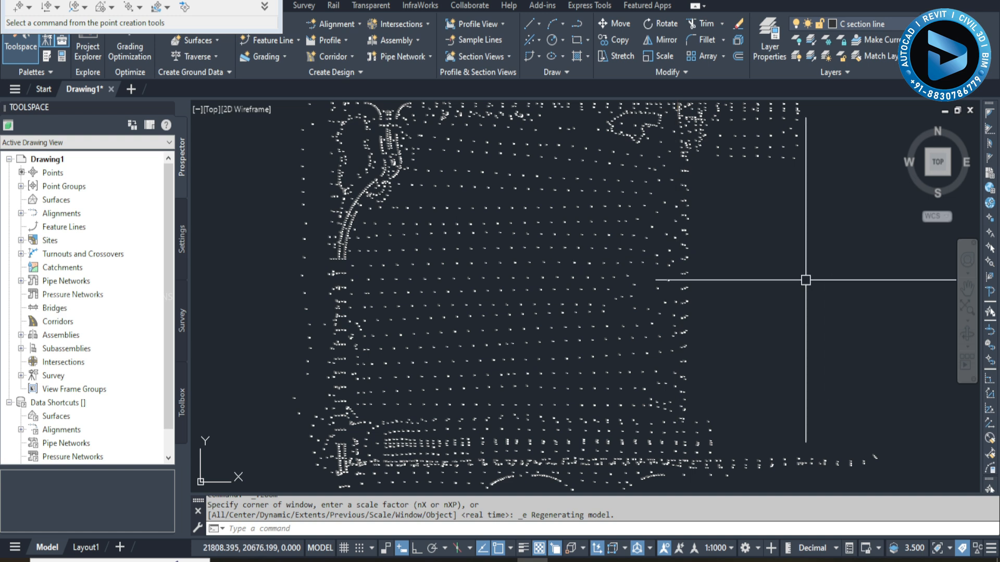
{"action": "scroll", "coordinate": [805, 280], "scroll_direction": "down", "scroll_amount": 2}
{"action": "key", "text": "Escape"}
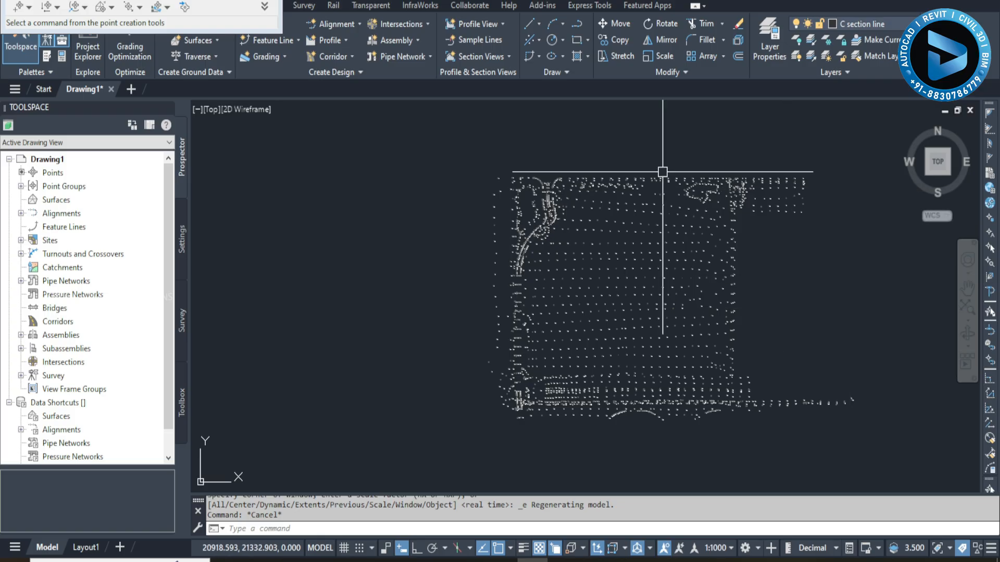
Create a TIN surface named EG surface
{"action": "right_click", "coordinate": [65, 200]}
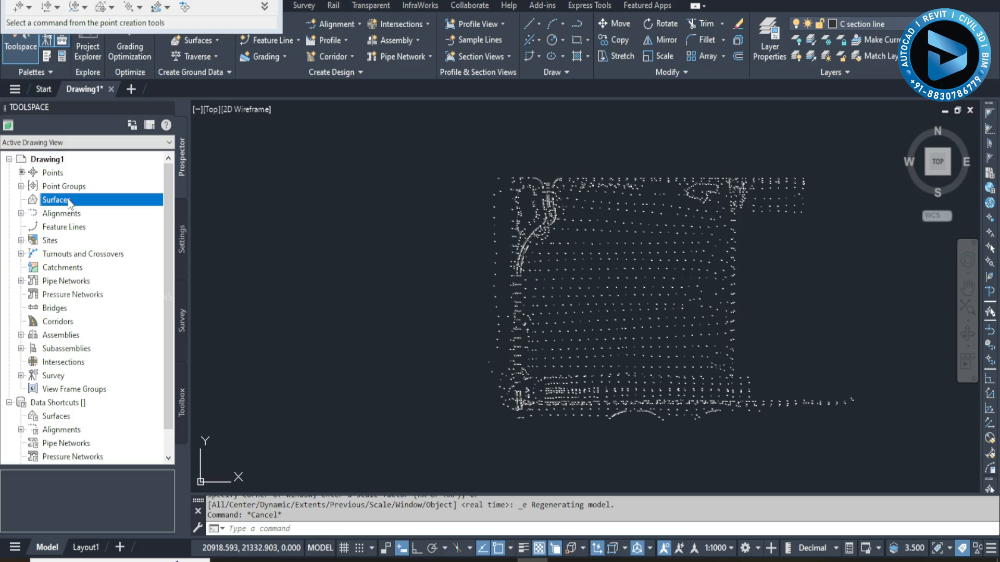
{"action": "left_click", "coordinate": [112, 207]}
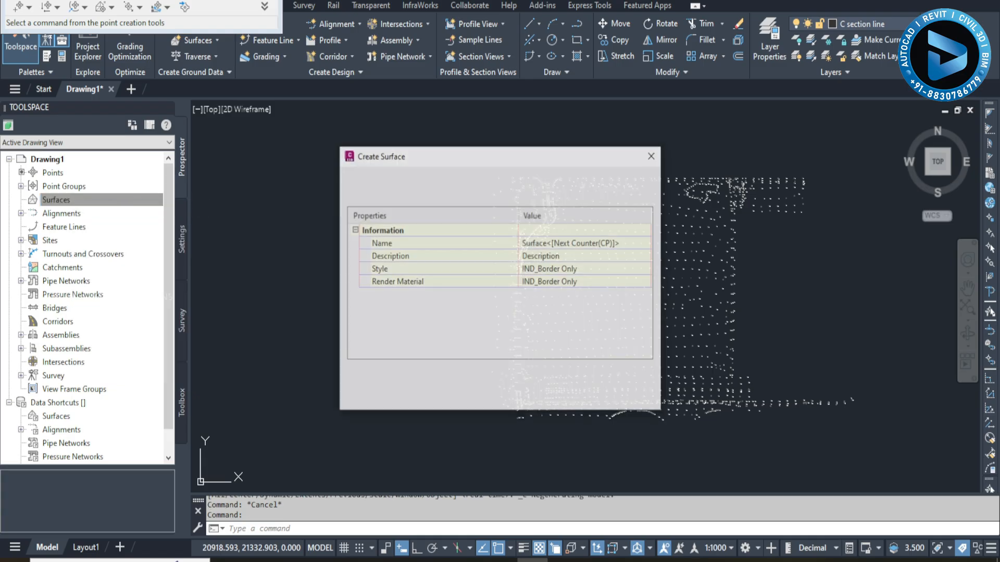
{"action": "left_click", "coordinate": [630, 245]}
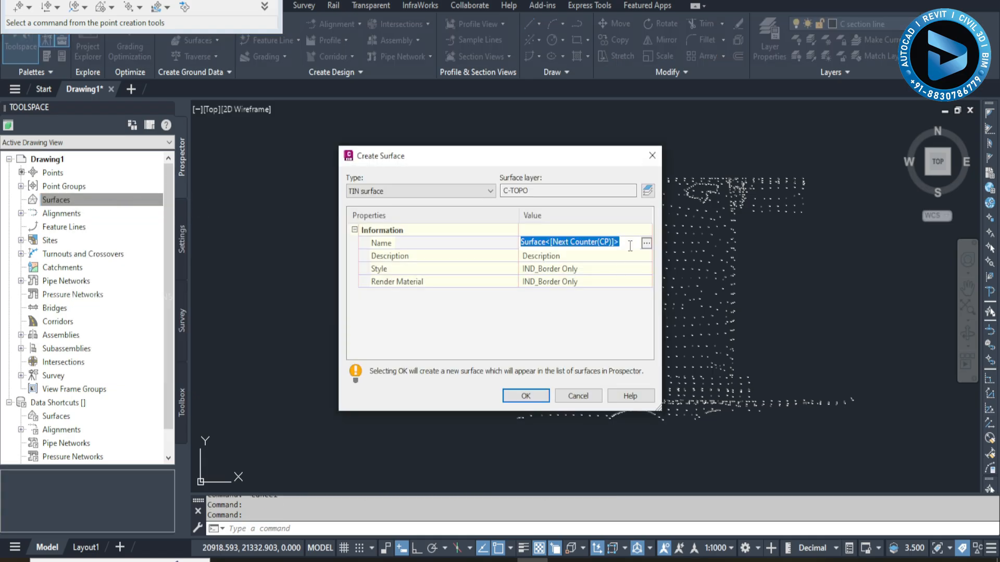
{"action": "type", "text": "EG surface"}
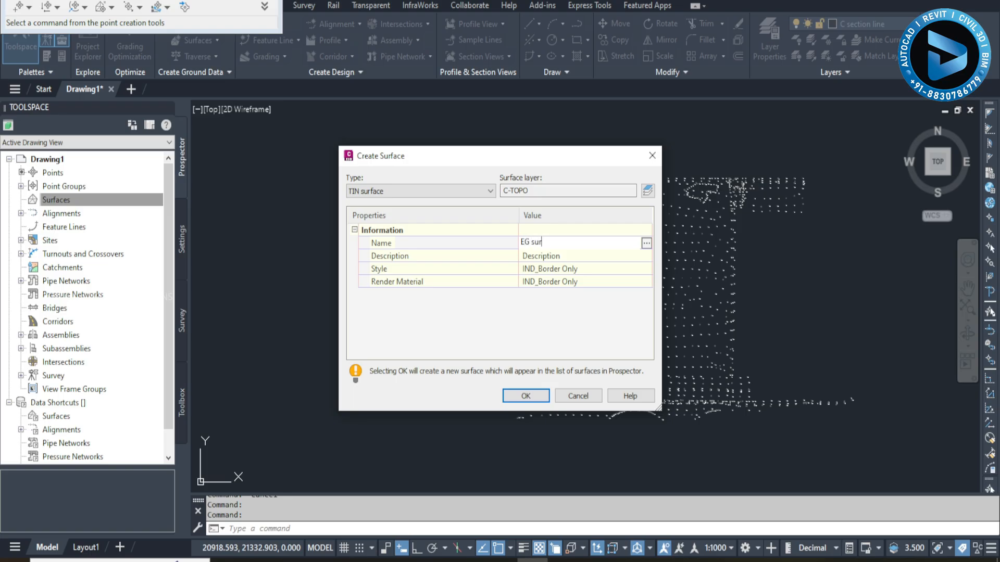
{"action": "left_click", "coordinate": [523, 395]}
Add Points group 1 to the definition of EG surface
{"action": "left_click", "coordinate": [21, 200]}
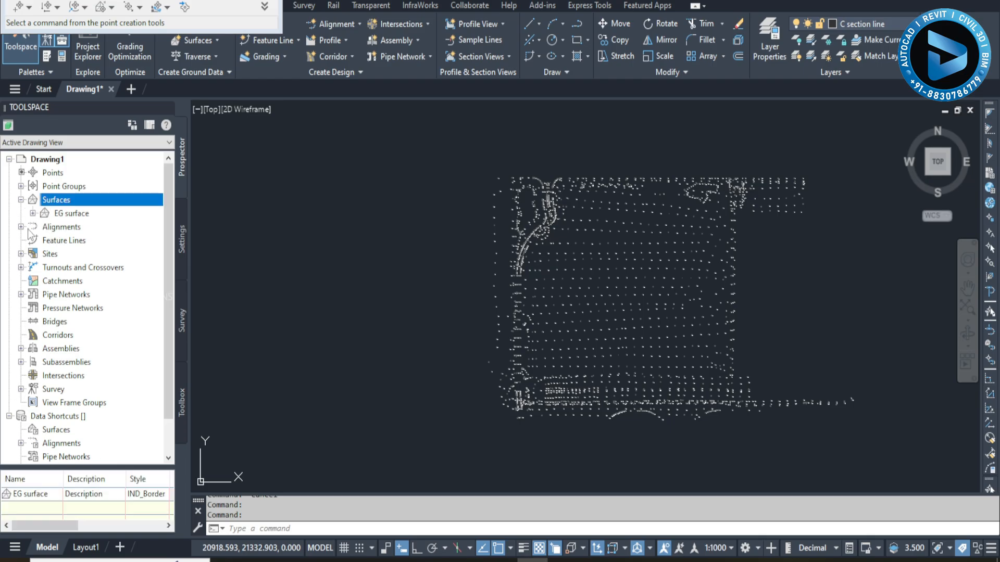
{"action": "left_click", "coordinate": [33, 213]}
{"action": "left_click", "coordinate": [45, 253]}
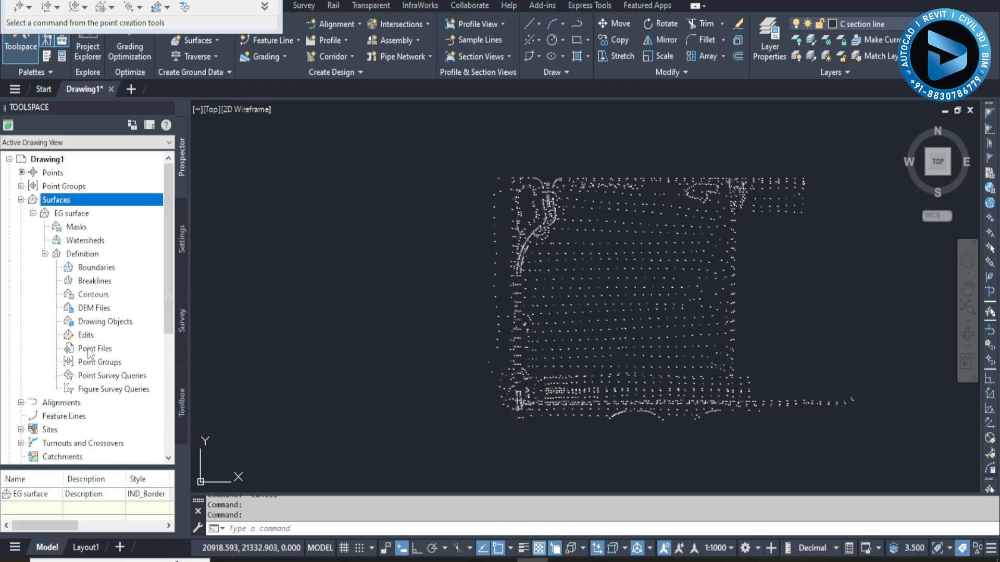
{"action": "left_click", "coordinate": [101, 363]}
{"action": "right_click", "coordinate": [107, 364]}
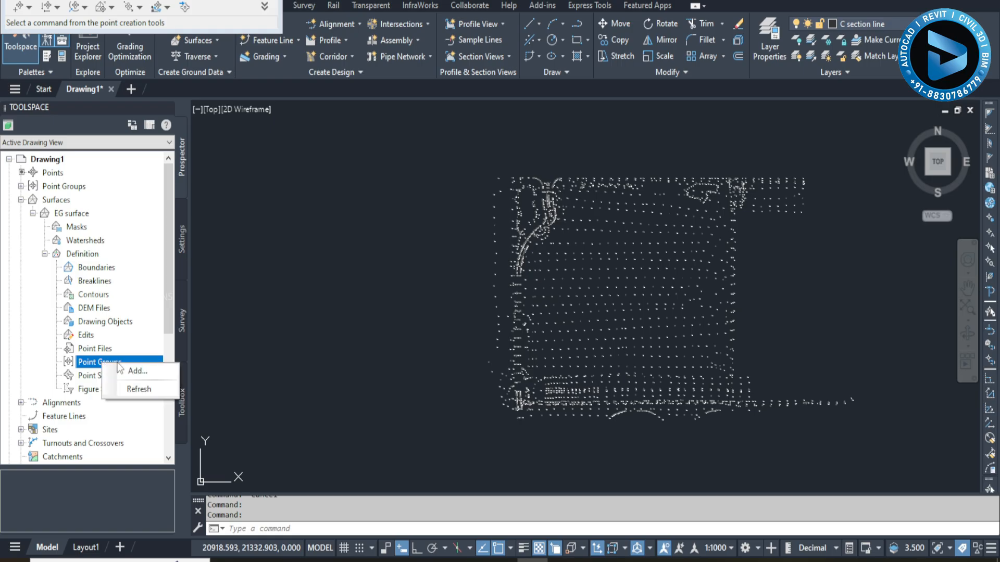
{"action": "left_click", "coordinate": [126, 371]}
{"action": "left_click", "coordinate": [468, 265]}
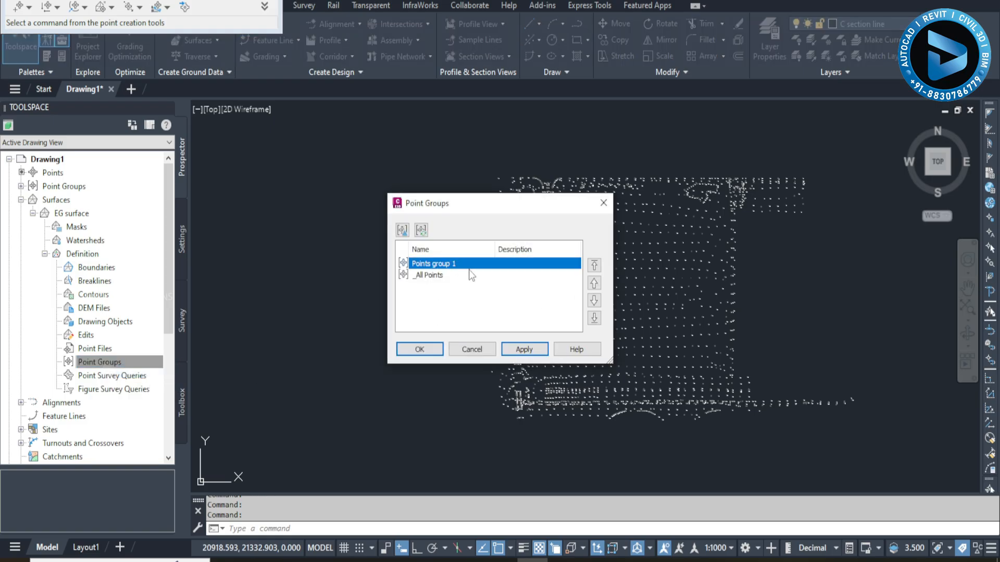
{"action": "left_click", "coordinate": [524, 349]}
{"action": "left_click", "coordinate": [420, 349]}
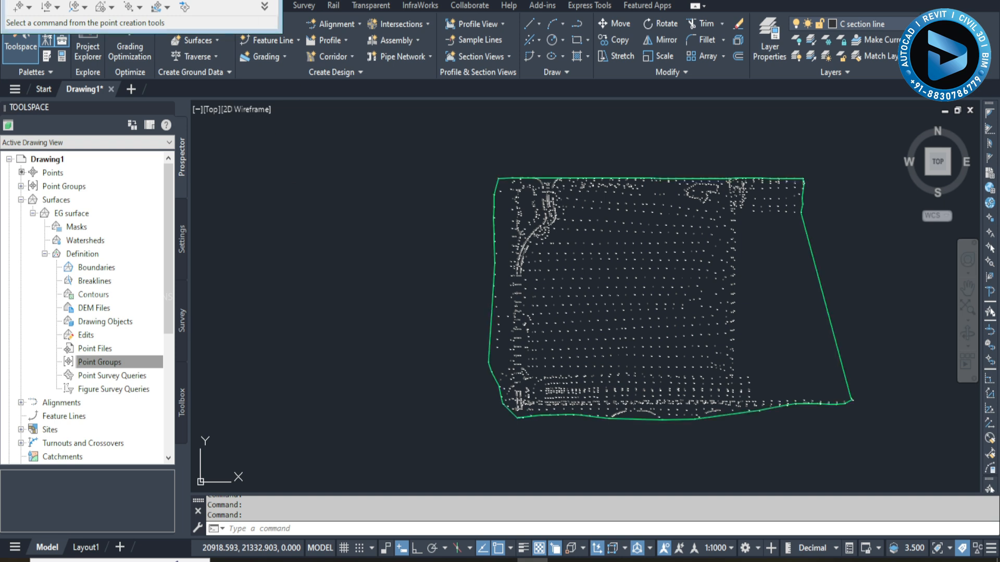
{"action": "key", "text": "Escape"}
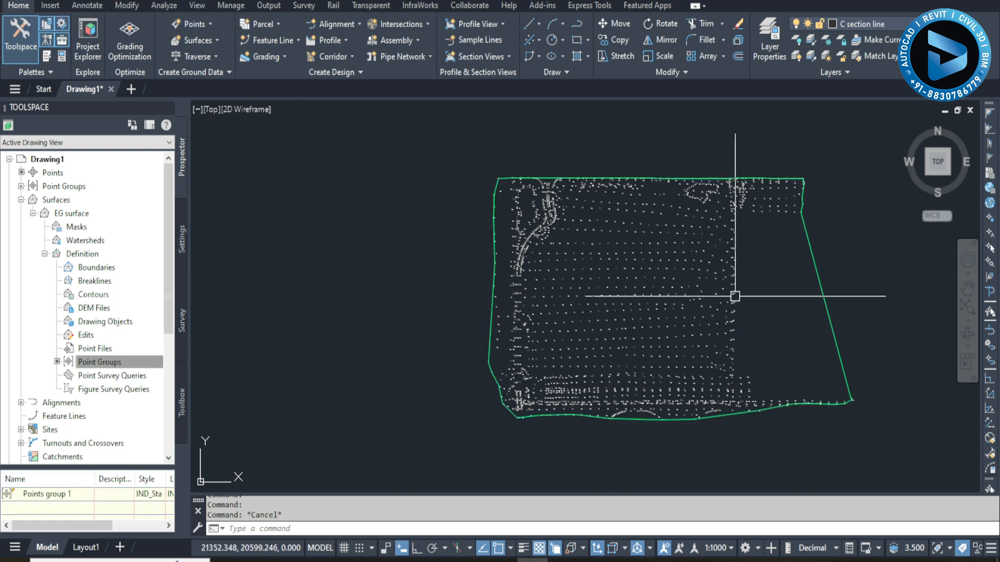
Inspect EG surface in the Object Viewer by orbiting it from plan view to a tilted 3D view, and close the viewer
{"action": "right_click", "coordinate": [55, 200]}
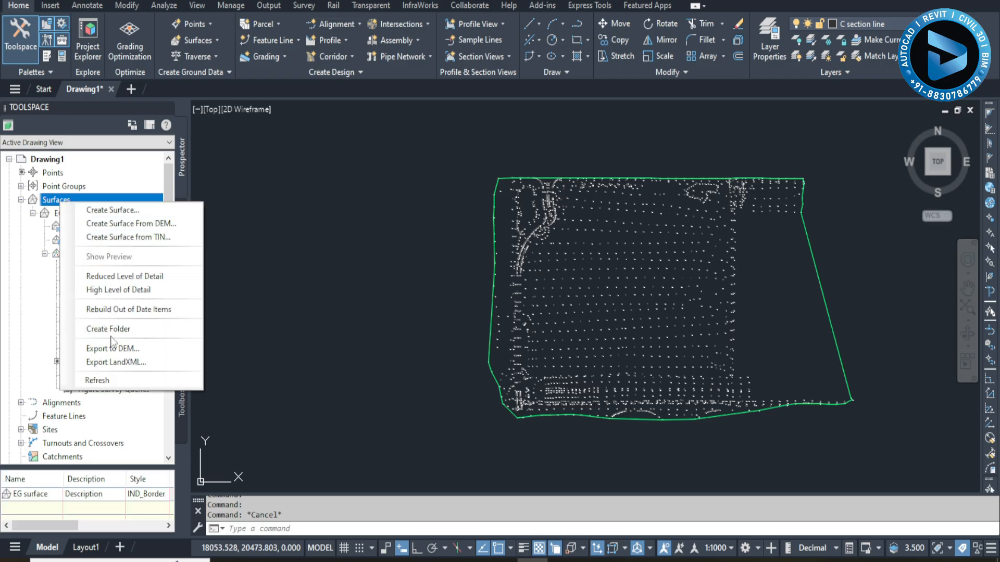
{"action": "left_click", "coordinate": [84, 214]}
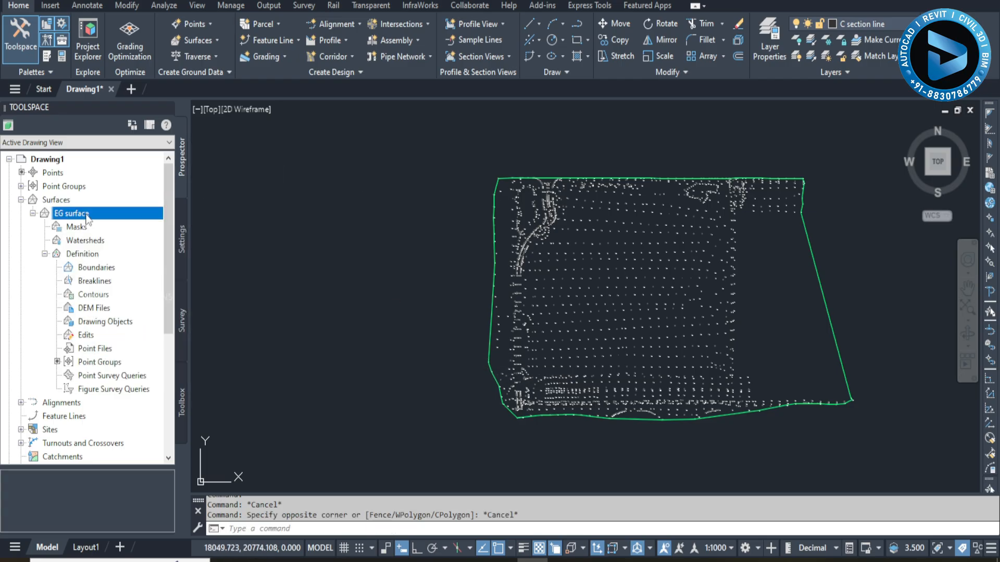
{"action": "right_click", "coordinate": [86, 214]}
{"action": "left_click", "coordinate": [144, 394]}
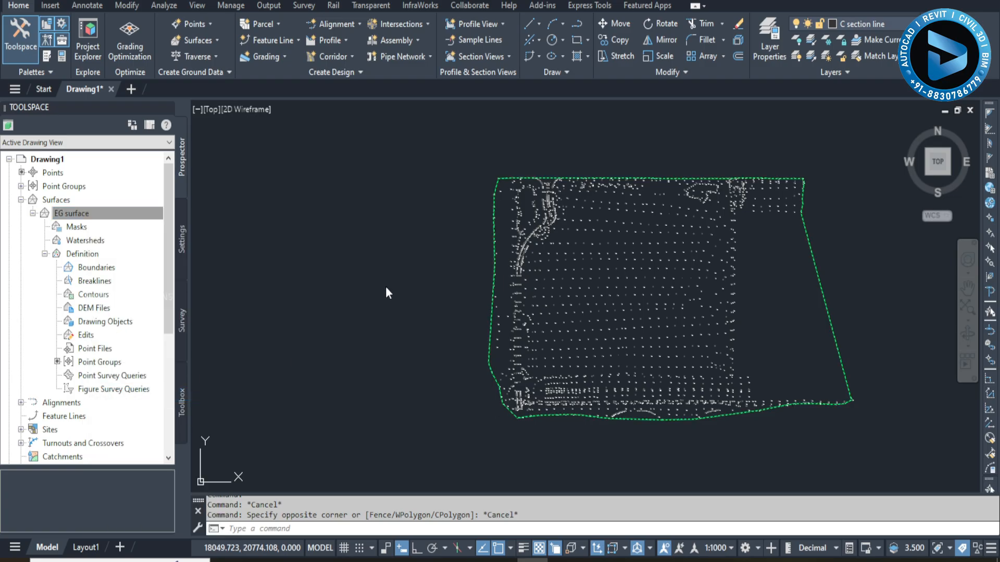
{"action": "right_click", "coordinate": [385, 290]}
{"action": "left_click", "coordinate": [424, 246]}
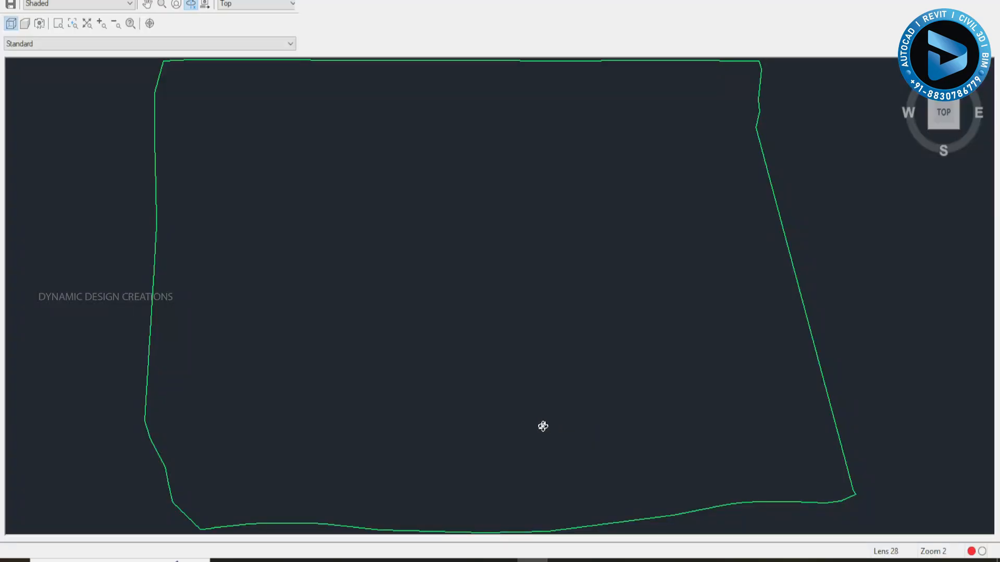
{"action": "mouse_move", "coordinate": [488, 441]}
{"action": "left_mouse_down"}
{"action": "mouse_move", "coordinate": [491, 270]}
{"action": "mouse_move", "coordinate": [390, 337]}
{"action": "mouse_move", "coordinate": [664, 413]}
{"action": "mouse_move", "coordinate": [401, 305]}
{"action": "left_mouse_up"}
{"action": "scroll", "coordinate": [404, 304], "scroll_direction": "down", "scroll_amount": 5}
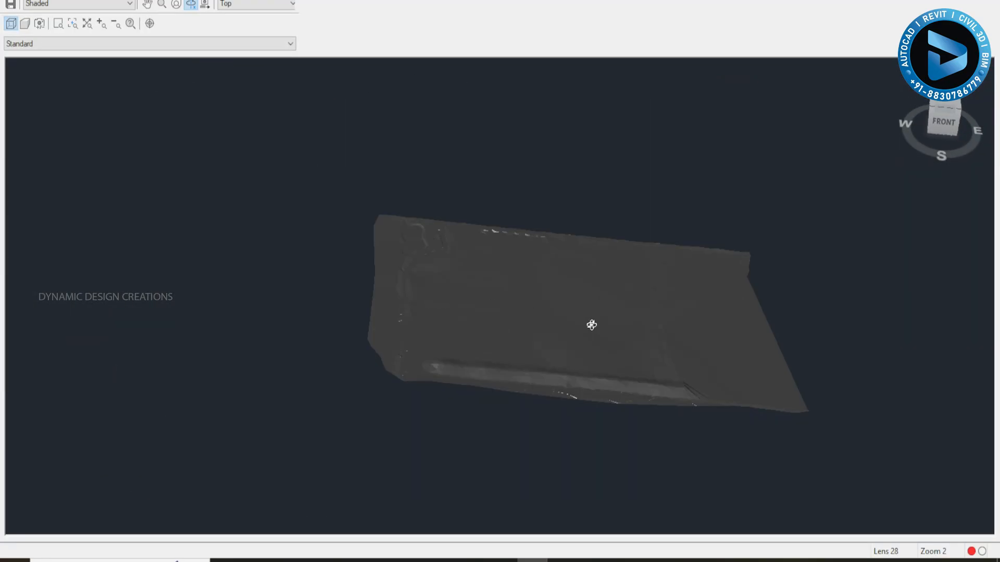
{"action": "middle_click_drag", "start_coordinate": [592, 325], "coordinate": [494, 313]}
{"action": "key", "text": "Escape"}
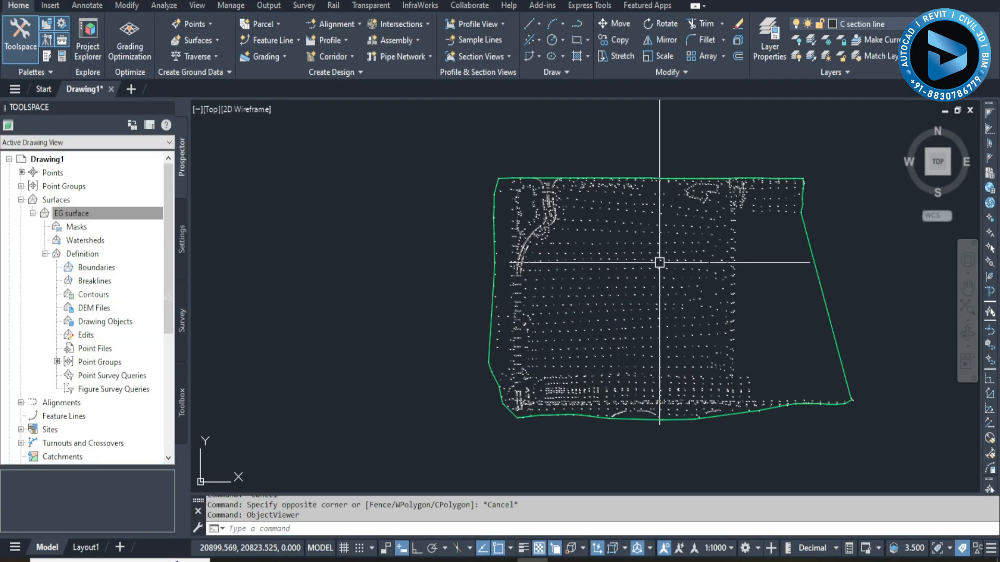
{"action": "key", "text": "Escape"}
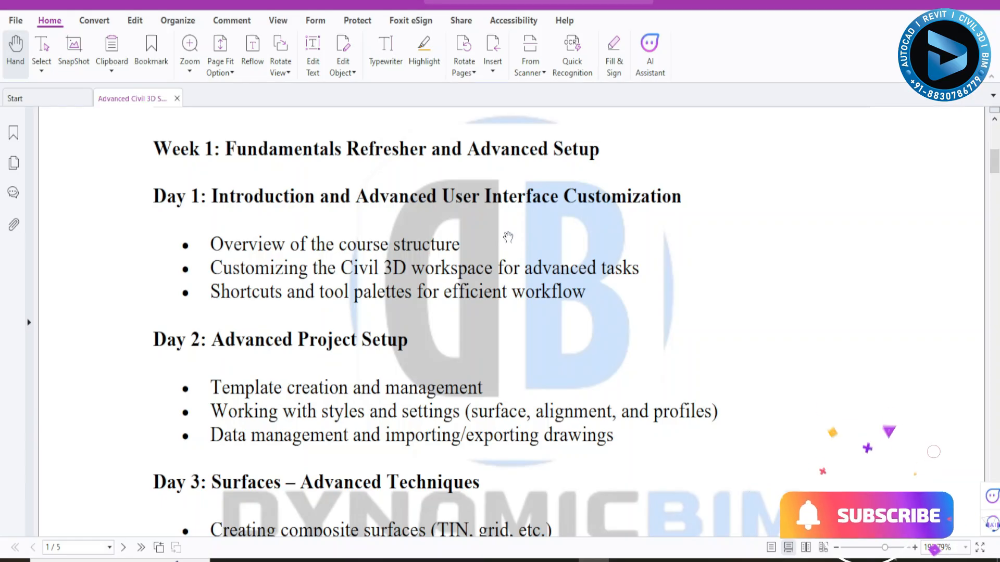
Review the Day 1 to Day 3 topics in the Advanced Civil 3D syllabus PDF and return to Civil 3D
{"action": "scroll", "coordinate": [565, 255], "scroll_direction": "down", "scroll_amount": 1}
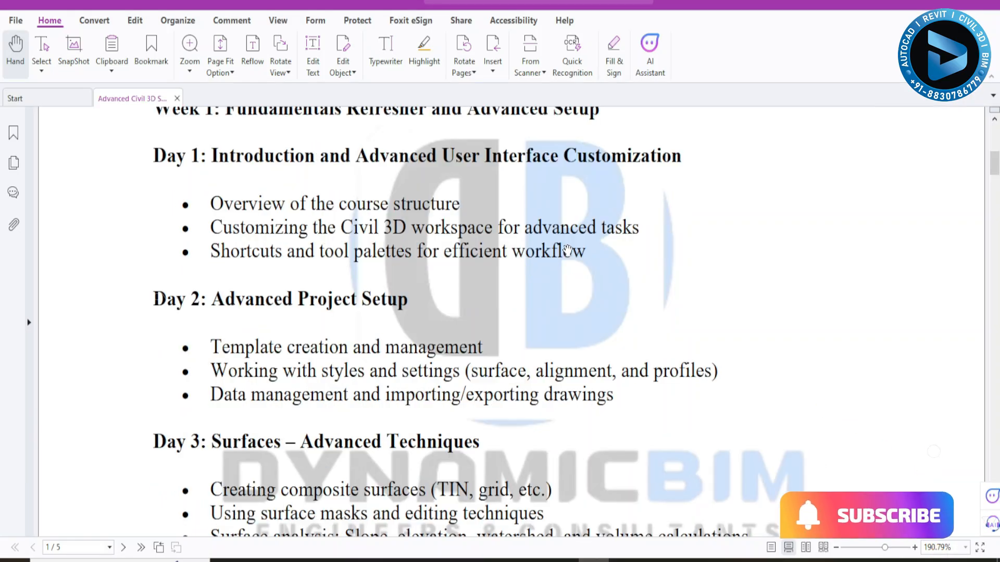
{"action": "scroll", "coordinate": [559, 270], "scroll_direction": "down", "scroll_amount": 1}
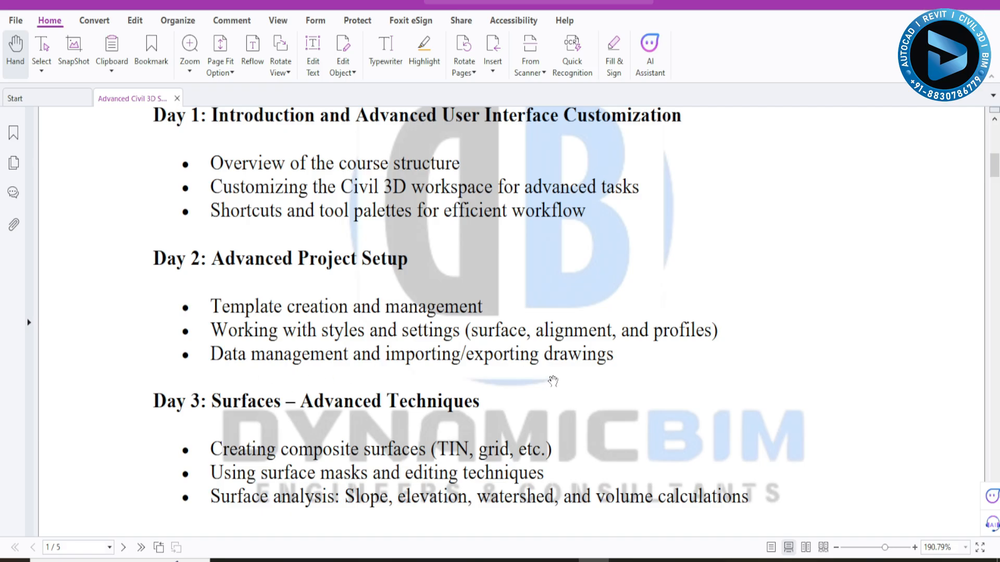
{"action": "left_click", "coordinate": [939, 1]}
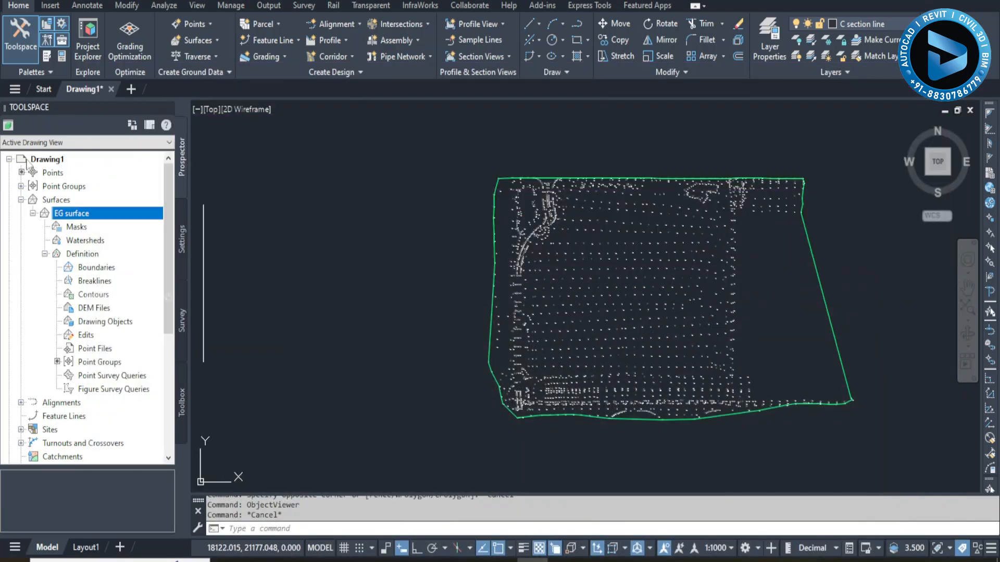
Examine the import and export commands available for bringing in and publishing drawing data
{"action": "left_click", "coordinate": [55, 7]}
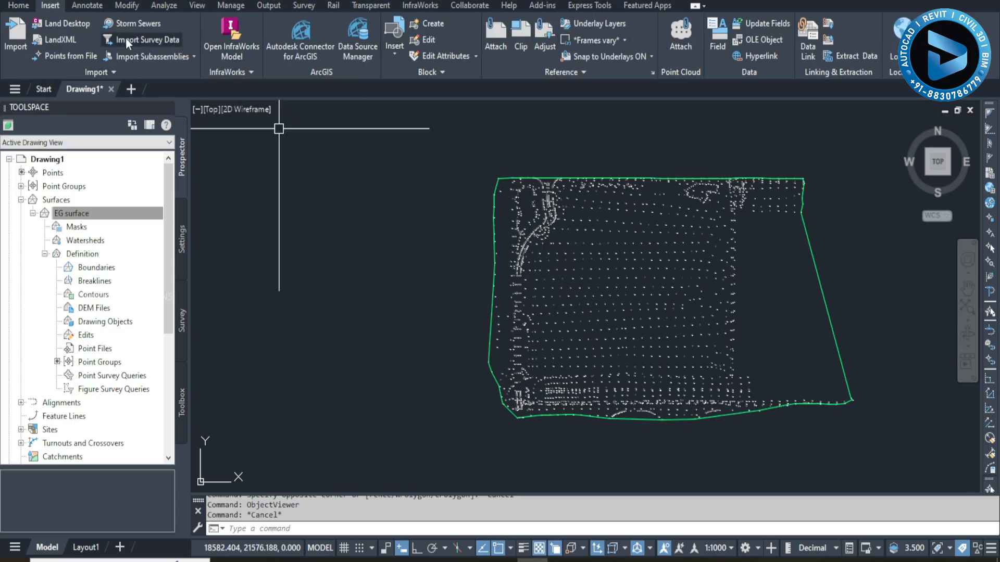
{"action": "left_click", "coordinate": [270, 8]}
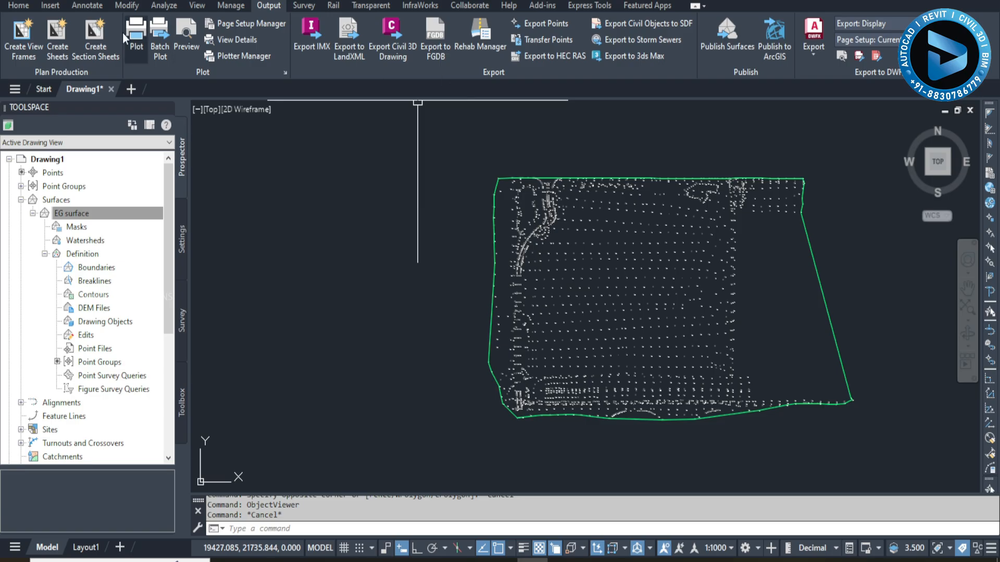
{"action": "left_click", "coordinate": [51, 5]}
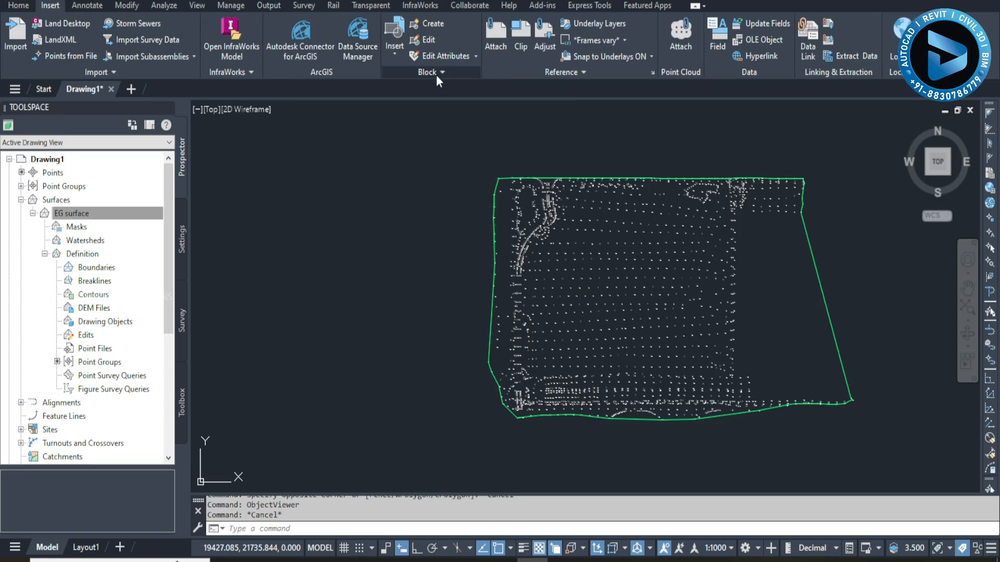
{"action": "mouse_move", "coordinate": [748, 268]}
{"action": "middle_mouse_down"}
{"action": "mouse_move", "coordinate": [508, 270]}
{"action": "mouse_move", "coordinate": [511, 292]}
{"action": "middle_mouse_up"}
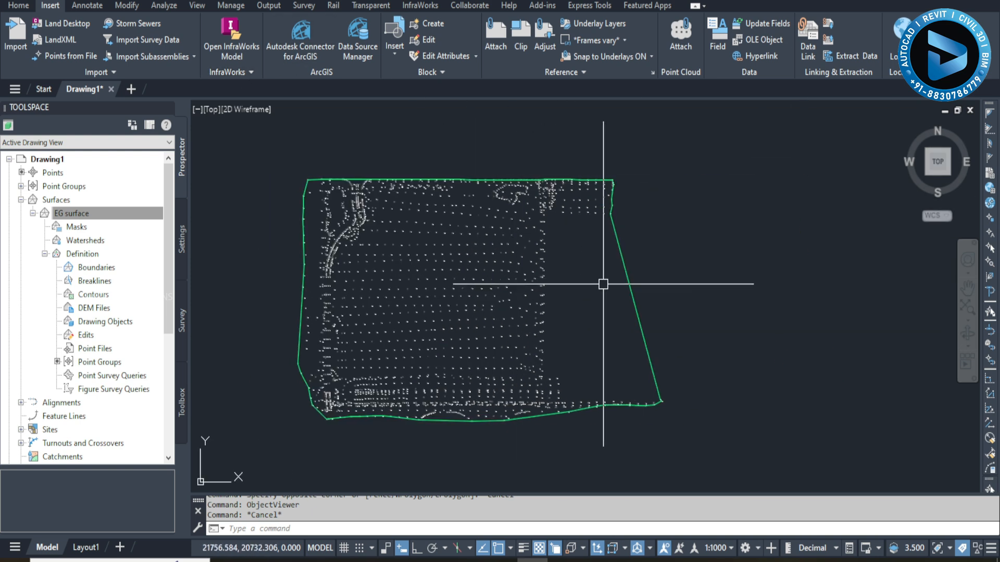
{"action": "middle_click_drag", "start_coordinate": [304, 218], "coordinate": [435, 235]}
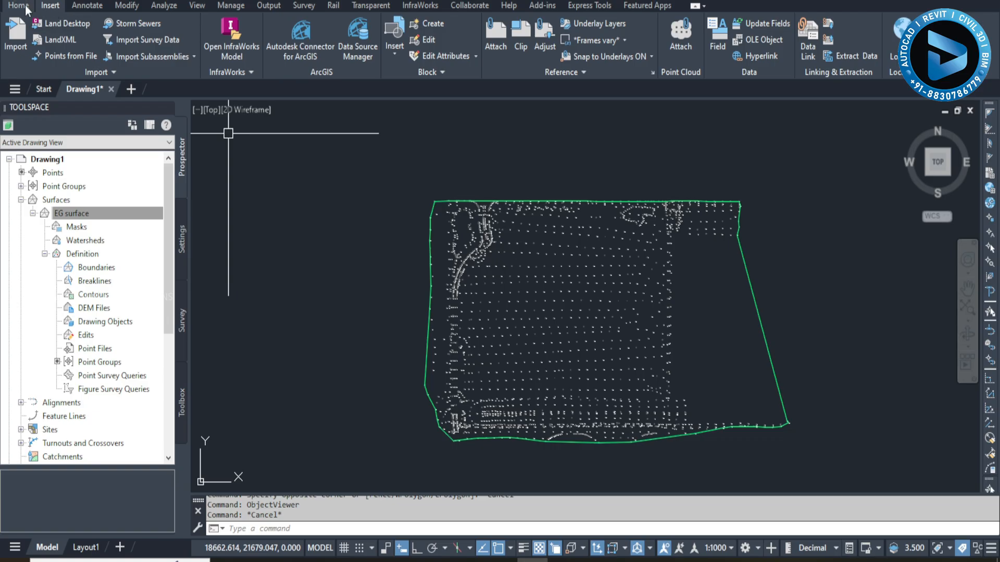
Turn on the classic menu bar by setting MENUBAR to 1
{"action": "left_click", "coordinate": [25, 8]}
{"action": "key", "text": "Escape"}
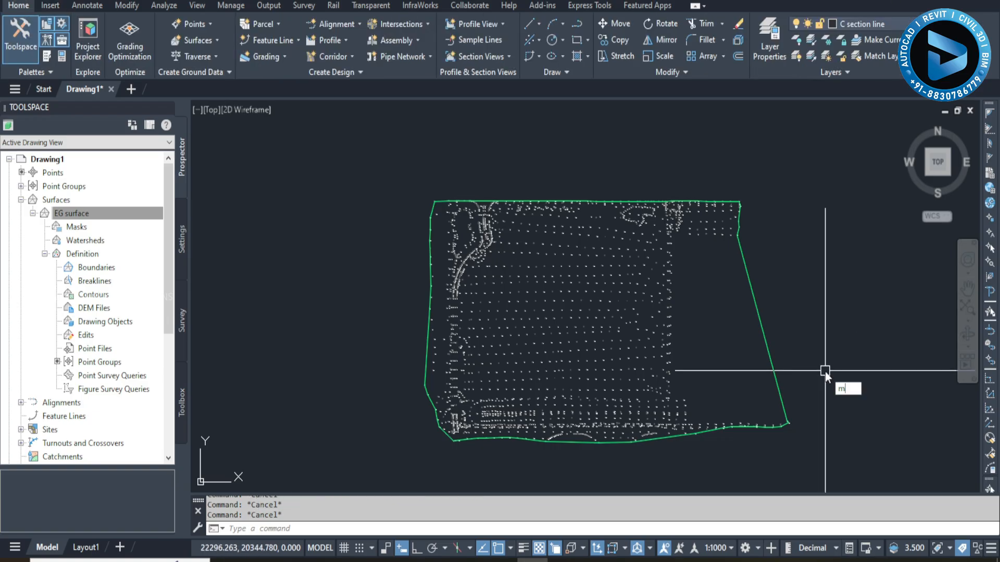
{"action": "type", "text": "enu"}
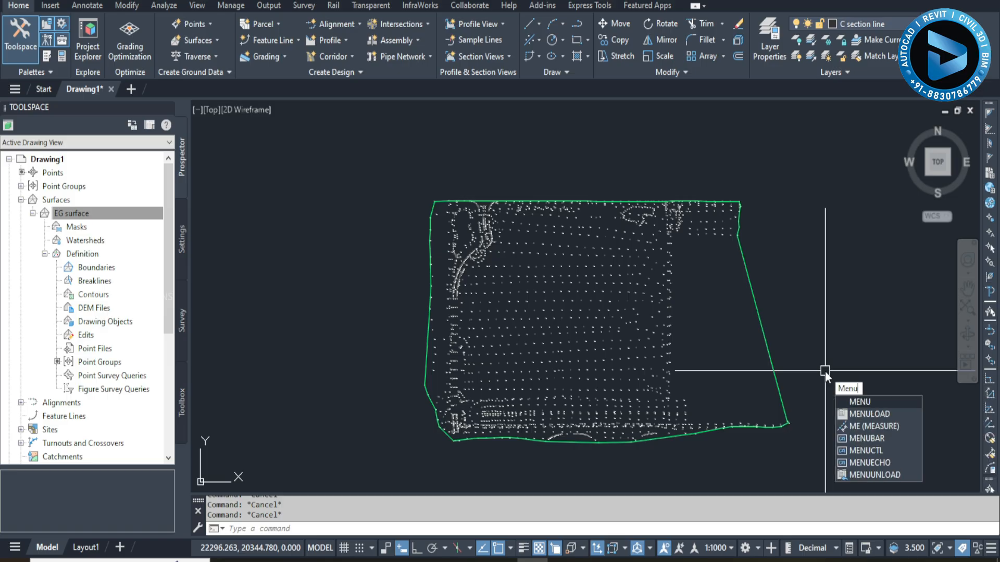
{"action": "left_click", "coordinate": [875, 414]}
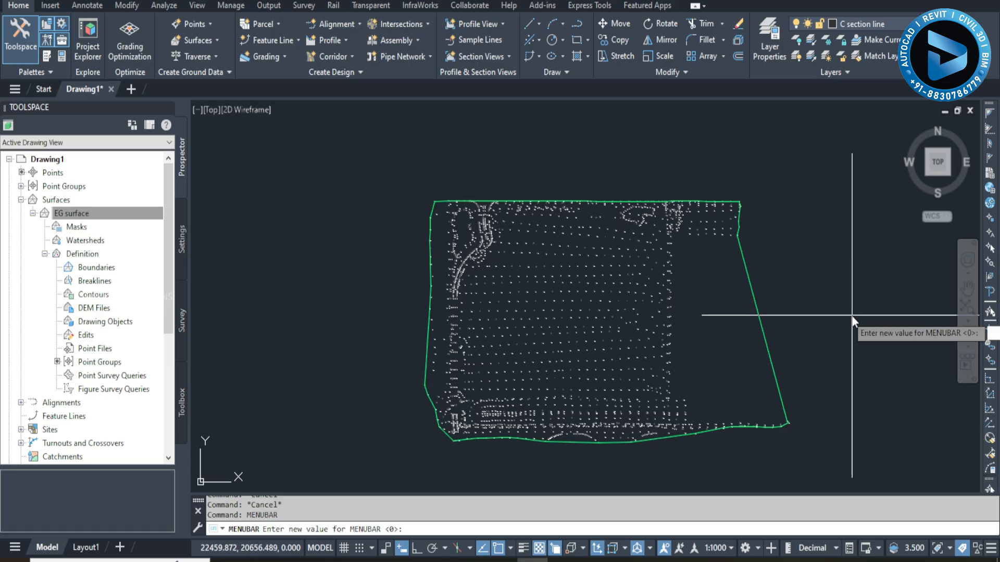
{"action": "type", "text": "1"}
{"action": "key", "text": "Return"}
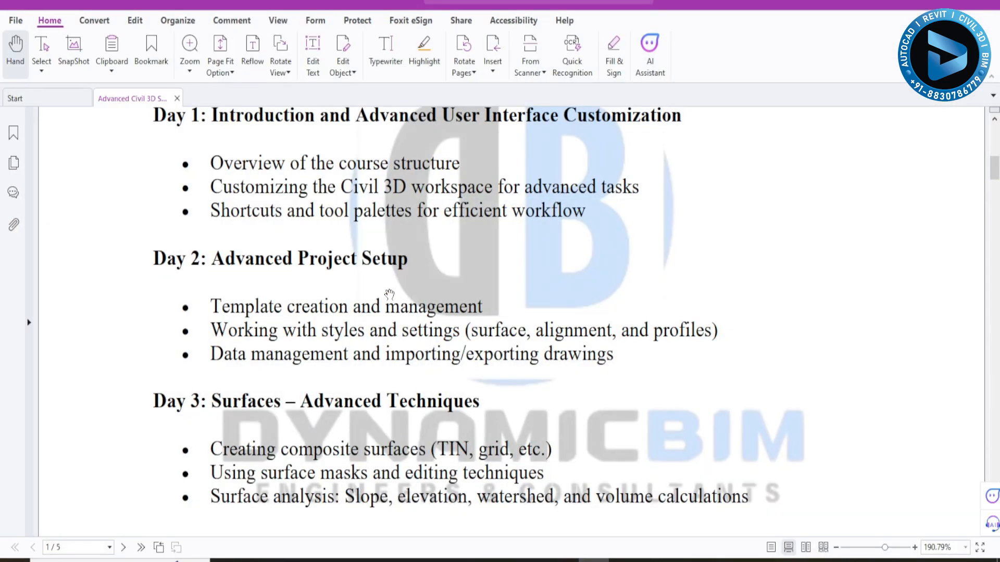
Read the Day 2 project setup and Day 3 surface technique topics in the syllabus PDF
{"action": "scroll", "coordinate": [391, 296], "scroll_direction": "down", "scroll_amount": 3}
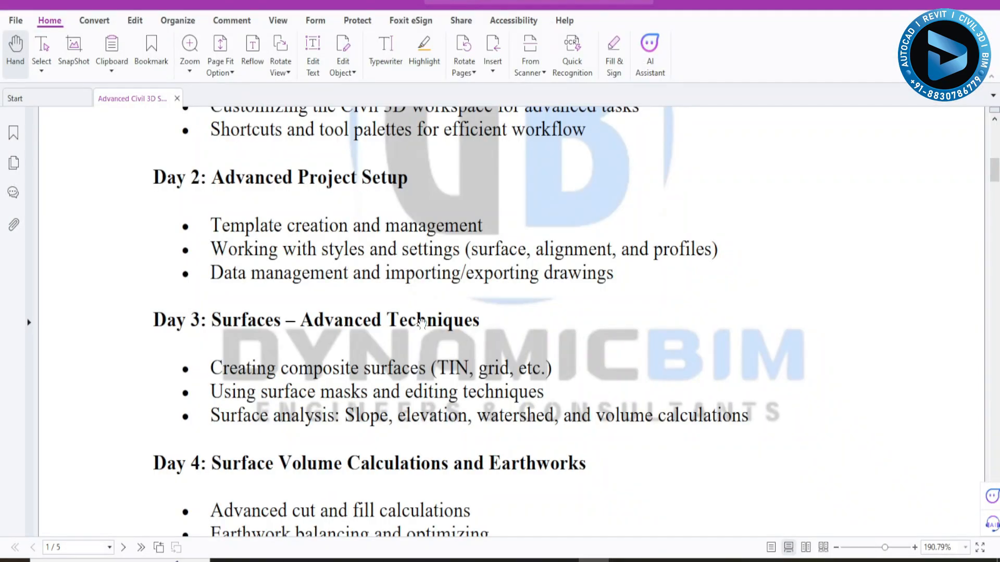
{"action": "scroll", "coordinate": [400, 378], "scroll_direction": "down", "scroll_amount": 1}
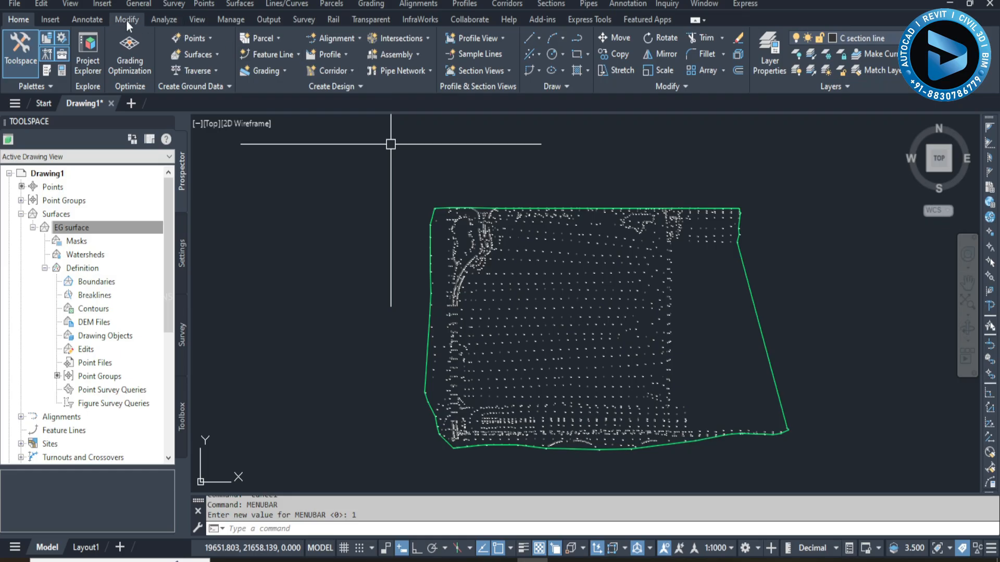
Open the Volumes Dashboard in Civil 3D to show the surface volume tools, and return to the drawing
{"action": "left_click", "coordinate": [163, 20]}
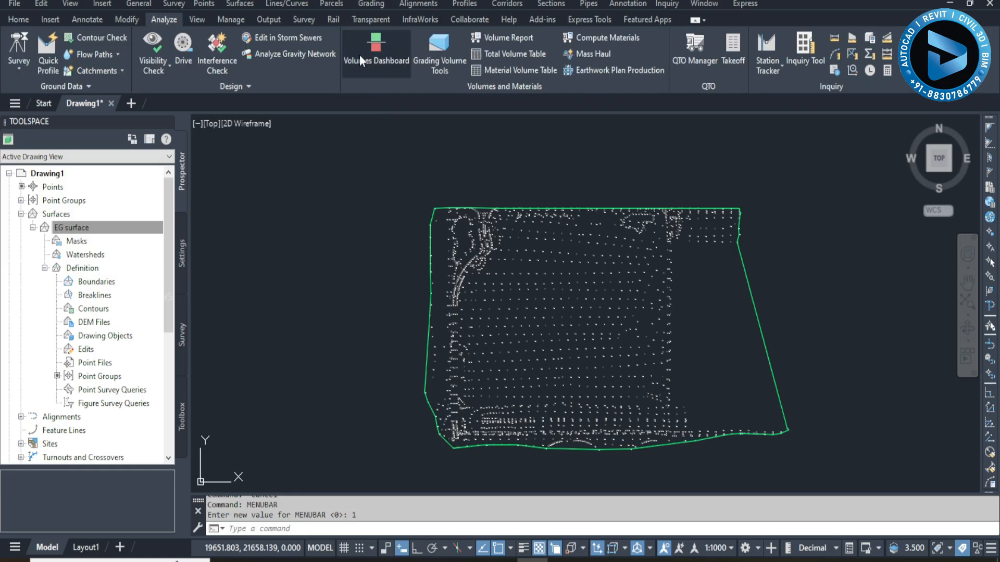
{"action": "left_click", "coordinate": [379, 48]}
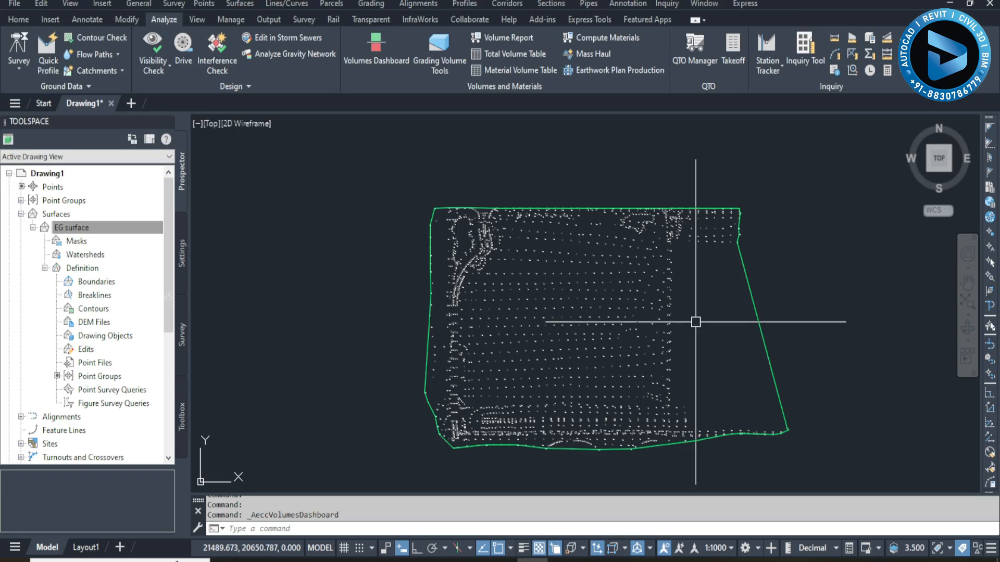
{"action": "key", "text": "Escape"}
{"action": "middle_click_drag", "start_coordinate": [677, 398], "coordinate": [653, 368]}
{"action": "scroll", "coordinate": [725, 323], "scroll_direction": "down", "scroll_amount": 4}
{"action": "middle_click_drag", "start_coordinate": [725, 324], "coordinate": [636, 298]}
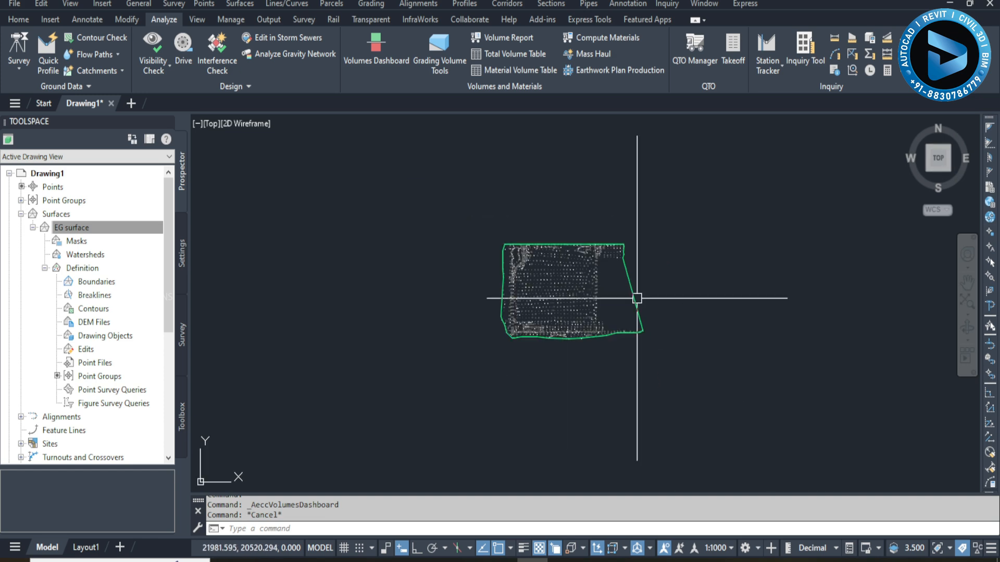
{"action": "scroll", "coordinate": [605, 298], "scroll_direction": "up", "scroll_amount": 4}
Switch to the syllabus PDF, review the Day 4 earthworks and Day 5 data shortcut topics, and return to Civil 3D
{"action": "left_click", "coordinate": [593, 560]}
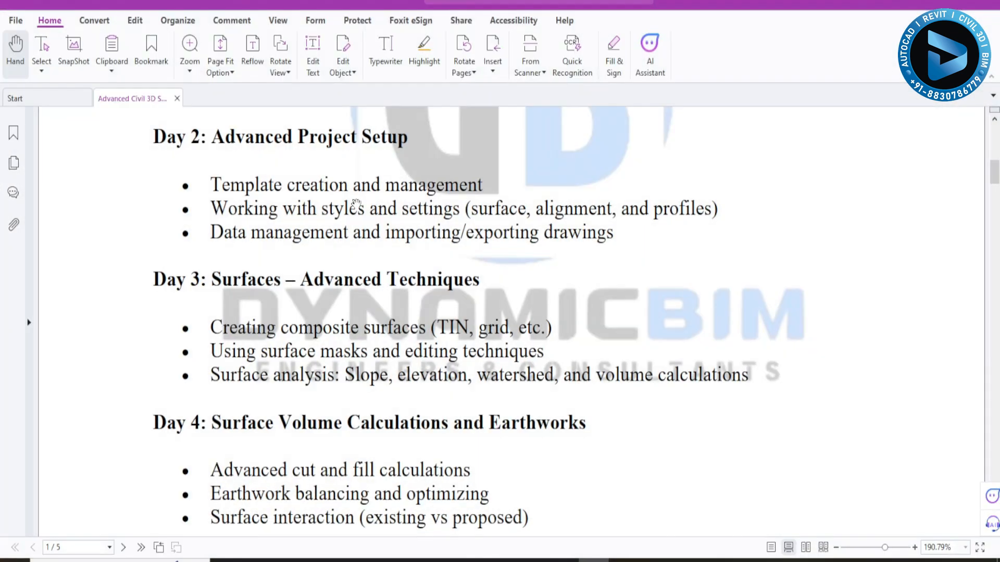
{"action": "scroll", "coordinate": [432, 319], "scroll_direction": "down", "scroll_amount": 2}
{"action": "scroll", "coordinate": [401, 333], "scroll_direction": "down", "scroll_amount": 2}
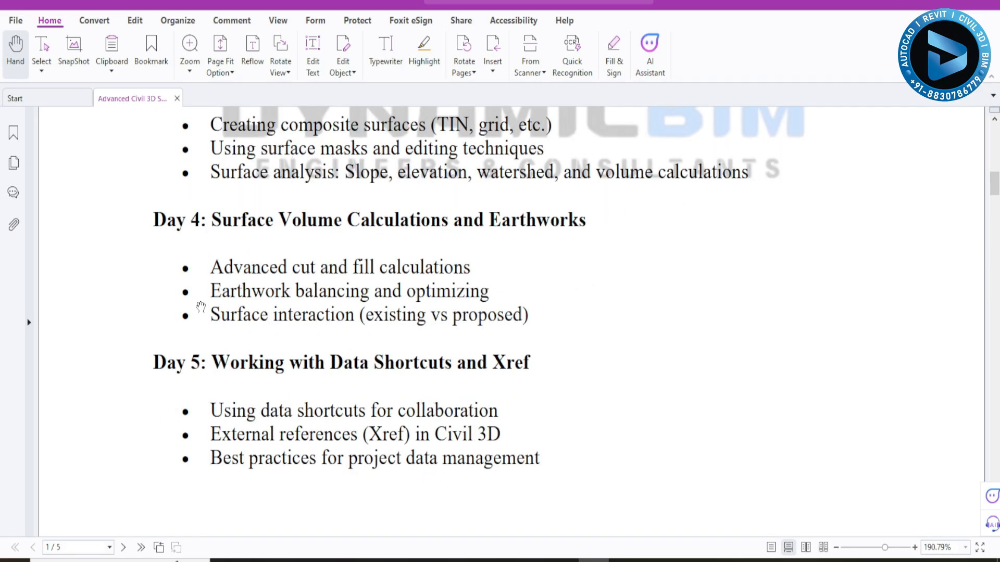
{"action": "left_click", "coordinate": [948, 4]}
Show the Volumes Dashboard again for the cut and fill topic, and switch back to the syllabus PDF
{"action": "middle_click_drag", "start_coordinate": [470, 381], "coordinate": [586, 411]}
{"action": "middle_click_drag", "start_coordinate": [781, 343], "coordinate": [694, 331]}
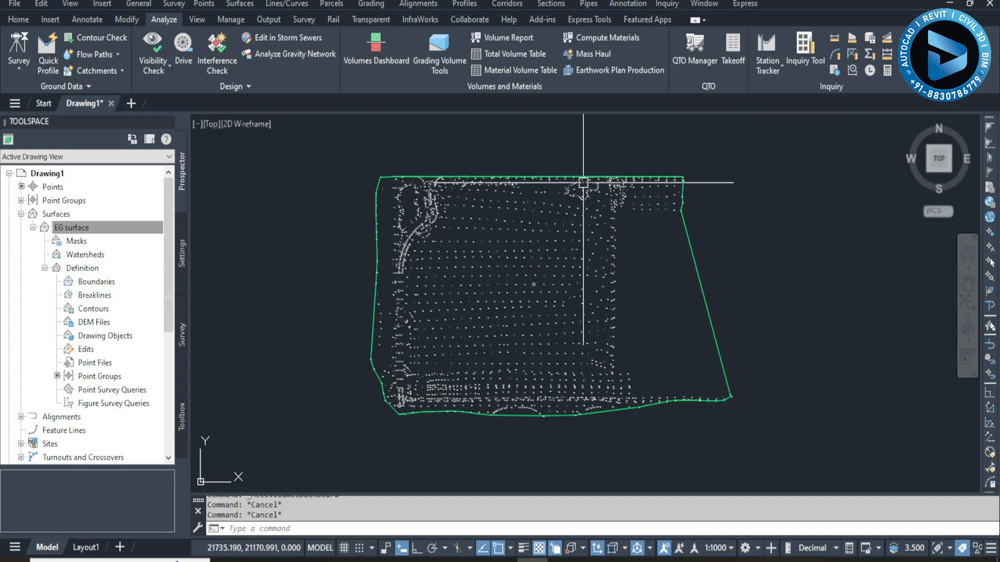
{"action": "left_click", "coordinate": [386, 57]}
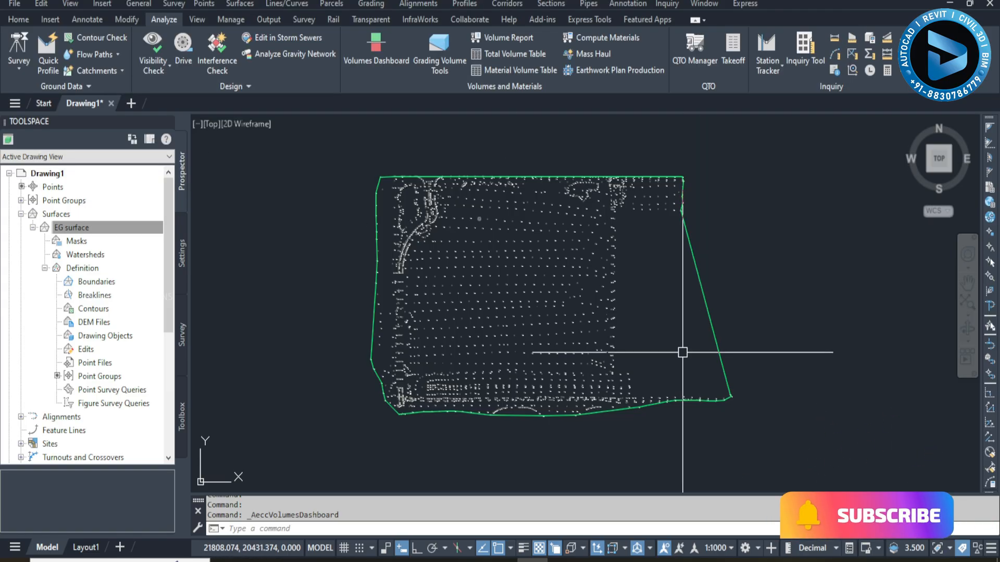
{"action": "left_click", "coordinate": [593, 561]}
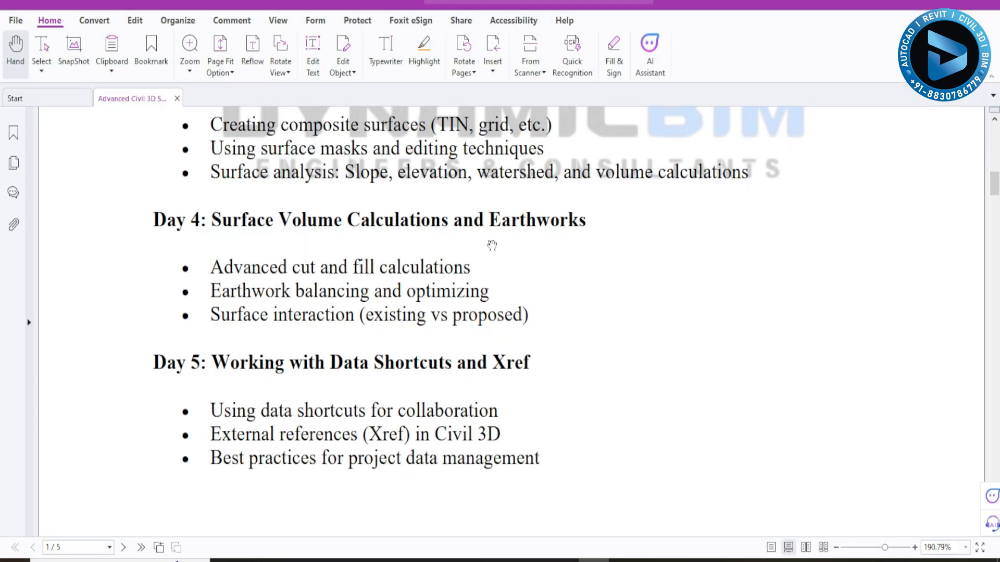
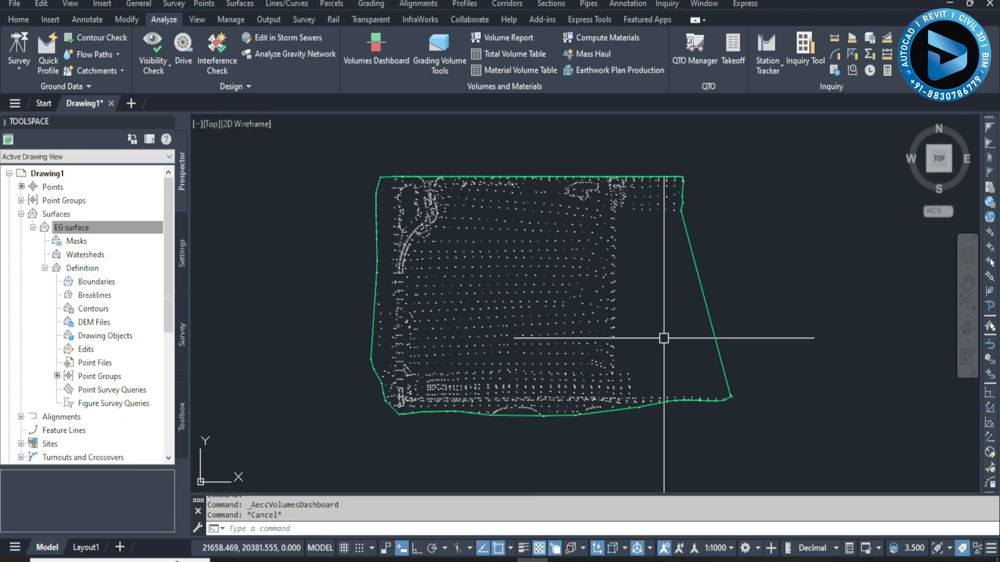
Draw a single-segment diagonal polyline across the survey points inside the EG surface boundary
{"action": "type", "text": "PL"}
{"action": "key", "text": "Return"}
{"action": "scroll", "coordinate": [461, 325], "scroll_direction": "up", "scroll_amount": 5}
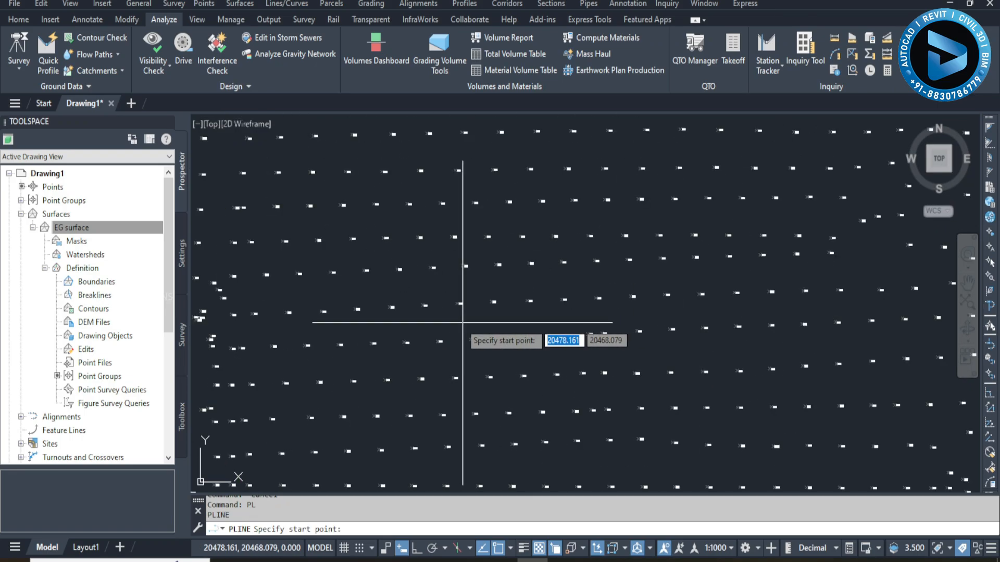
{"action": "left_click", "coordinate": [461, 323]}
{"action": "scroll", "coordinate": [487, 324], "scroll_direction": "down", "scroll_amount": 3}
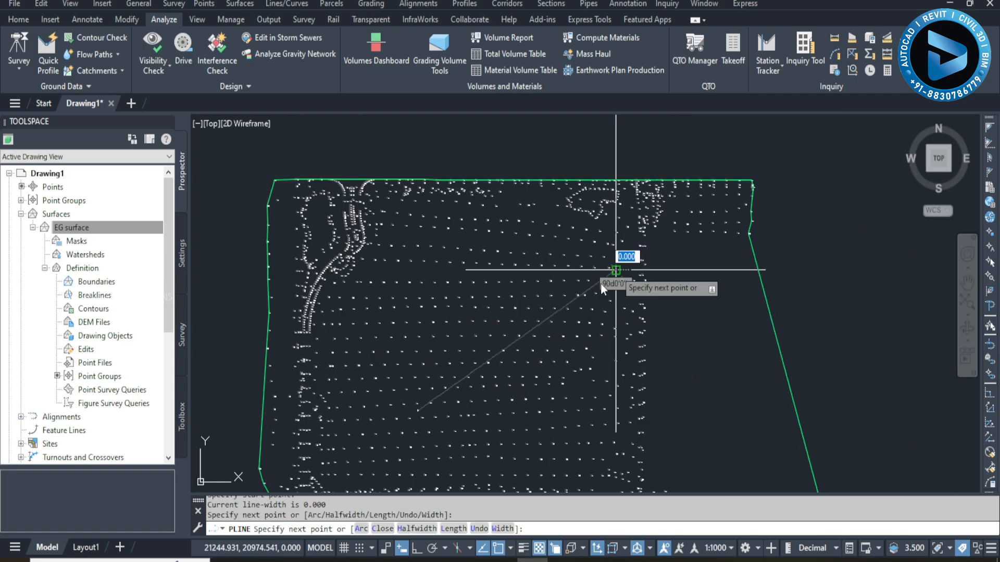
{"action": "key", "text": "Escape"}
{"action": "scroll", "coordinate": [520, 312], "scroll_direction": "up", "scroll_amount": 6}
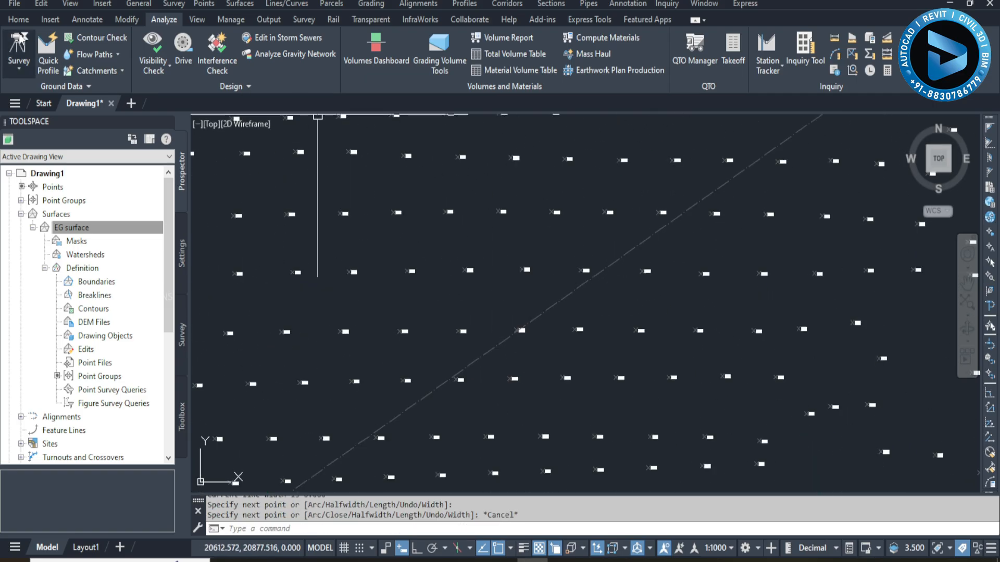
Create a centerline alignment from the diagonal polyline, accepting its direction and turning off curves between tangents
{"action": "left_click", "coordinate": [18, 20]}
{"action": "left_click", "coordinate": [251, 56]}
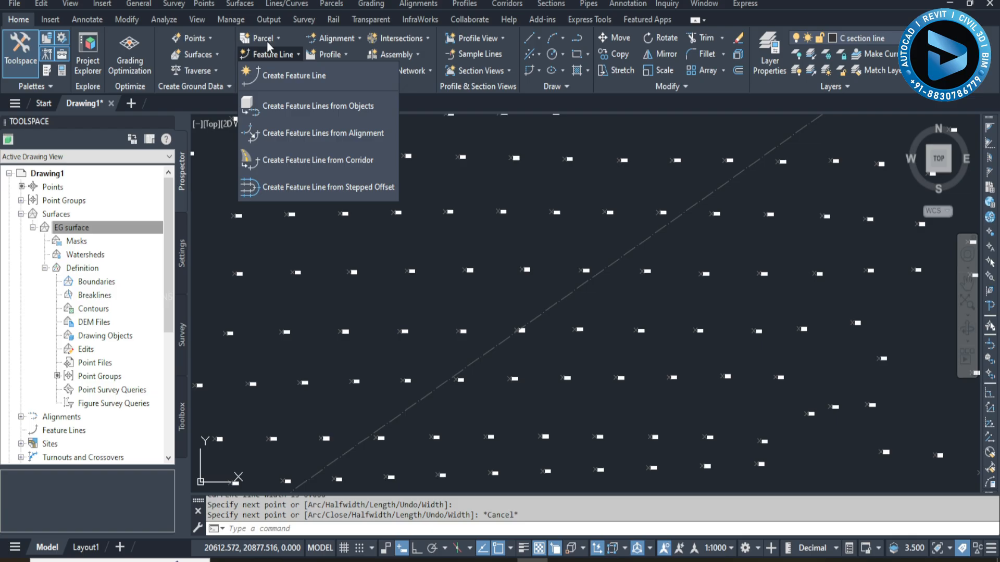
{"action": "left_click", "coordinate": [263, 38]}
{"action": "left_click", "coordinate": [333, 38]}
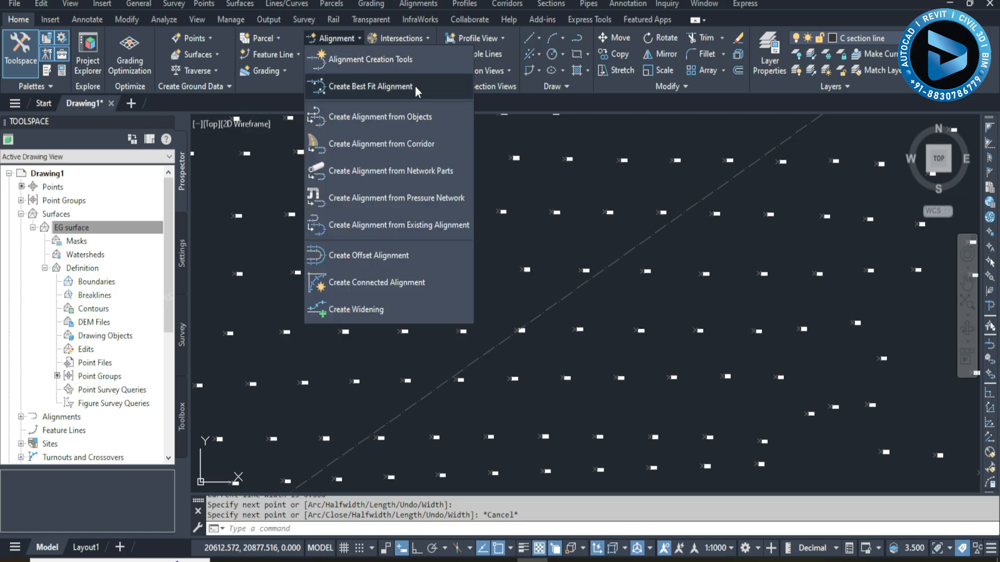
{"action": "left_click", "coordinate": [367, 130]}
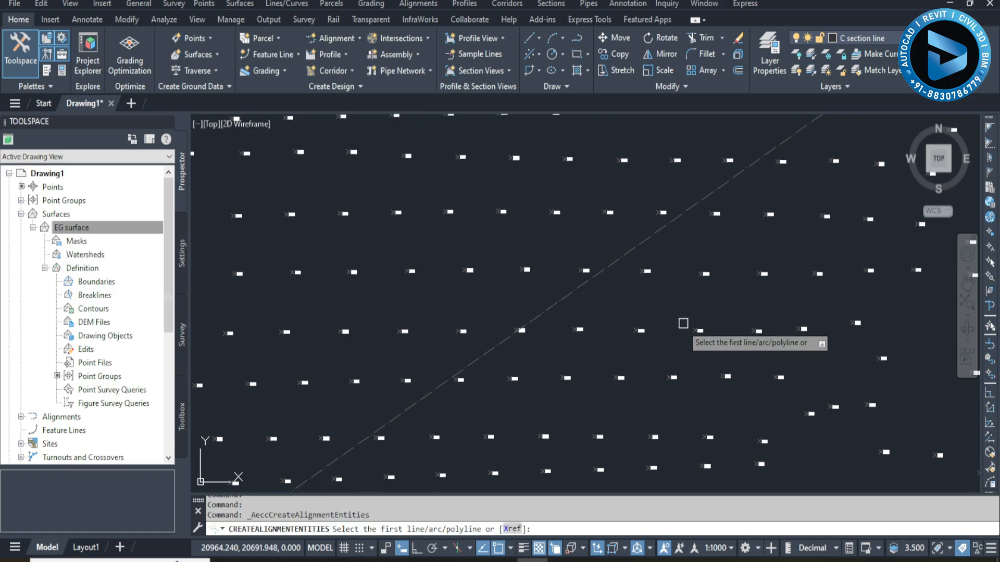
{"action": "left_click", "coordinate": [621, 260]}
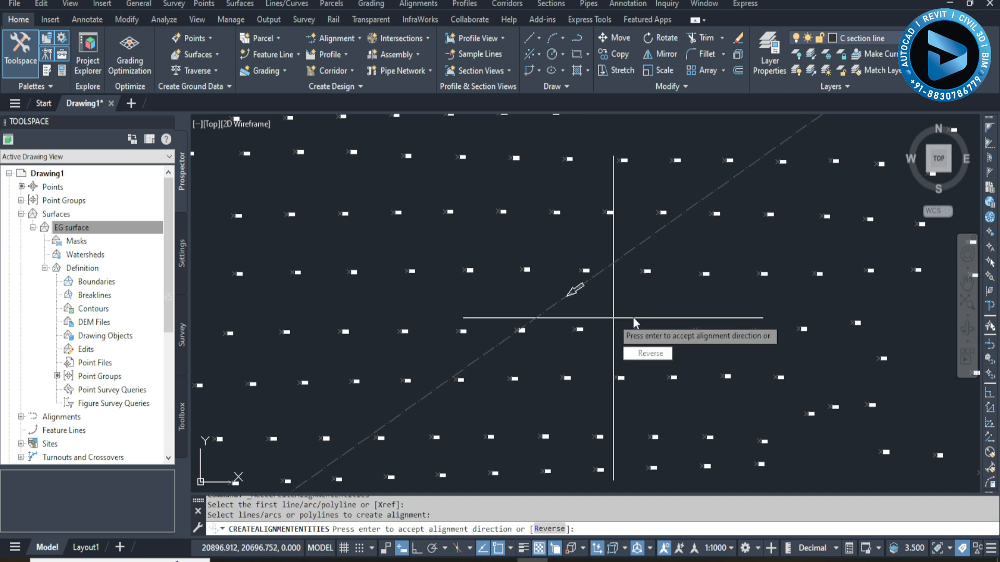
{"action": "key", "text": "Return"}
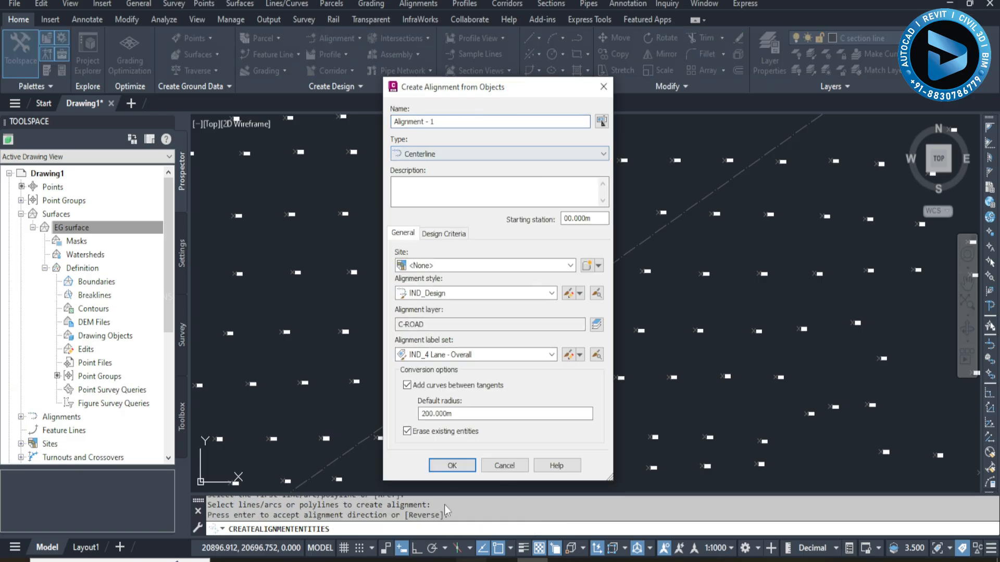
{"action": "left_click", "coordinate": [407, 386]}
{"action": "left_click", "coordinate": [452, 465]}
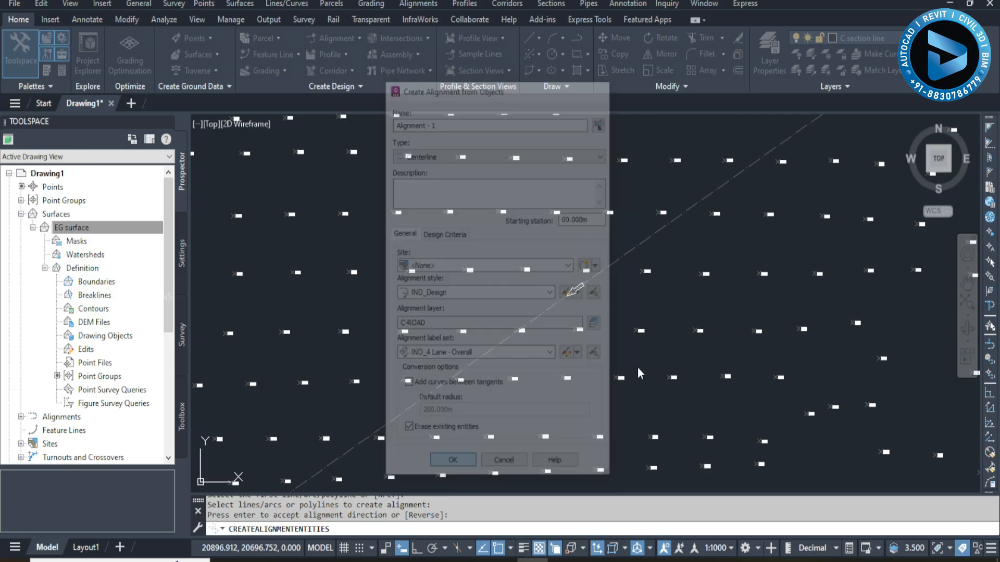
{"action": "key", "text": "Escape"}
Examine the station labels along the new alignment, from its lower end up to station 0+800
{"action": "scroll", "coordinate": [540, 315], "scroll_direction": "down", "scroll_amount": 5}
{"action": "scroll", "coordinate": [608, 273], "scroll_direction": "up", "scroll_amount": 3}
{"action": "scroll", "coordinate": [609, 273], "scroll_direction": "up", "scroll_amount": 2}
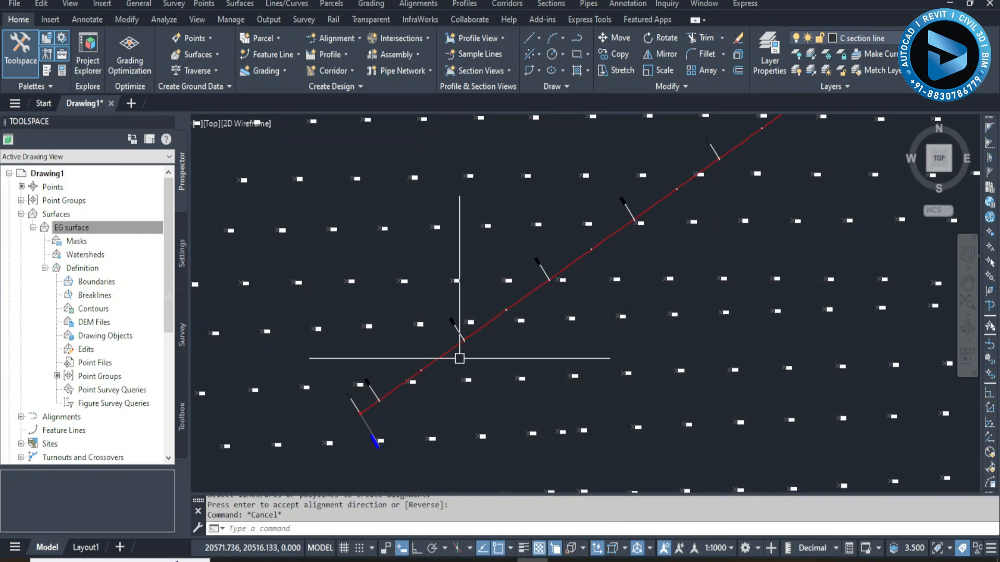
{"action": "scroll", "coordinate": [500, 303], "scroll_direction": "up", "scroll_amount": 3}
{"action": "scroll", "coordinate": [505, 270], "scroll_direction": "down", "scroll_amount": 4}
{"action": "scroll", "coordinate": [391, 302], "scroll_direction": "up", "scroll_amount": 4}
{"action": "scroll", "coordinate": [447, 346], "scroll_direction": "up", "scroll_amount": 5}
{"action": "scroll", "coordinate": [653, 324], "scroll_direction": "down", "scroll_amount": 5}
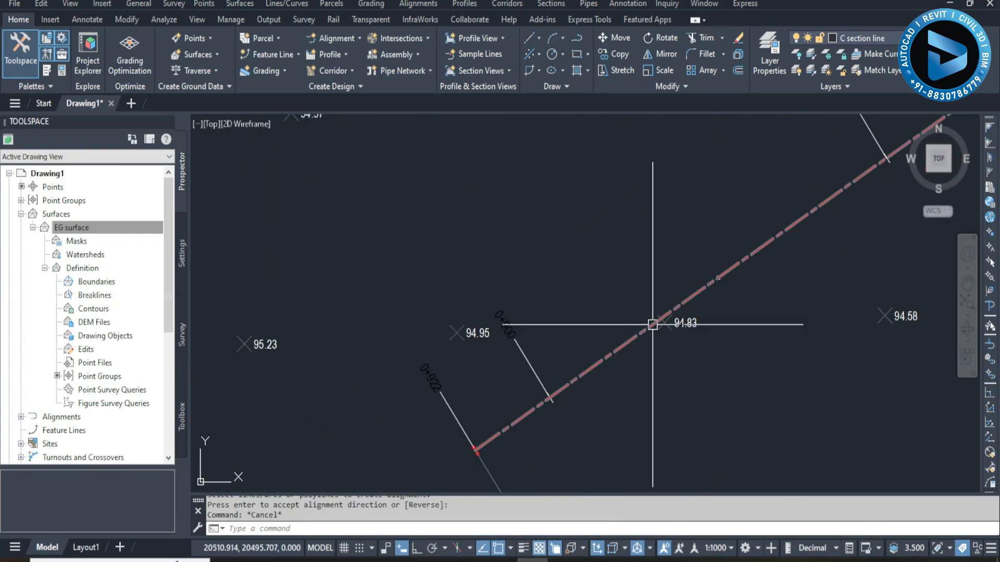
{"action": "scroll", "coordinate": [652, 325], "scroll_direction": "down", "scroll_amount": 3}
{"action": "scroll", "coordinate": [692, 301], "scroll_direction": "up", "scroll_amount": 2}
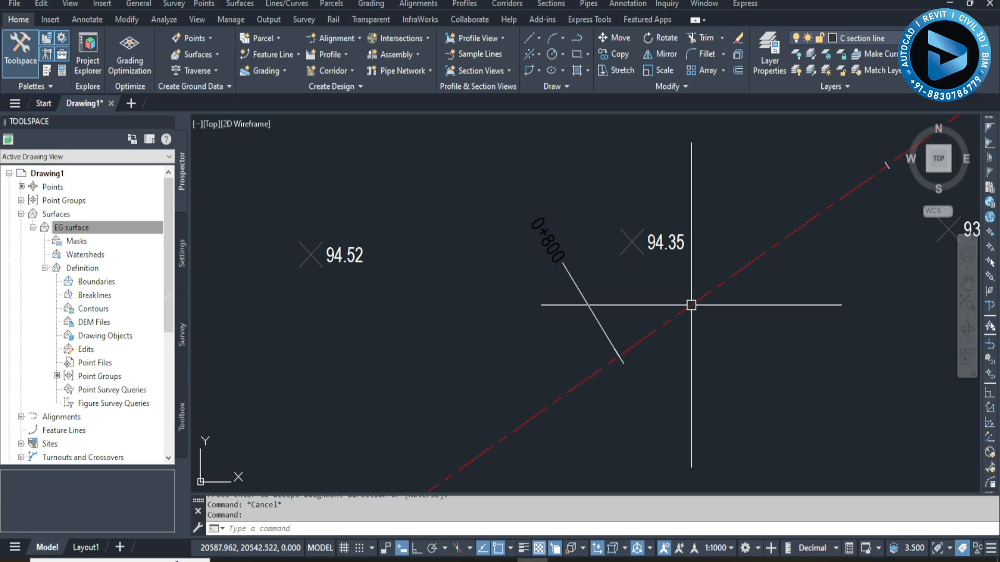
Open the alignment's label settings, review the available label types such as superelevation critical points, and accept the existing label set
{"action": "left_click", "coordinate": [690, 305]}
{"action": "right_click", "coordinate": [395, 299]}
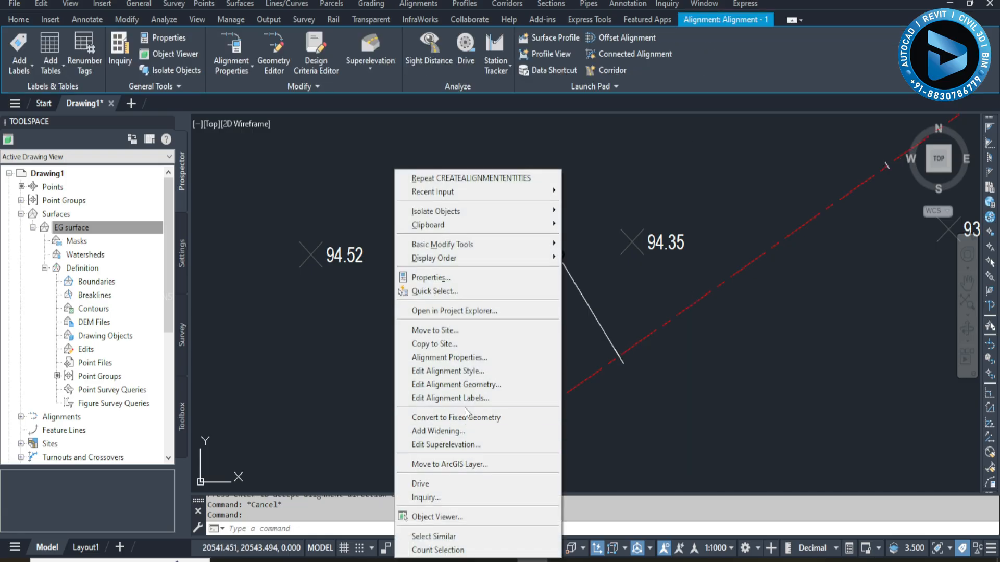
{"action": "left_click", "coordinate": [467, 398]}
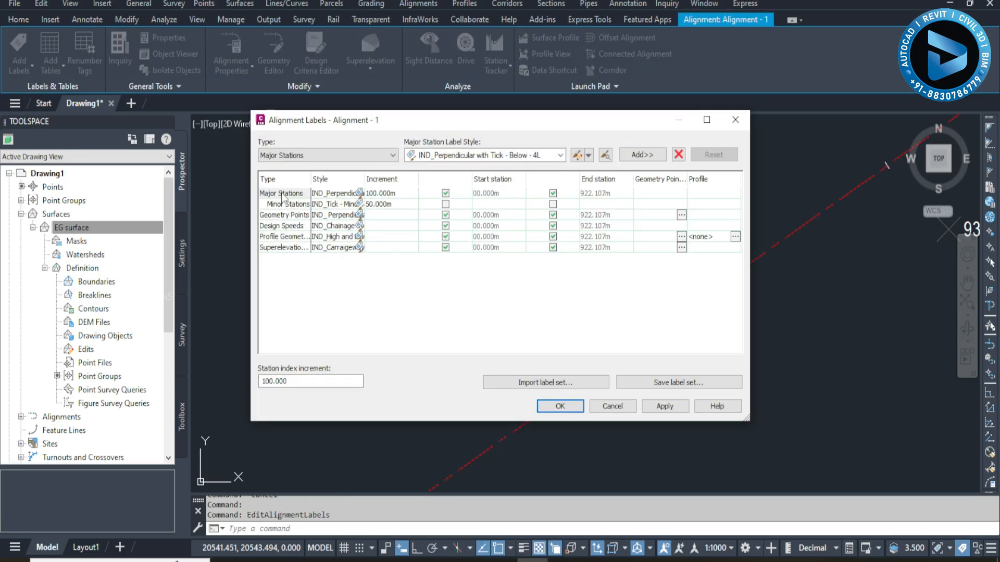
{"action": "left_click", "coordinate": [357, 156]}
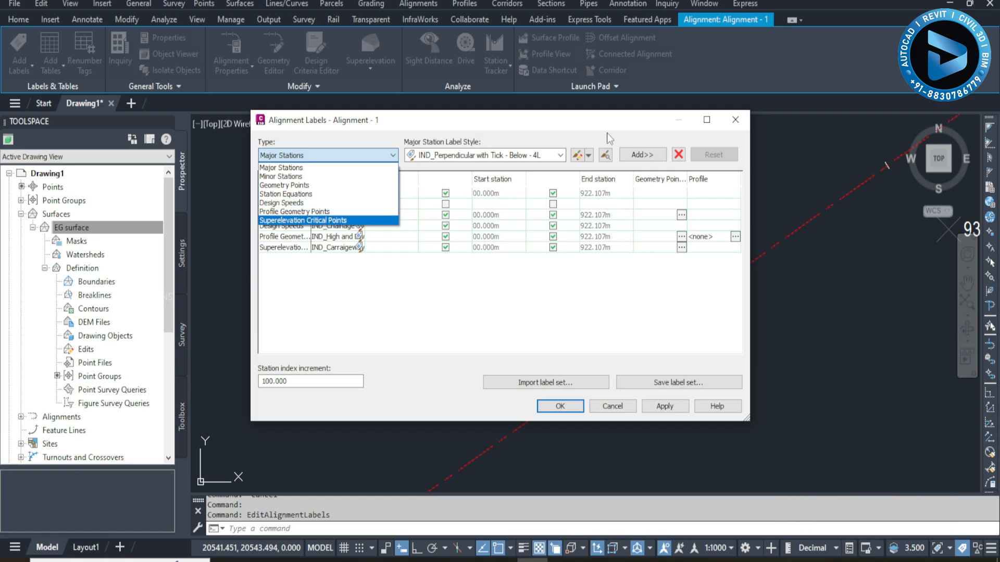
{"action": "left_click", "coordinate": [543, 318]}
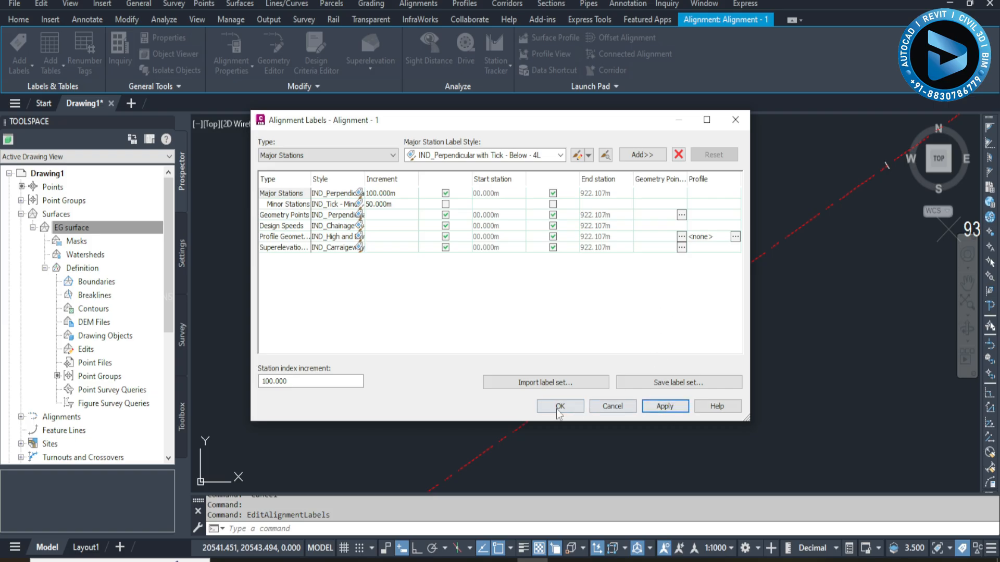
{"action": "left_click", "coordinate": [559, 407]}
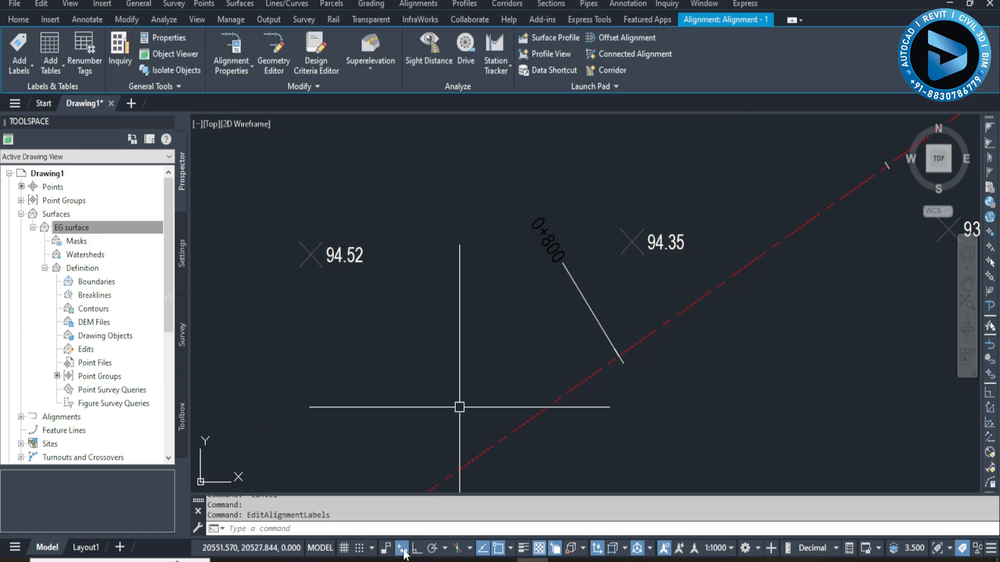
Switch to the syllabus PDF, review the Day 6 alignment and Day 7 profile topics, and return to Civil 3D
{"action": "left_click", "coordinate": [593, 560]}
{"action": "scroll", "coordinate": [457, 343], "scroll_direction": "down", "scroll_amount": 3}
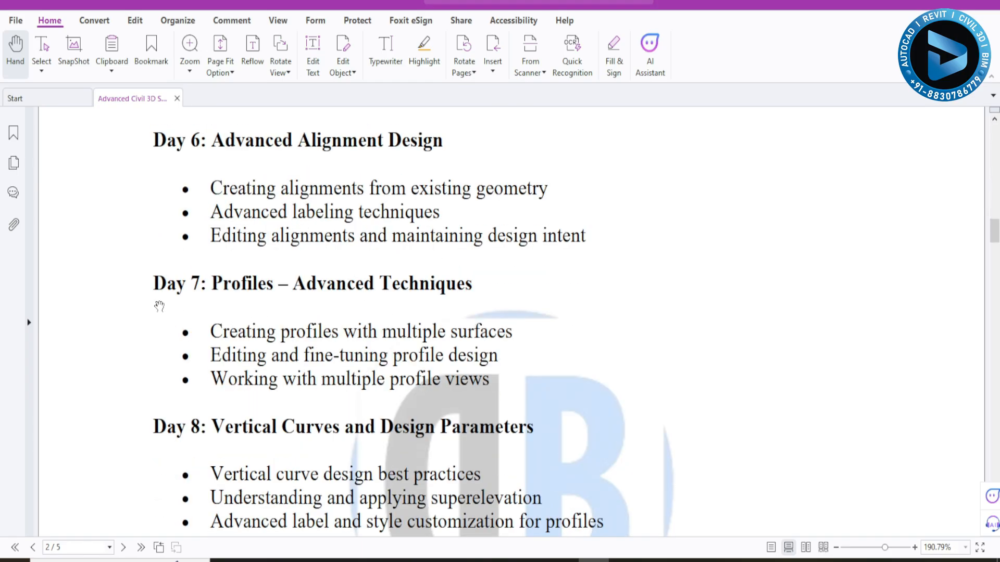
{"action": "scroll", "coordinate": [494, 336], "scroll_direction": "down", "scroll_amount": 2}
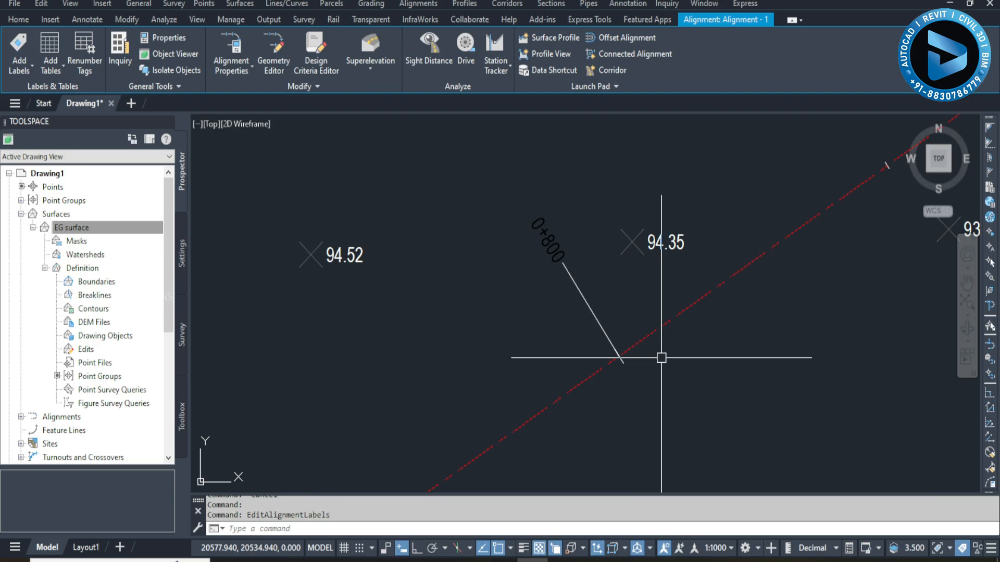
Deselect the alignment and sample the EG surface along Alignment - 1 over its full station range with Create Profile from Surface
{"action": "scroll", "coordinate": [434, 329], "scroll_direction": "down", "scroll_amount": 5}
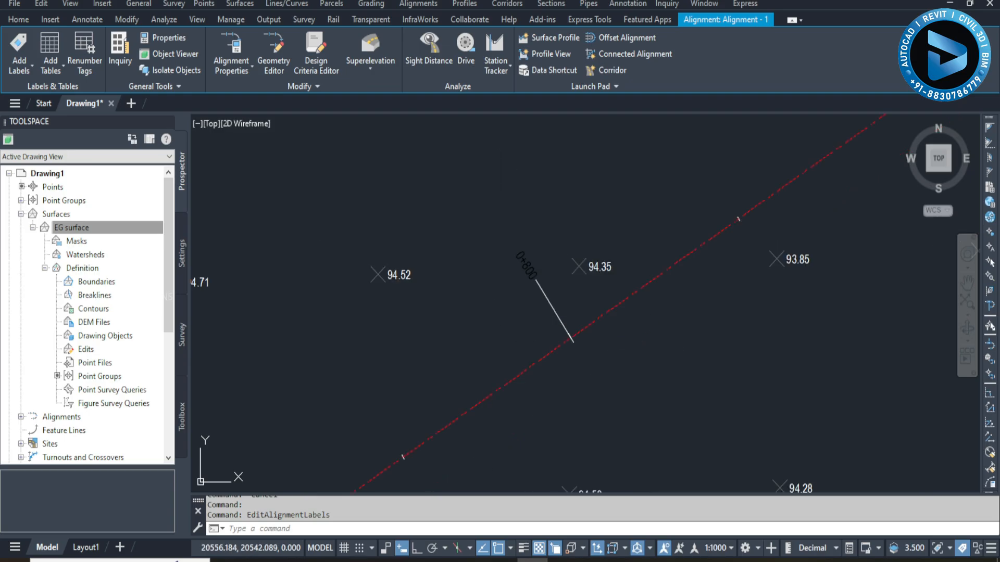
{"action": "scroll", "coordinate": [435, 329], "scroll_direction": "down", "scroll_amount": 2}
{"action": "middle_click_drag", "start_coordinate": [647, 220], "coordinate": [486, 336]}
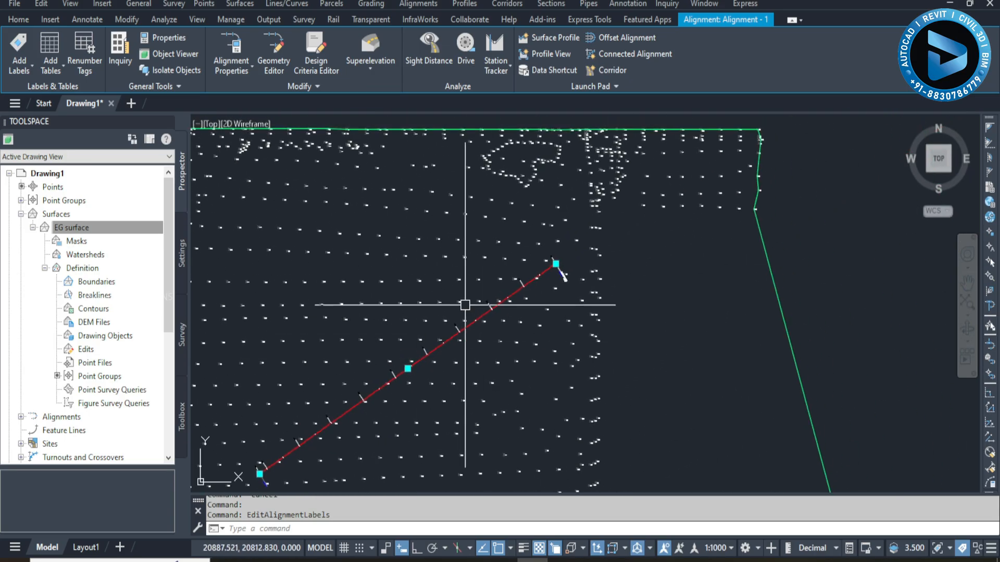
{"action": "scroll", "coordinate": [520, 291], "scroll_direction": "down", "scroll_amount": 2}
{"action": "key", "text": "Escape"}
{"action": "key", "text": "Escape"}
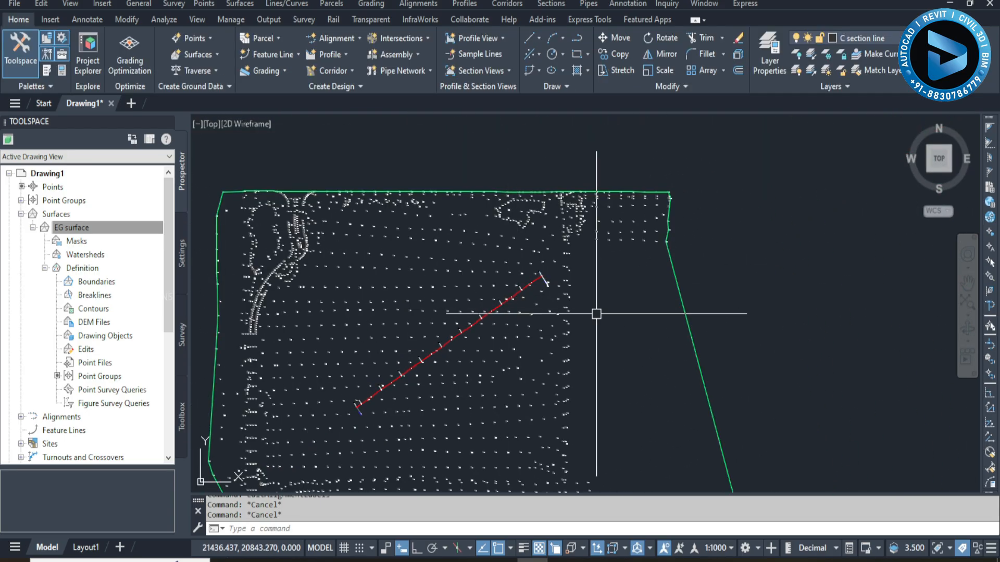
{"action": "left_click", "coordinate": [464, 4]}
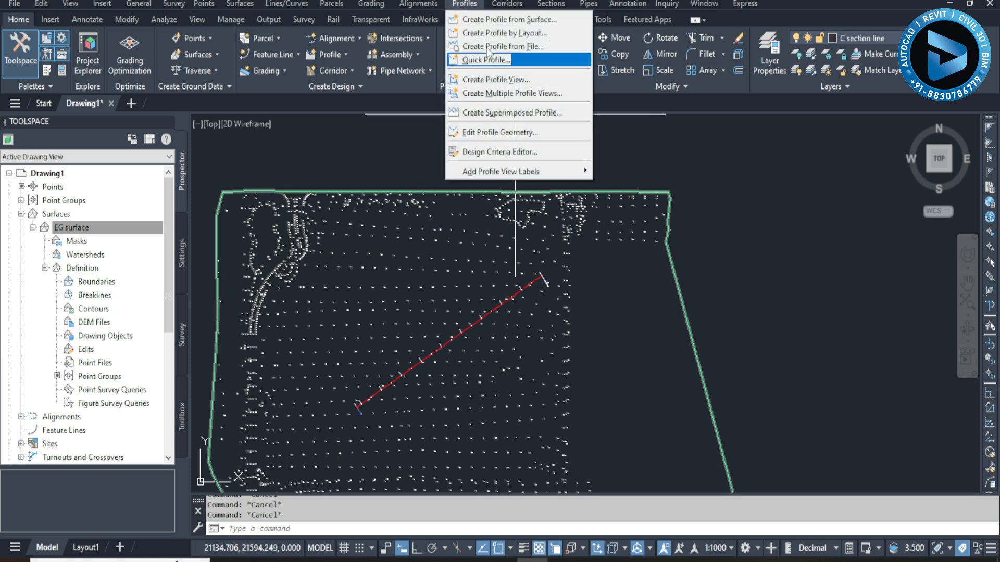
{"action": "left_click", "coordinate": [487, 16]}
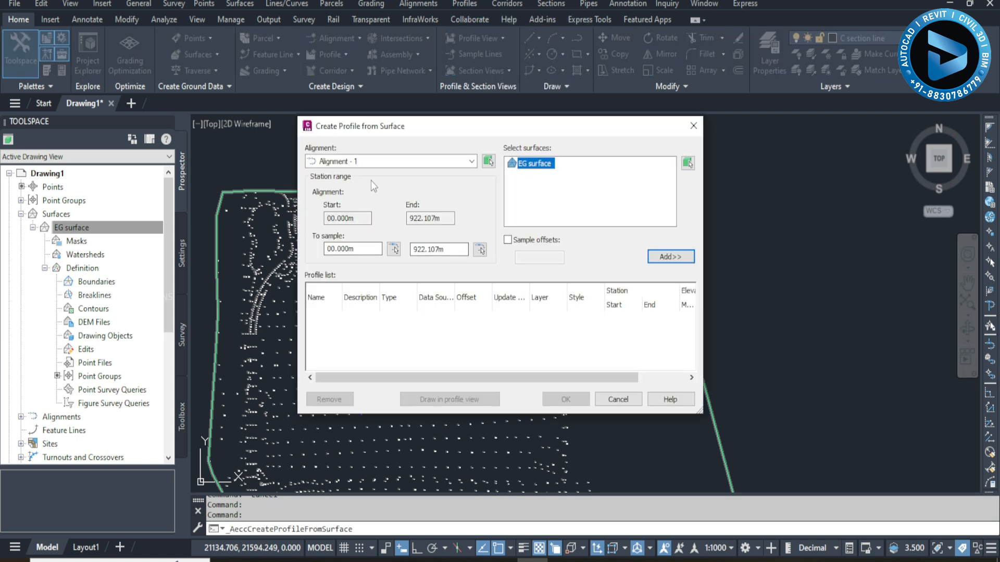
{"action": "left_click", "coordinate": [671, 256]}
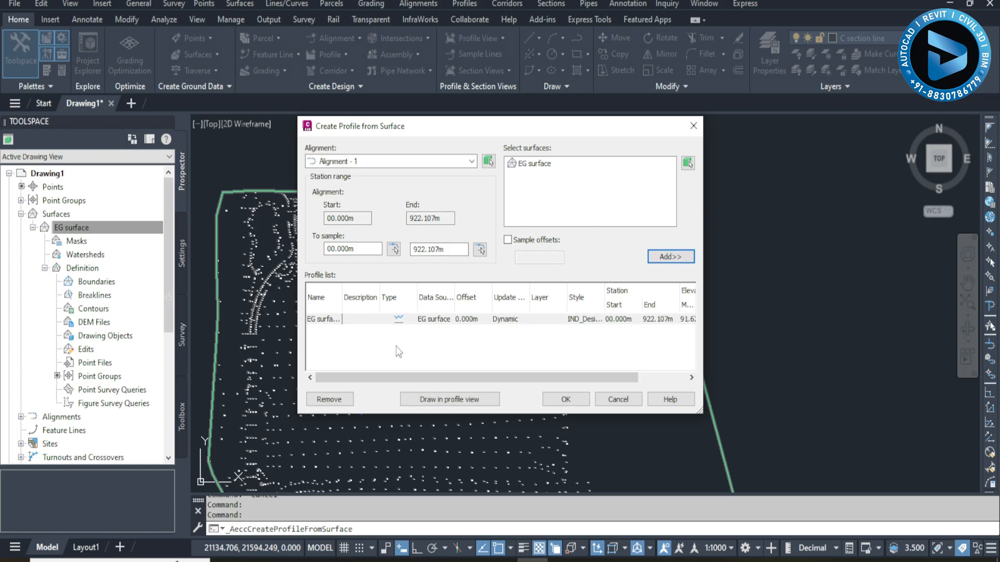
Create a profile view of the sampled profile with the default settings and place it in empty space northeast of the surface boundary
{"action": "left_click", "coordinate": [449, 399]}
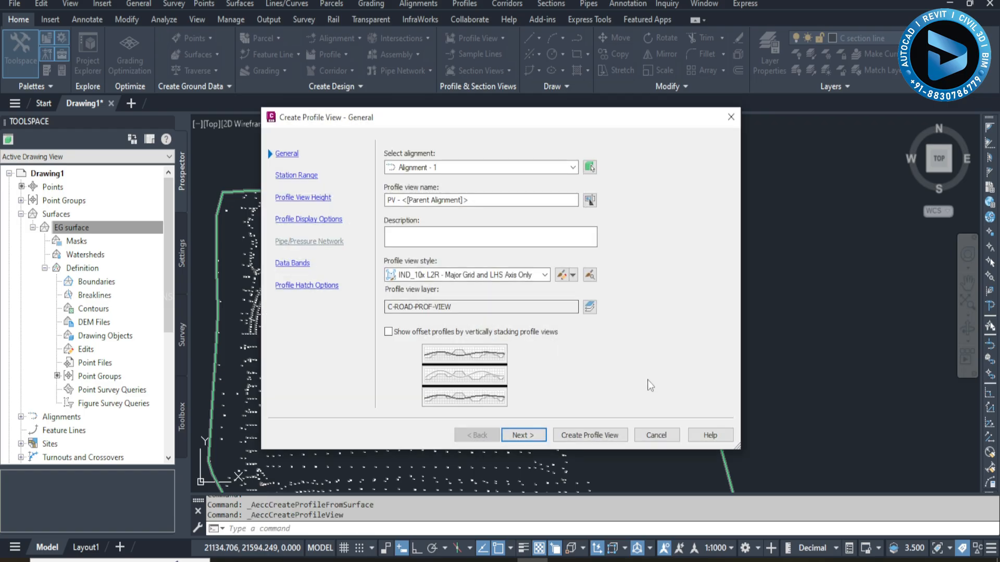
{"action": "left_click", "coordinate": [596, 440]}
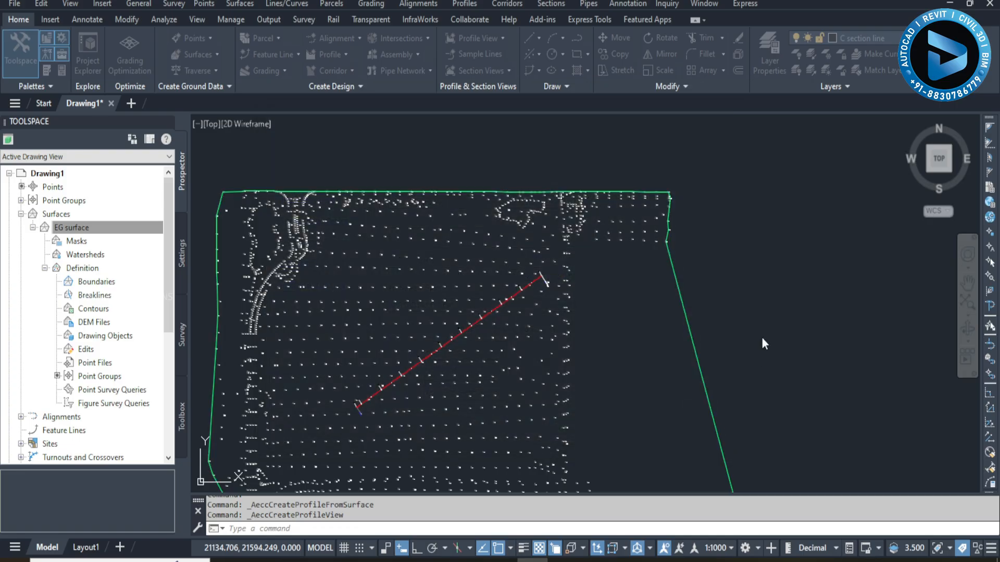
{"action": "middle_click_drag", "start_coordinate": [765, 259], "coordinate": [444, 484]}
{"action": "left_click", "coordinate": [579, 335]}
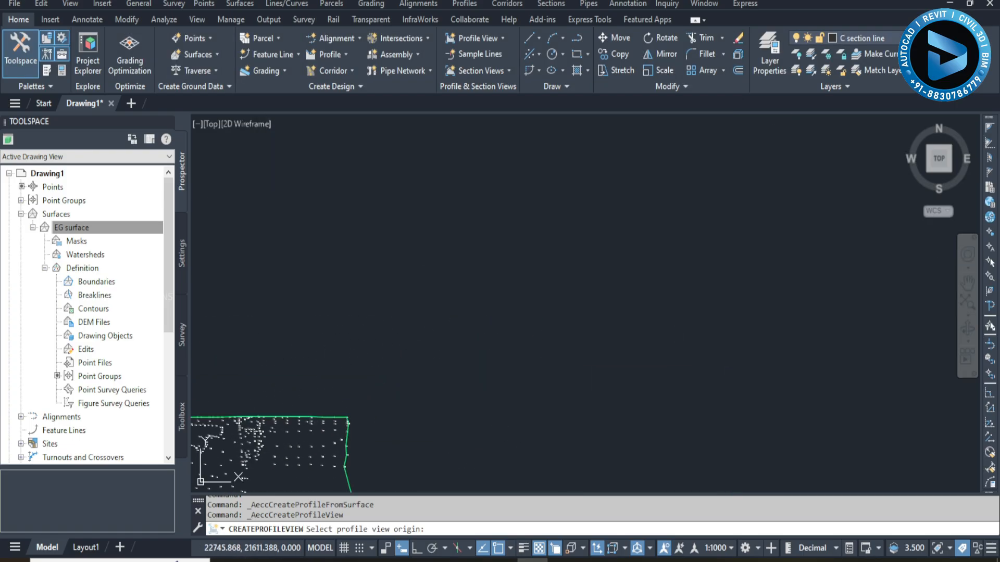
{"action": "key", "text": "Escape"}
Examine the profile view's existing ground line, grid and data bands
{"action": "scroll", "coordinate": [529, 334], "scroll_direction": "up", "scroll_amount": 3}
{"action": "scroll", "coordinate": [528, 335], "scroll_direction": "down", "scroll_amount": 3}
{"action": "scroll", "coordinate": [736, 292], "scroll_direction": "down", "scroll_amount": 1}
{"action": "middle_click_drag", "start_coordinate": [736, 292], "coordinate": [741, 400]}
{"action": "scroll", "coordinate": [613, 379], "scroll_direction": "up", "scroll_amount": 3}
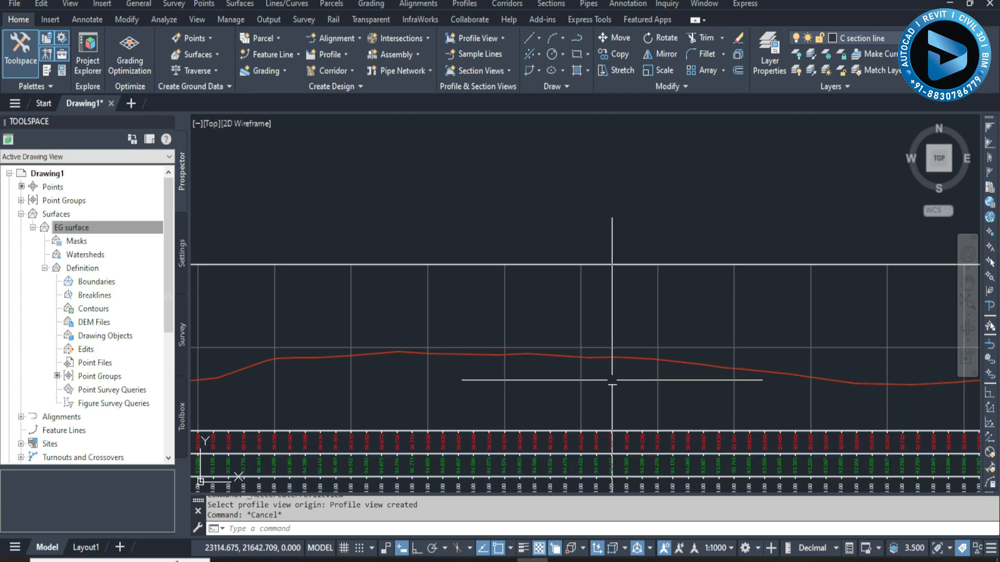
{"action": "scroll", "coordinate": [489, 279], "scroll_direction": "down", "scroll_amount": 2}
{"action": "scroll", "coordinate": [509, 275], "scroll_direction": "up", "scroll_amount": 1}
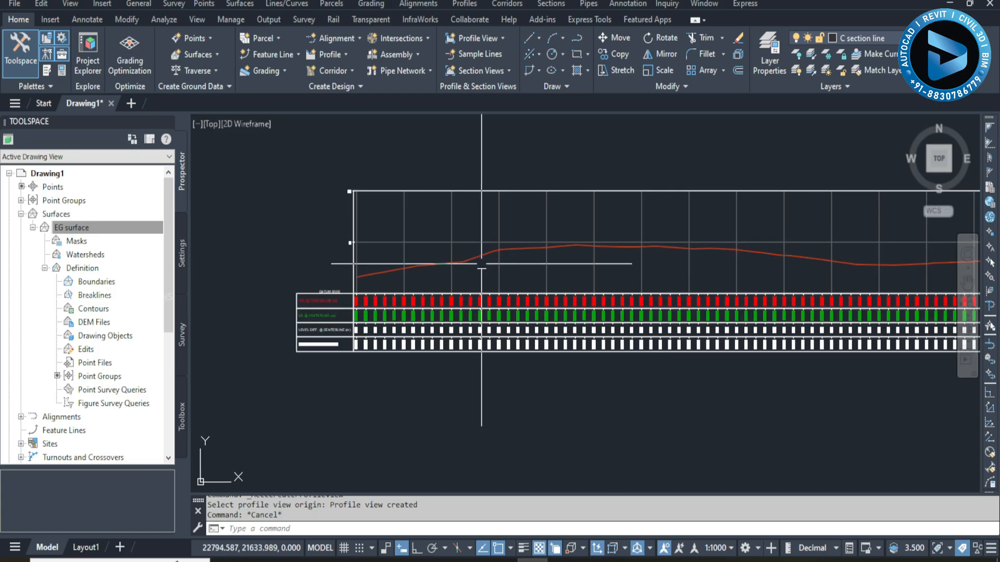
{"action": "scroll", "coordinate": [374, 300], "scroll_direction": "up", "scroll_amount": 6}
{"action": "scroll", "coordinate": [511, 339], "scroll_direction": "down", "scroll_amount": 6}
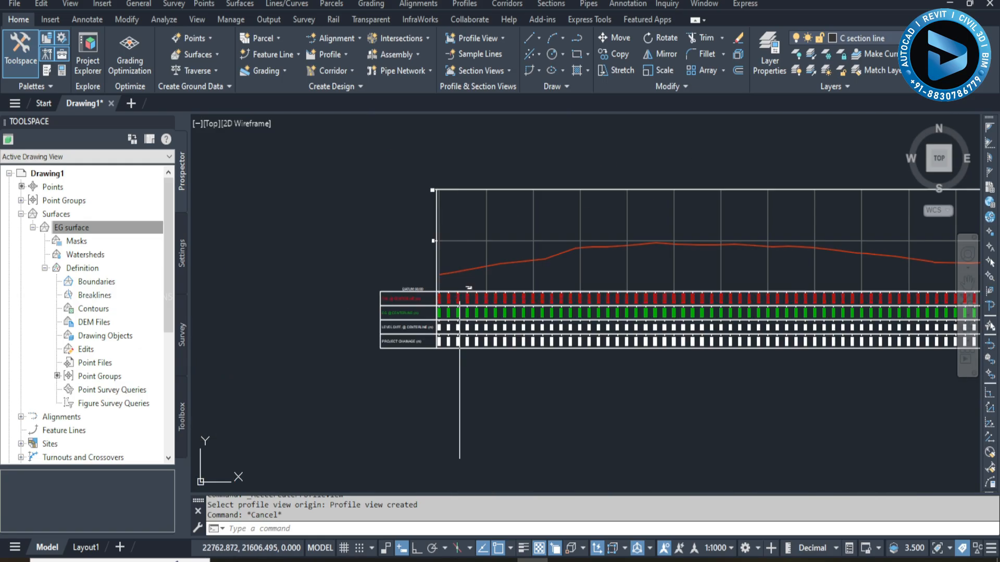
{"action": "middle_click_drag", "start_coordinate": [526, 339], "coordinate": [547, 250]}
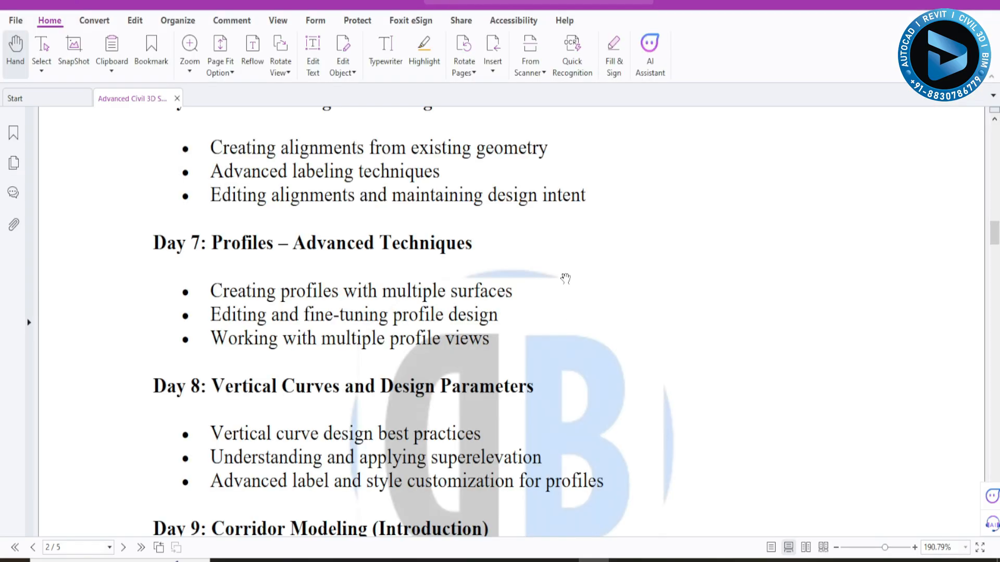
Review the Day 7 profile and Day 8 vertical curve topics in the syllabus PDF, and return to Civil 3D
{"action": "scroll", "coordinate": [480, 268], "scroll_direction": "down", "scroll_amount": 1}
{"action": "scroll", "coordinate": [332, 272], "scroll_direction": "down", "scroll_amount": 1}
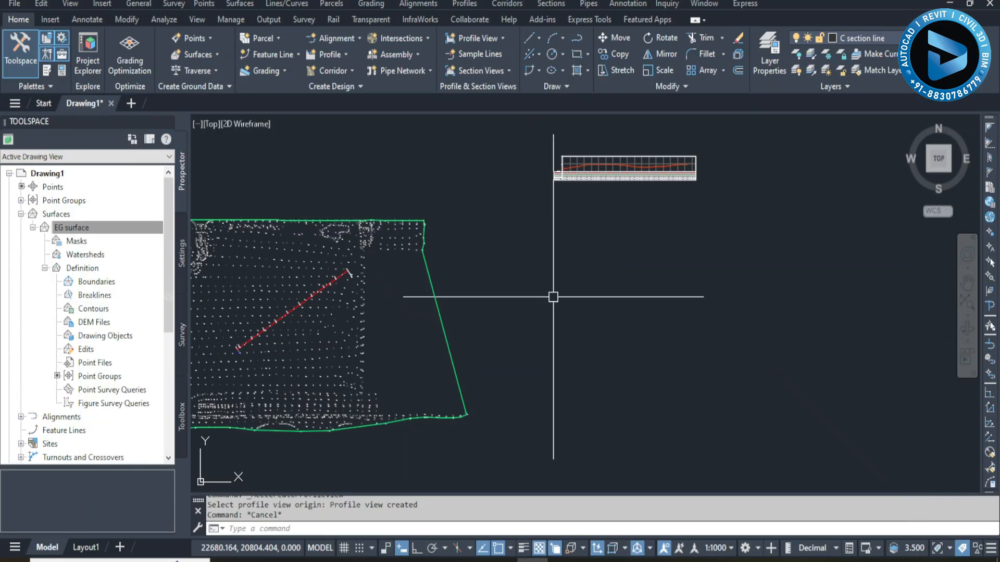
Start a new design profile named Proposed 1 for Alignment - 1 from the profile view, keeping the default style and label set
{"action": "scroll", "coordinate": [573, 292], "scroll_direction": "up", "scroll_amount": 5}
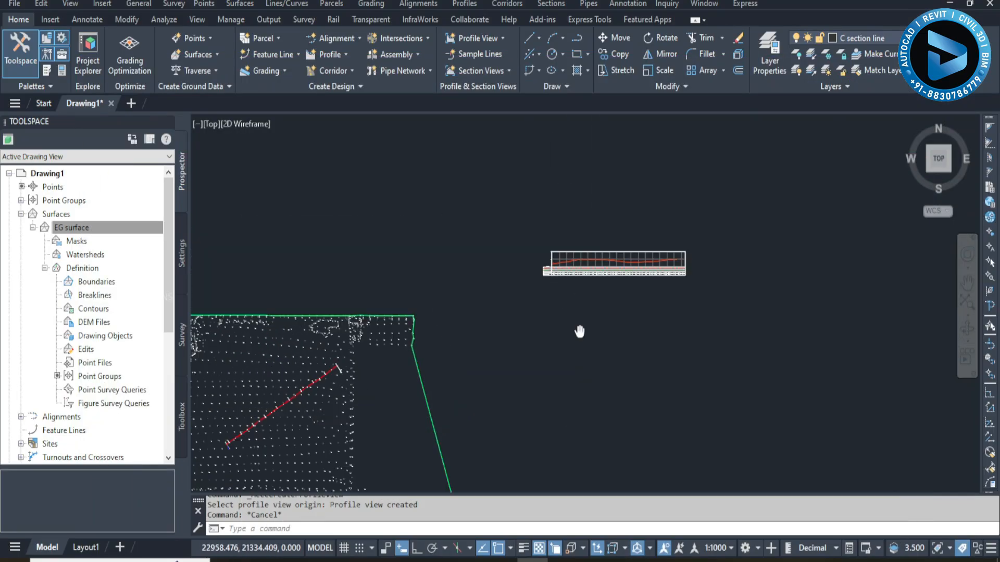
{"action": "left_click", "coordinate": [571, 249]}
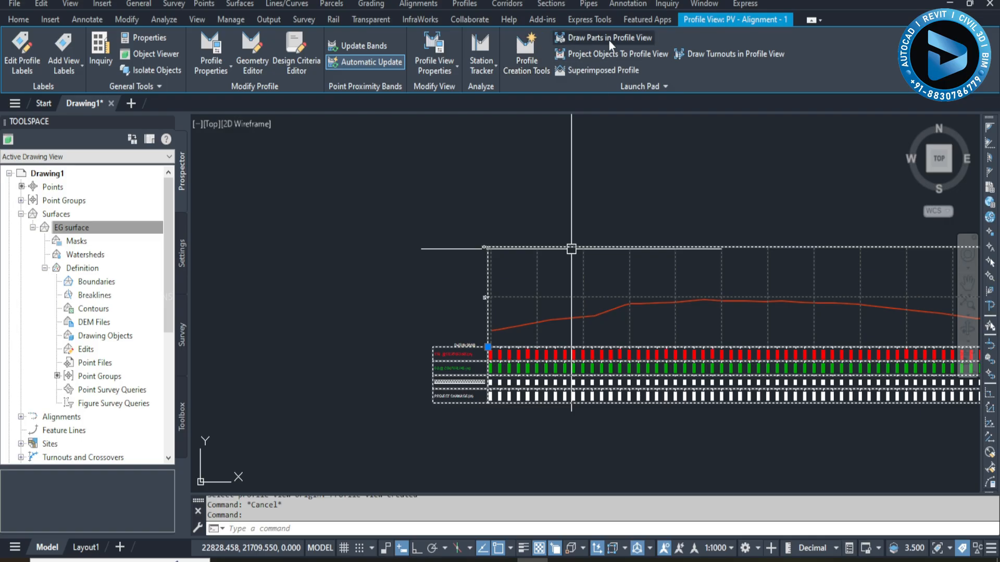
{"action": "left_click", "coordinate": [534, 55]}
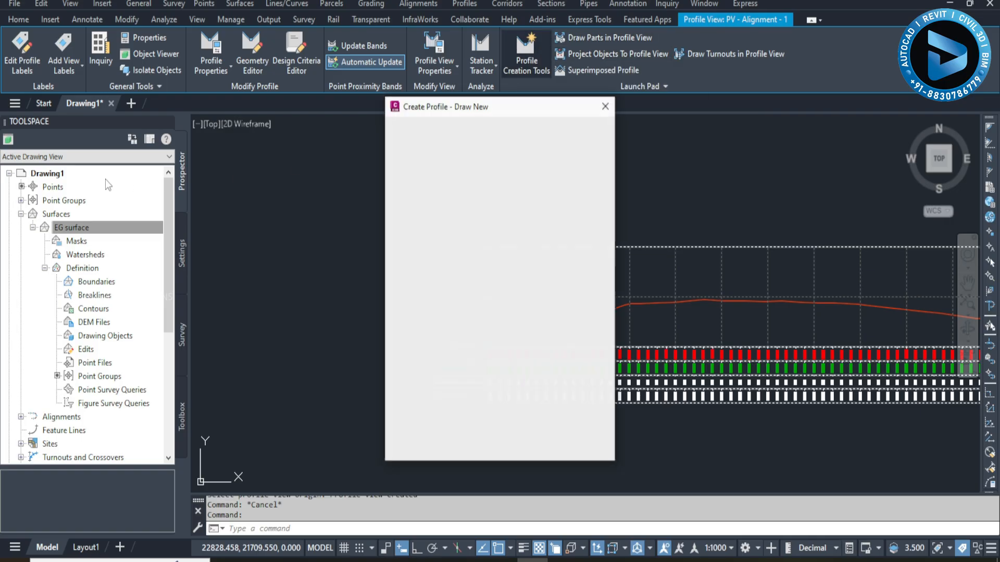
{"action": "left_click_drag", "start_coordinate": [551, 172], "coordinate": [340, 176]}
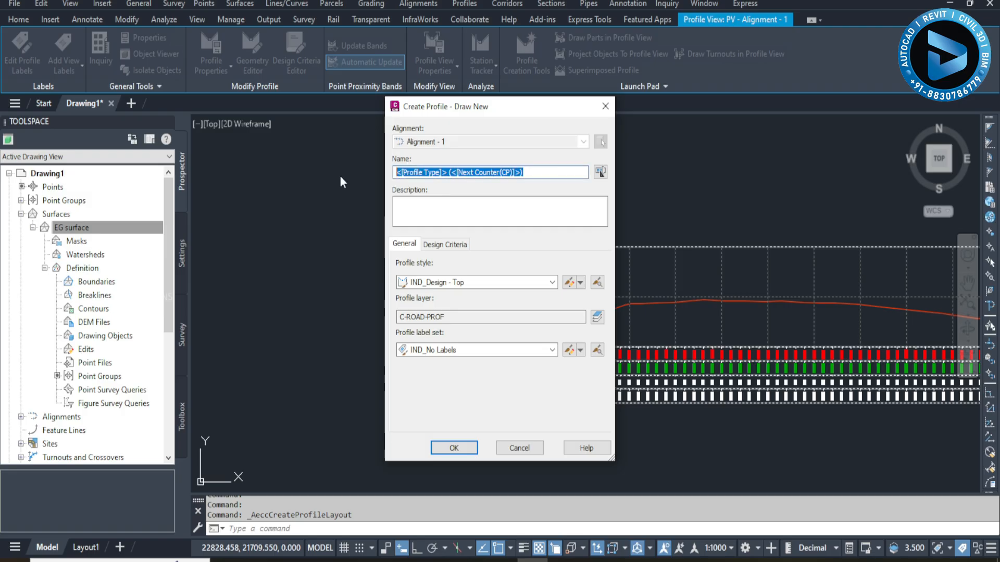
{"action": "type", "text": "Proposed 1"}
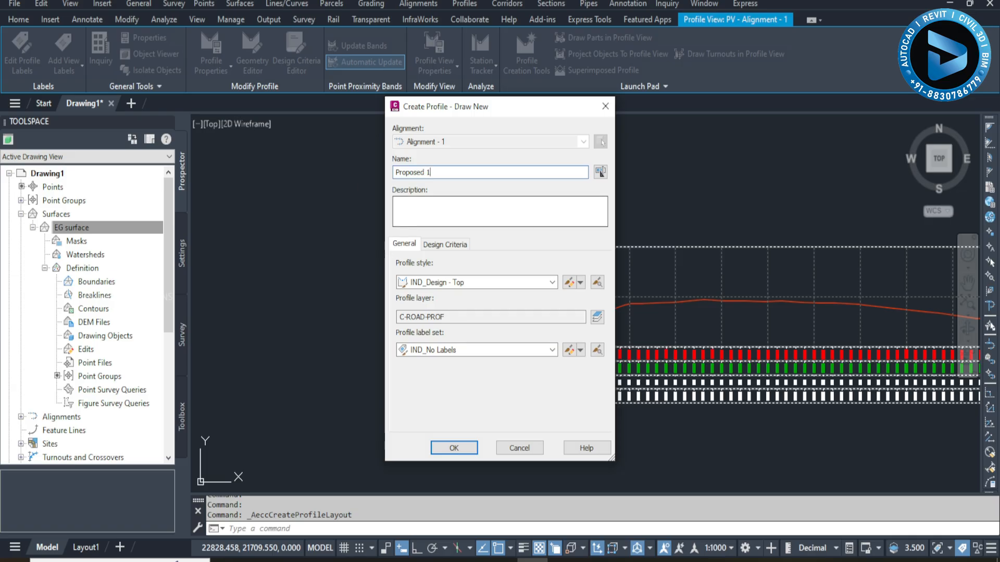
{"action": "left_click", "coordinate": [454, 448]}
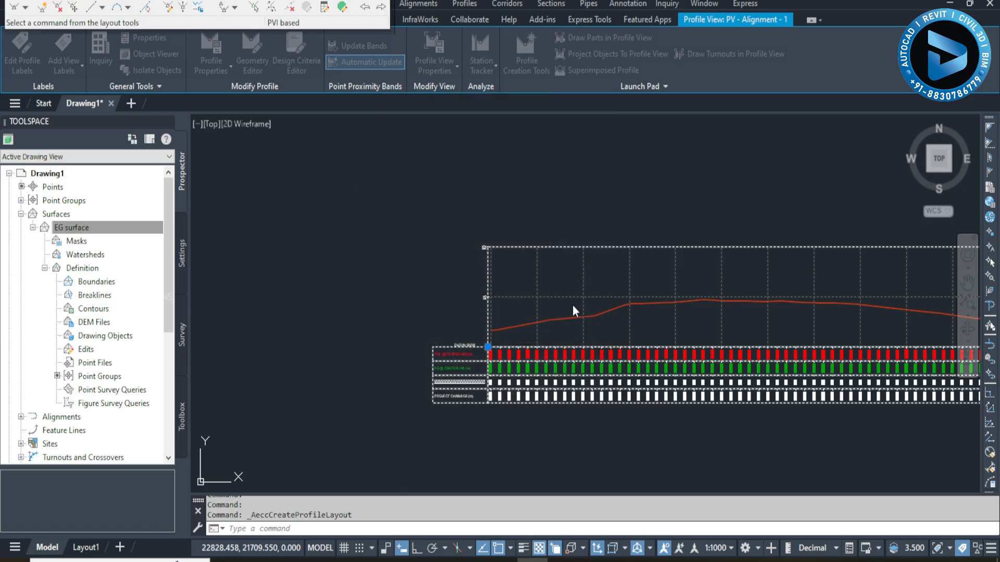
Draw the proposed profile as a single straight tangent without curves, running from the start of the profile view to near its end
{"action": "left_click", "coordinate": [25, 7]}
{"action": "left_click", "coordinate": [52, 21]}
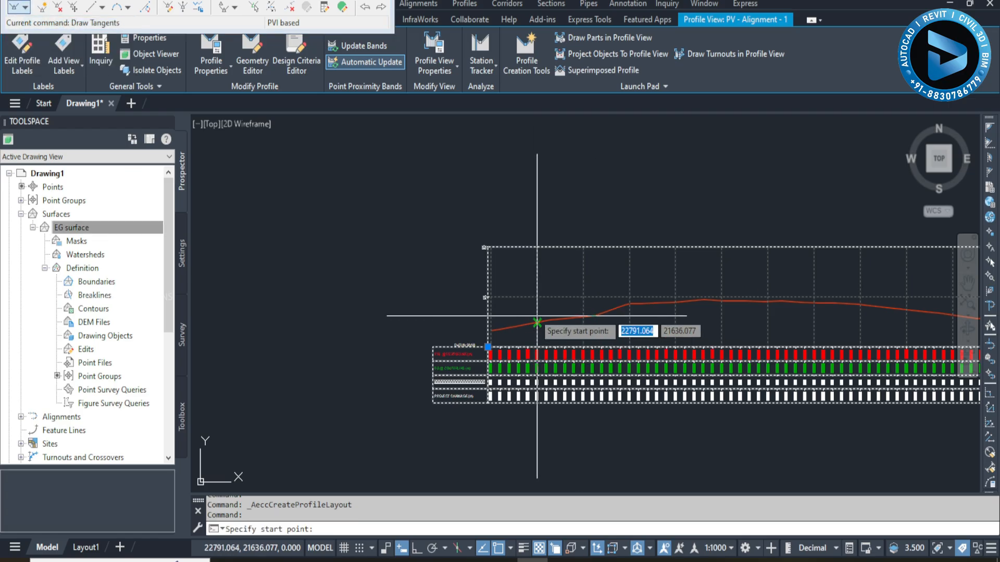
{"action": "scroll", "coordinate": [537, 322], "scroll_direction": "up", "scroll_amount": 5}
{"action": "left_click", "coordinate": [408, 272]}
{"action": "scroll", "coordinate": [408, 272], "scroll_direction": "down", "scroll_amount": 4}
{"action": "scroll", "coordinate": [215, 297], "scroll_direction": "down", "scroll_amount": 2}
{"action": "middle_click_drag", "start_coordinate": [781, 332], "coordinate": [196, 290]}
{"action": "scroll", "coordinate": [455, 282], "scroll_direction": "up", "scroll_amount": 6}
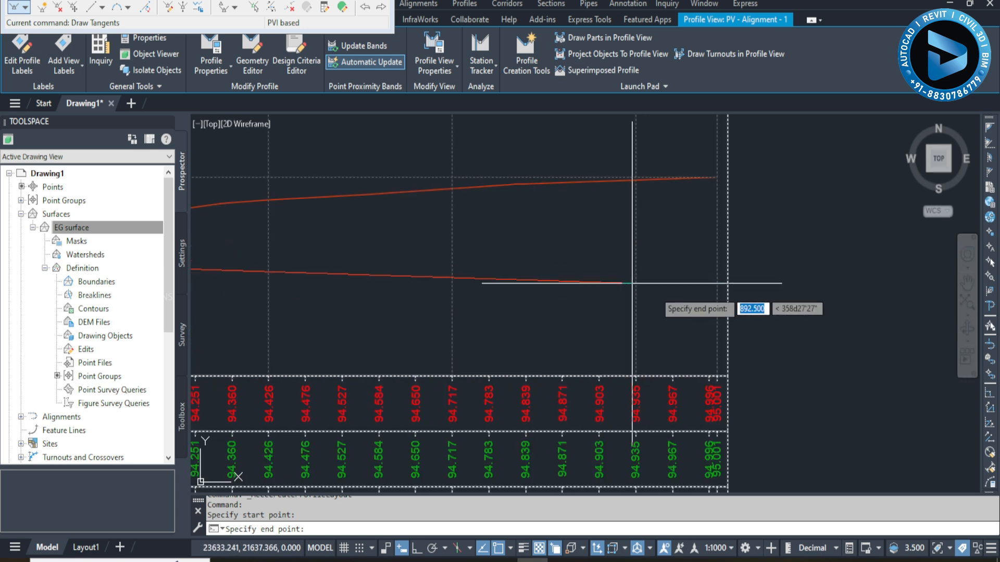
{"action": "left_click", "coordinate": [707, 295]}
{"action": "key", "text": "Return"}
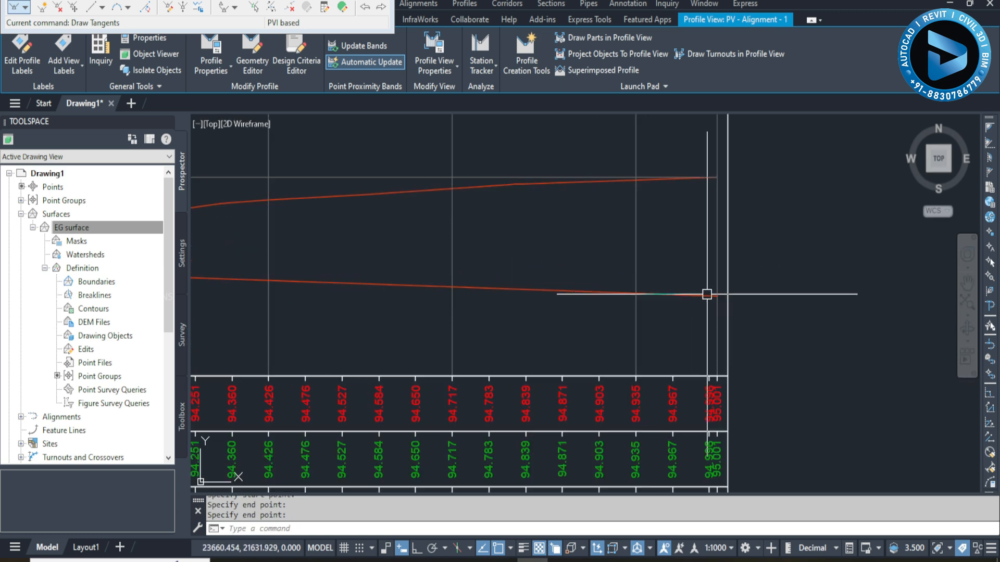
{"action": "key", "text": "Escape"}
Import the IND_Basic label set into the profile labels of the Proposed 1 profile and apply it
{"action": "scroll", "coordinate": [792, 283], "scroll_direction": "down", "scroll_amount": 3}
{"action": "scroll", "coordinate": [417, 290], "scroll_direction": "up", "scroll_amount": 4}
{"action": "middle_click_drag", "start_coordinate": [417, 290], "coordinate": [522, 285]}
{"action": "left_click", "coordinate": [524, 288]}
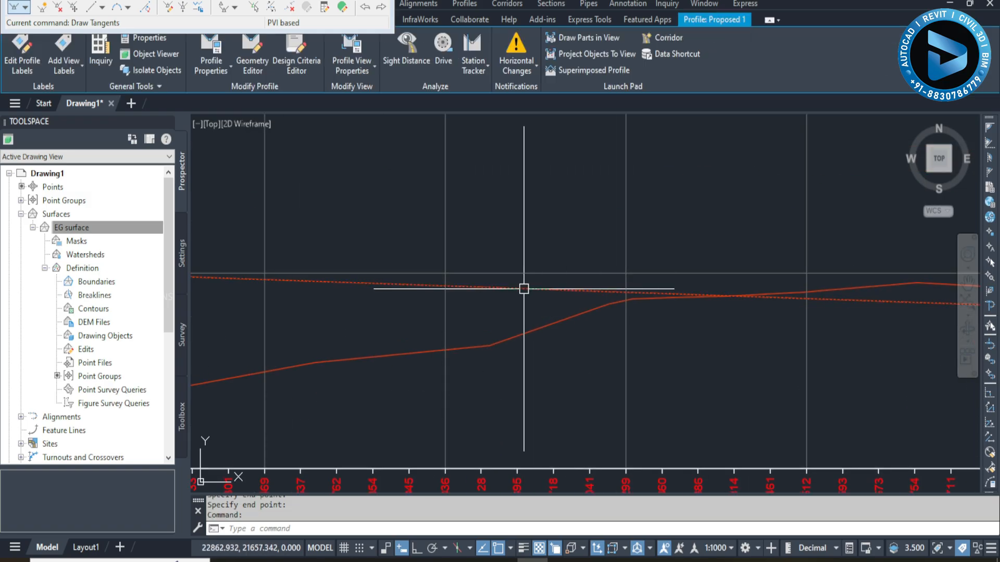
{"action": "right_click", "coordinate": [523, 289]}
{"action": "left_click", "coordinate": [578, 400]}
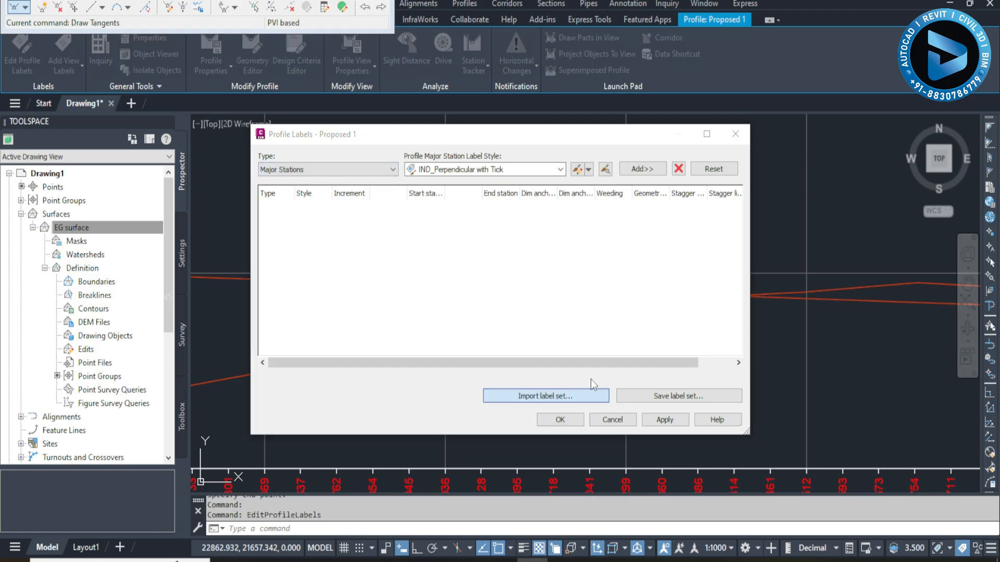
{"action": "left_click", "coordinate": [583, 396]}
{"action": "left_click", "coordinate": [508, 280]}
{"action": "left_click", "coordinate": [508, 254]}
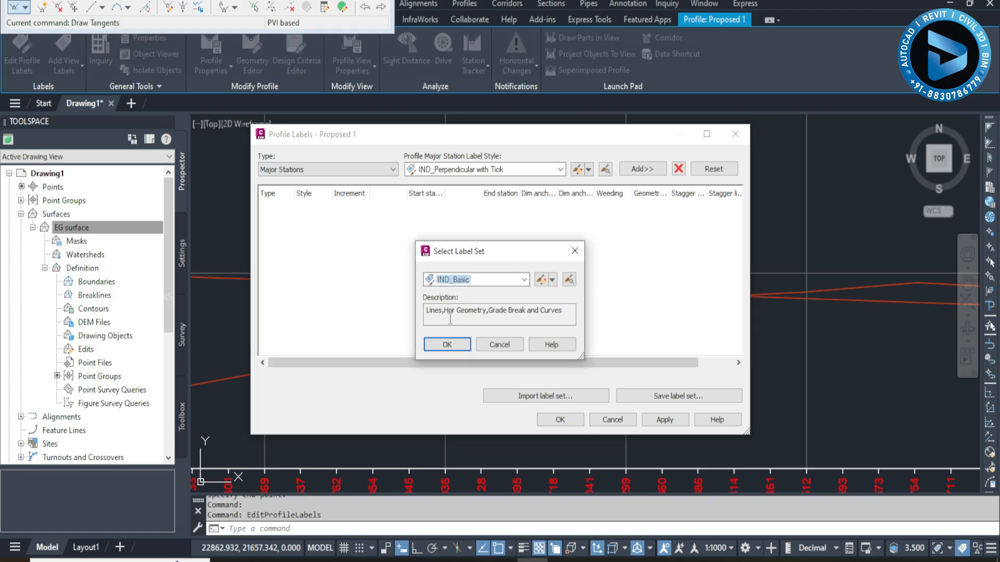
{"action": "left_click", "coordinate": [446, 343]}
{"action": "left_click", "coordinate": [581, 426]}
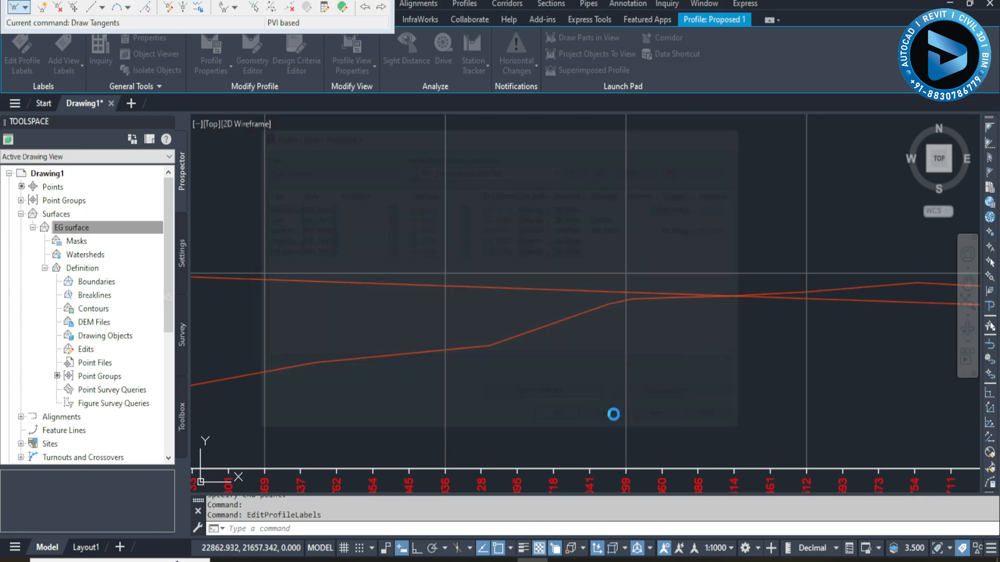
Examine the grade label on the proposed profile line and return to an overview of the profile view
{"action": "scroll", "coordinate": [602, 323], "scroll_direction": "down", "scroll_amount": 4}
{"action": "scroll", "coordinate": [602, 320], "scroll_direction": "up", "scroll_amount": 10}
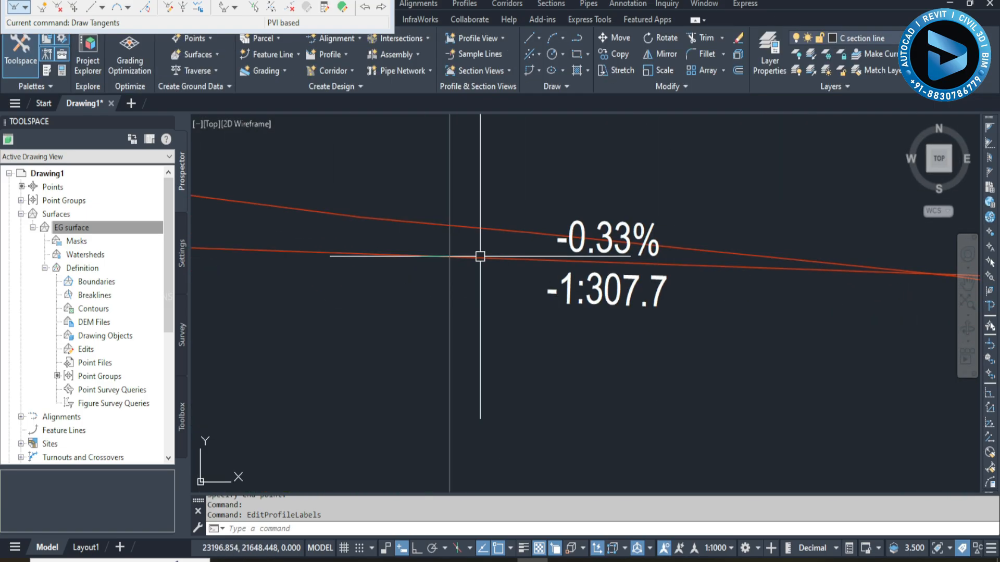
{"action": "scroll", "coordinate": [480, 257], "scroll_direction": "down", "scroll_amount": 8}
{"action": "key", "text": "Escape"}
{"action": "key", "text": "Escape"}
{"action": "scroll", "coordinate": [647, 301], "scroll_direction": "down", "scroll_amount": 4}
Switch to the syllabus PDF and review the Day 8 vertical curve and Day 9 corridor modeling topics
{"action": "left_click", "coordinate": [594, 560]}
{"action": "scroll", "coordinate": [339, 290], "scroll_direction": "down", "scroll_amount": 1}
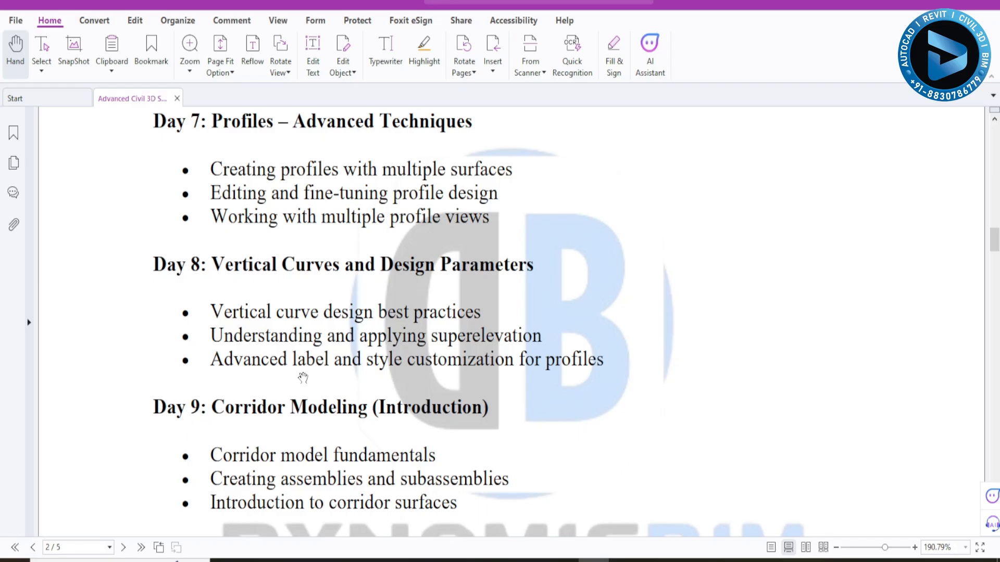
{"action": "scroll", "coordinate": [341, 346], "scroll_direction": "down", "scroll_amount": 2}
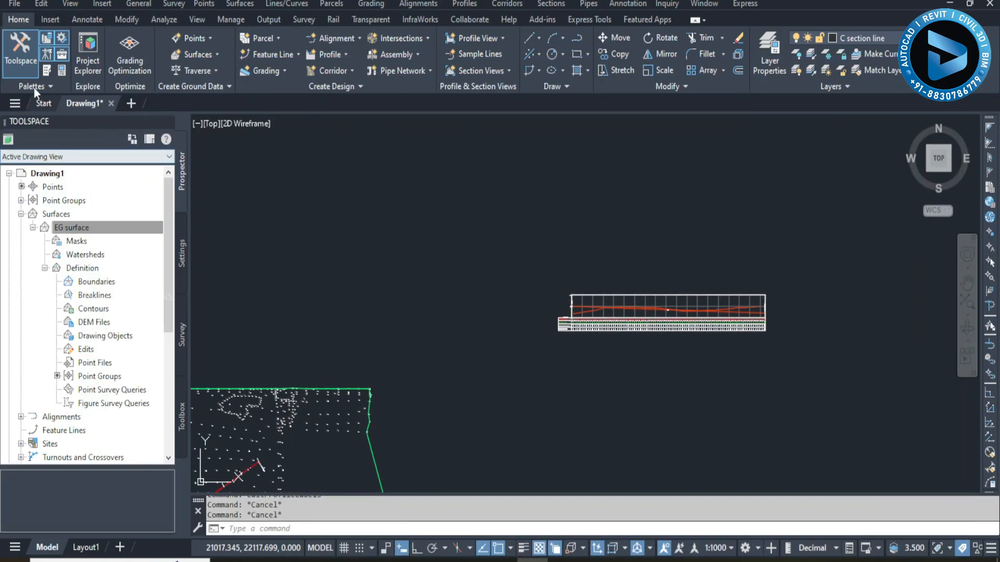
Open the Tool Palettes and display the IRC assemblies of the India Country Kit
{"action": "left_click", "coordinate": [46, 71]}
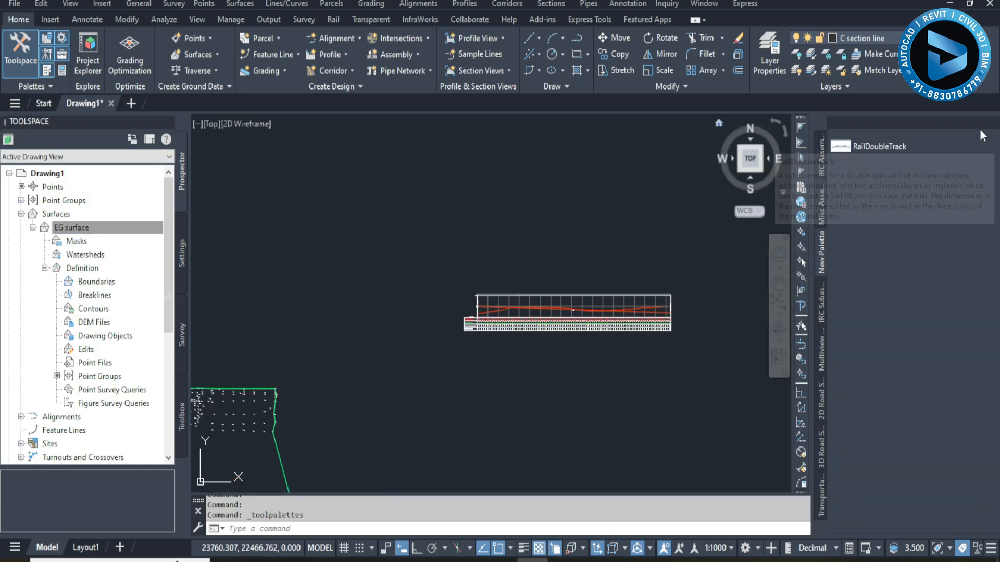
{"action": "left_click", "coordinate": [991, 122]}
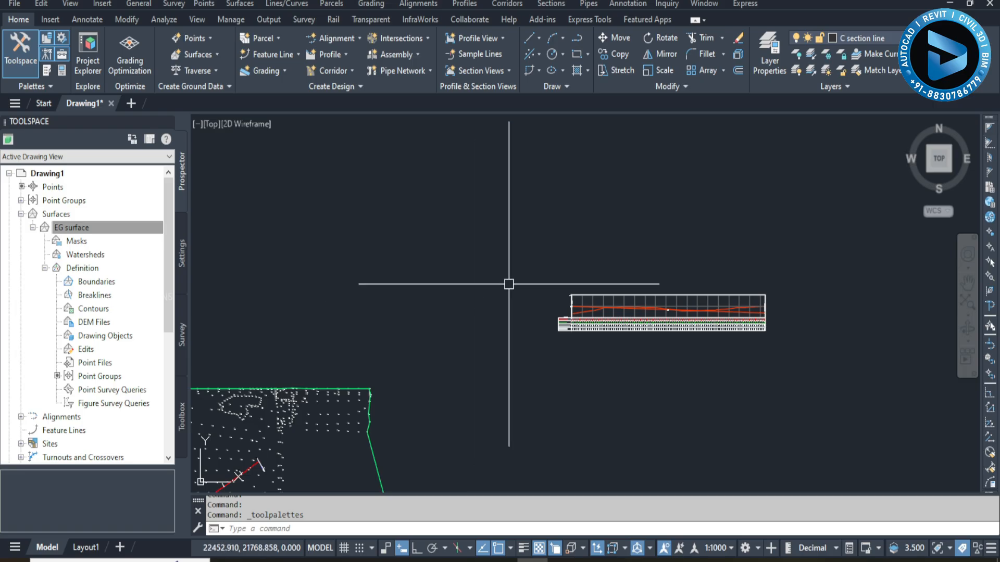
{"action": "key", "text": "ctrl+3"}
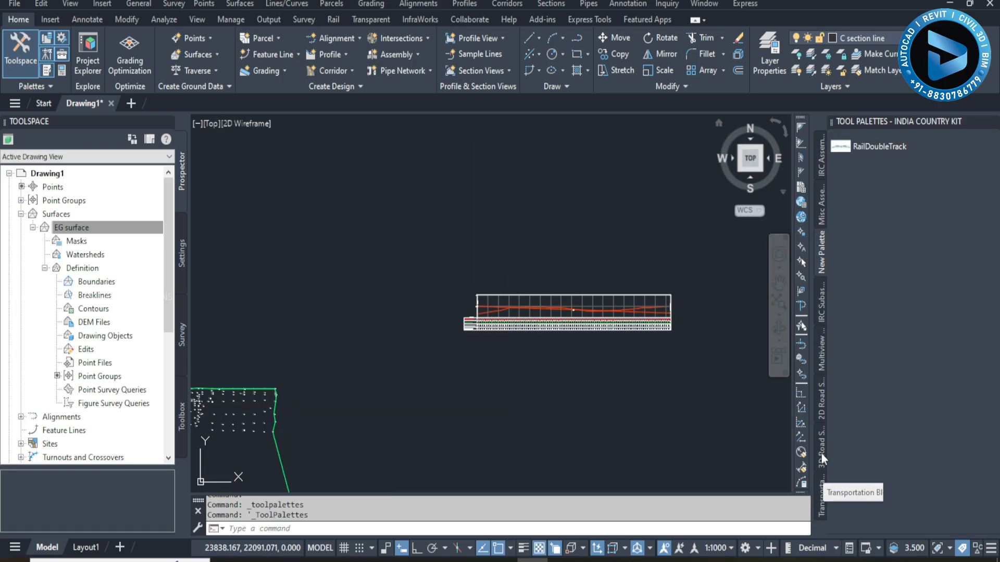
{"action": "left_click", "coordinate": [821, 168]}
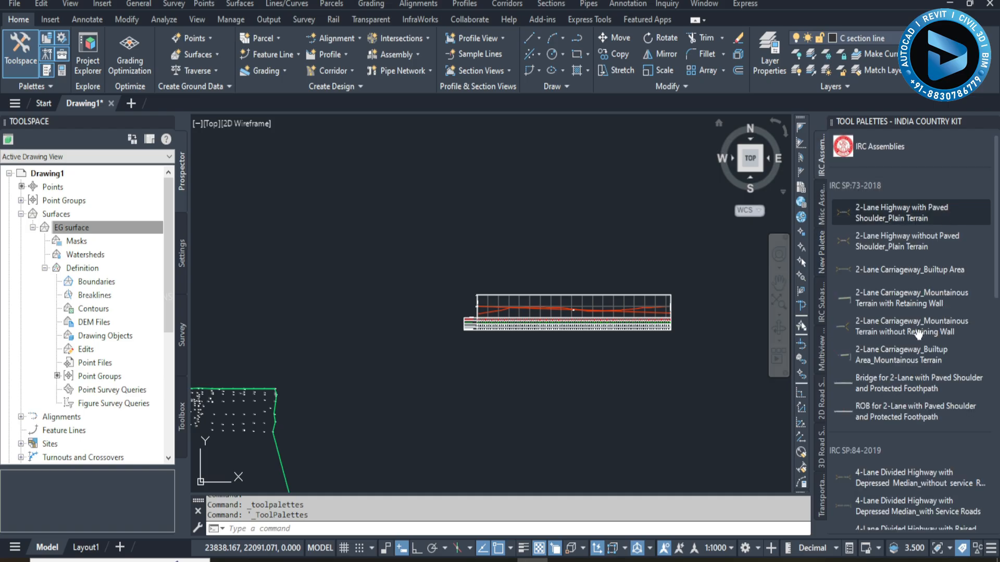
Create an empty assembly named Assembly - 1 with the default styles and place its baseline below the profile view
{"action": "middle_click_drag", "start_coordinate": [630, 303], "coordinate": [431, 341]}
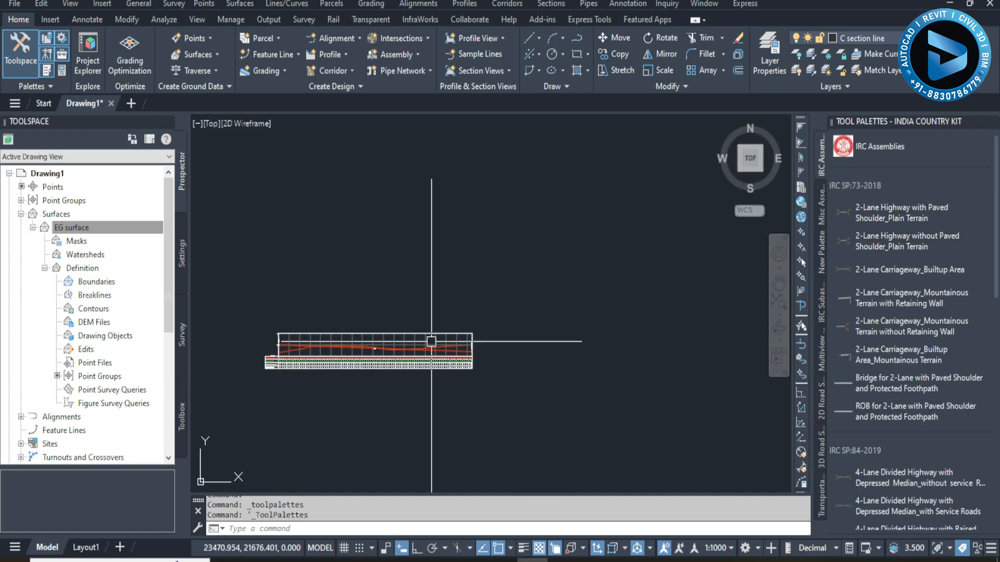
{"action": "left_click", "coordinate": [395, 52]}
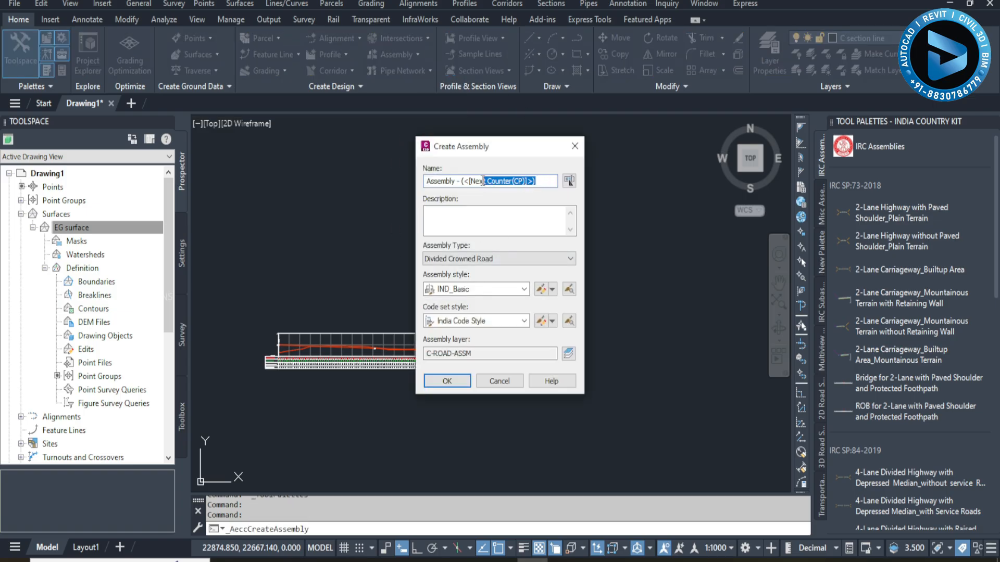
{"action": "type", "text": "1"}
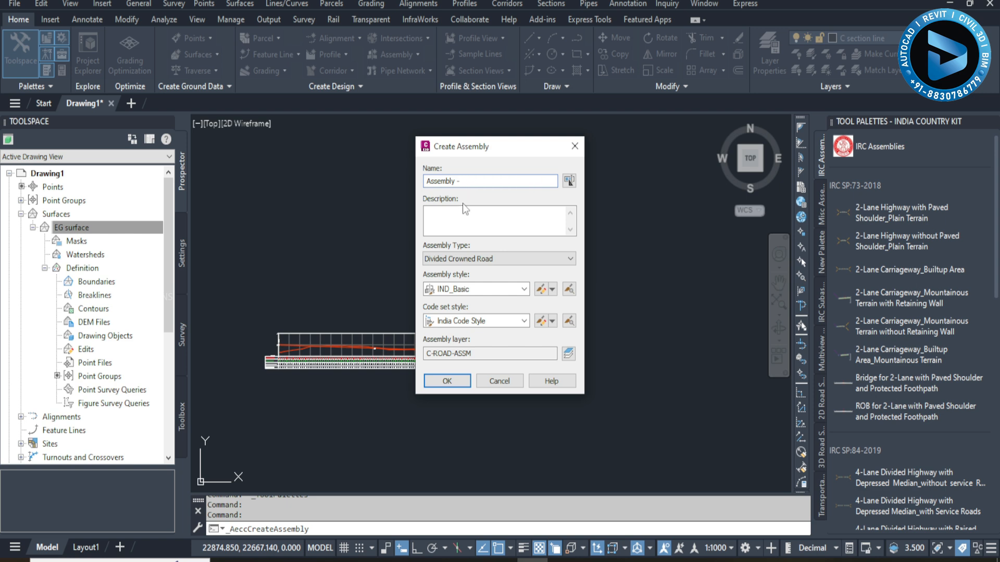
{"action": "left_click", "coordinate": [447, 381]}
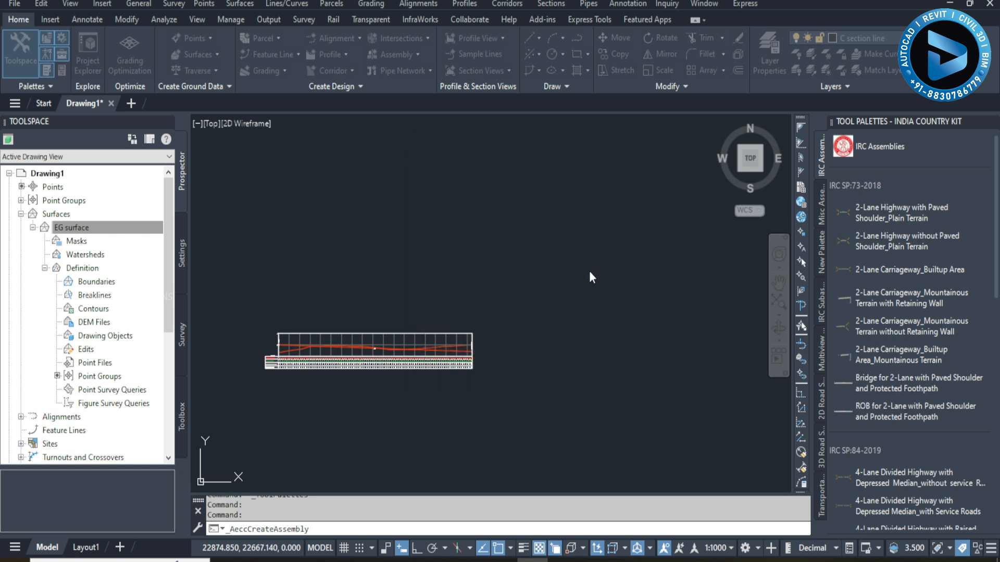
{"action": "scroll", "coordinate": [513, 374], "scroll_direction": "down", "scroll_amount": 5}
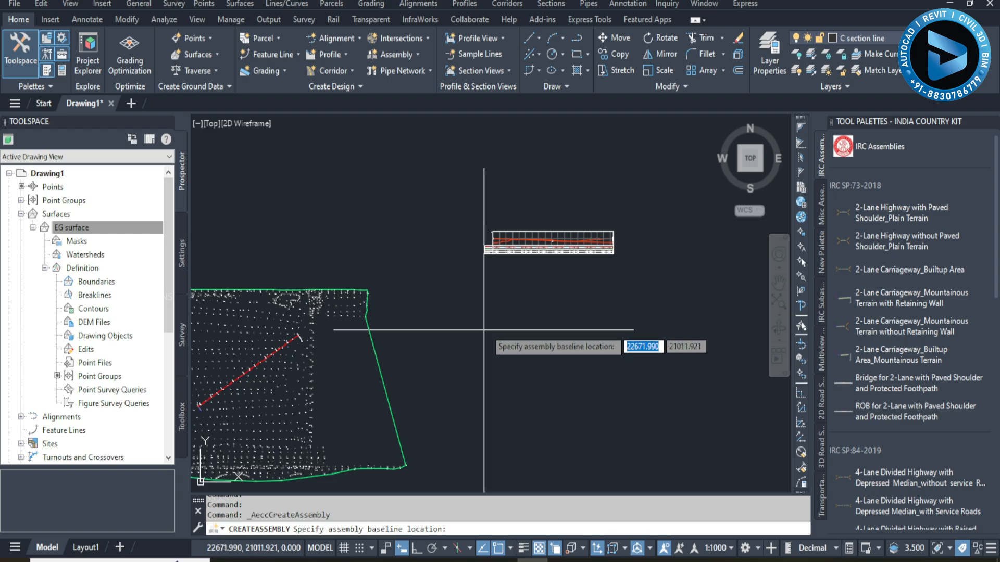
{"action": "left_click", "coordinate": [474, 353]}
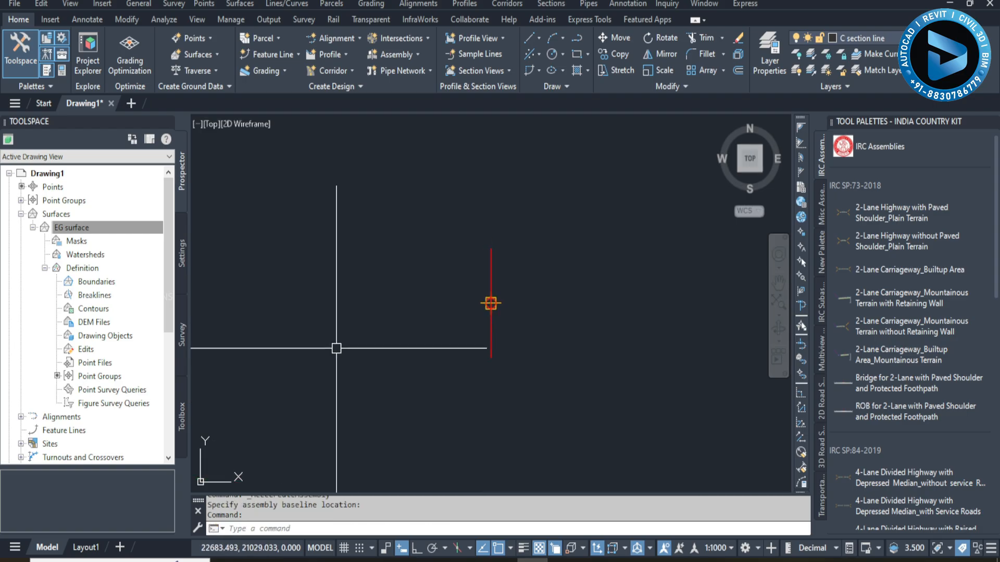
{"action": "key", "text": "Escape"}
Insert the predefined 2-Lane Highway with Paved Shoulder_Plain Terrain assembly above the empty assembly
{"action": "middle_click_drag", "start_coordinate": [578, 267], "coordinate": [512, 358]}
{"action": "scroll", "coordinate": [479, 326], "scroll_direction": "down", "scroll_amount": 5}
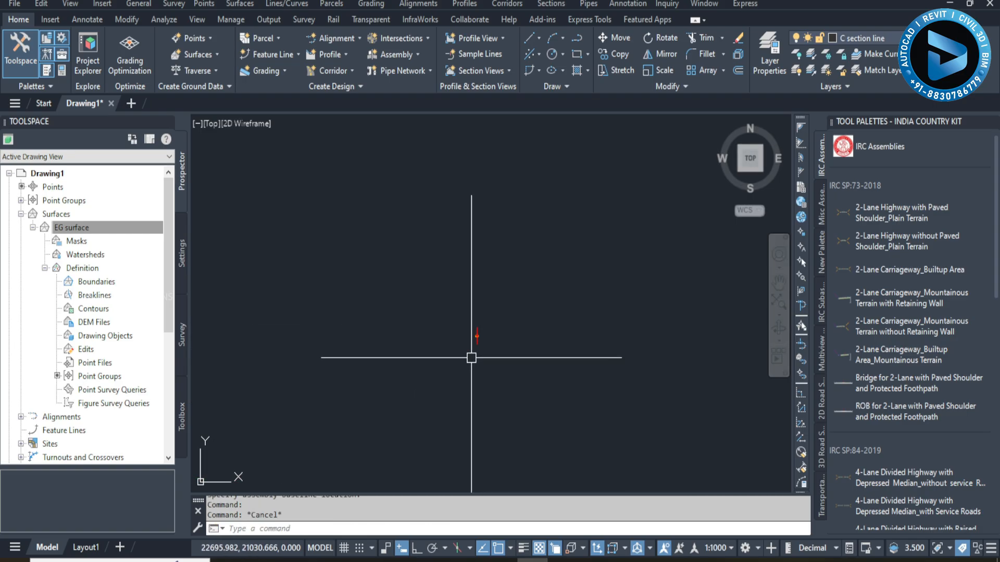
{"action": "left_click", "coordinate": [870, 245]}
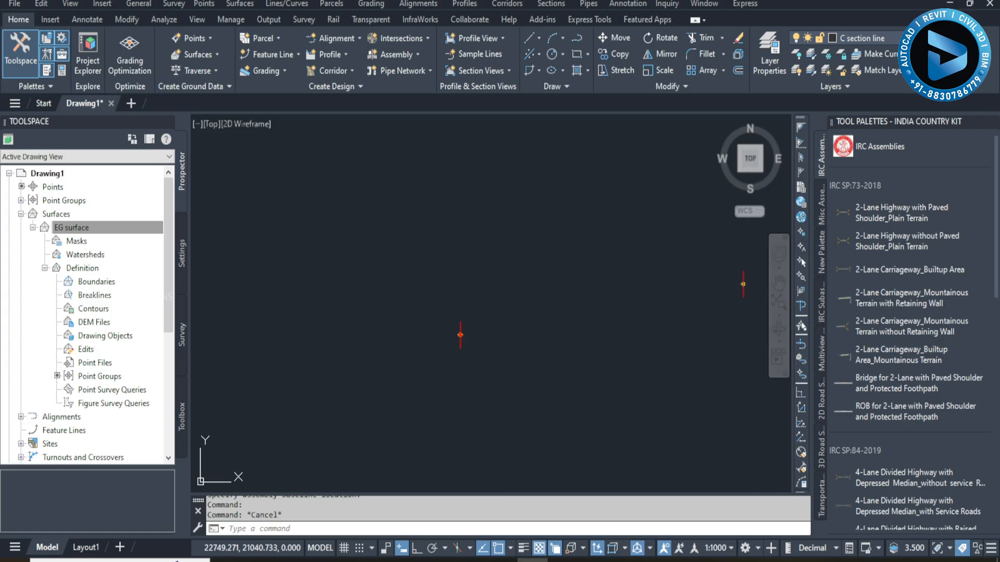
{"action": "scroll", "coordinate": [538, 292], "scroll_direction": "up", "scroll_amount": 4}
{"action": "middle_click_drag", "start_coordinate": [321, 323], "coordinate": [391, 475]}
{"action": "scroll", "coordinate": [396, 349], "scroll_direction": "down", "scroll_amount": 4}
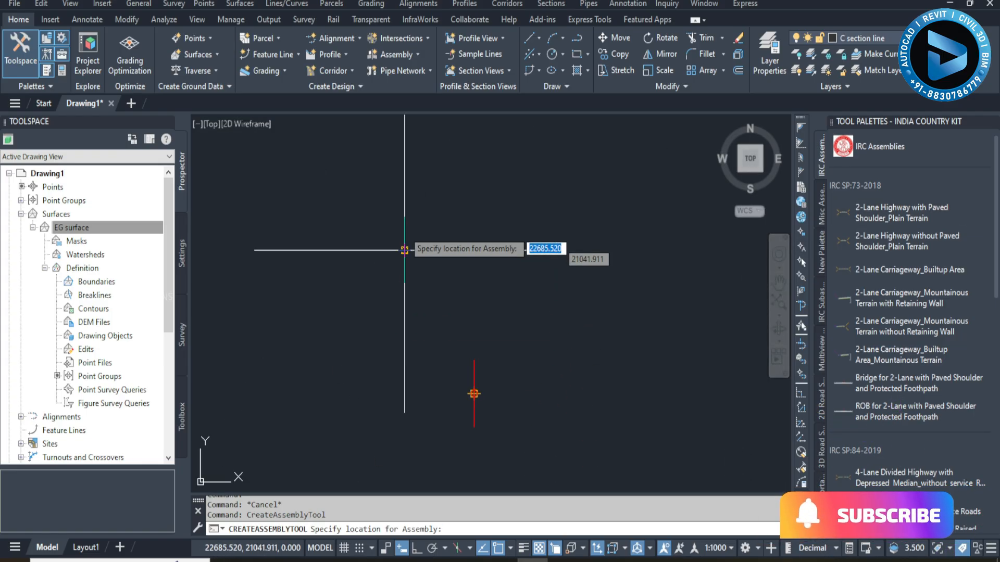
{"action": "left_click", "coordinate": [401, 182]}
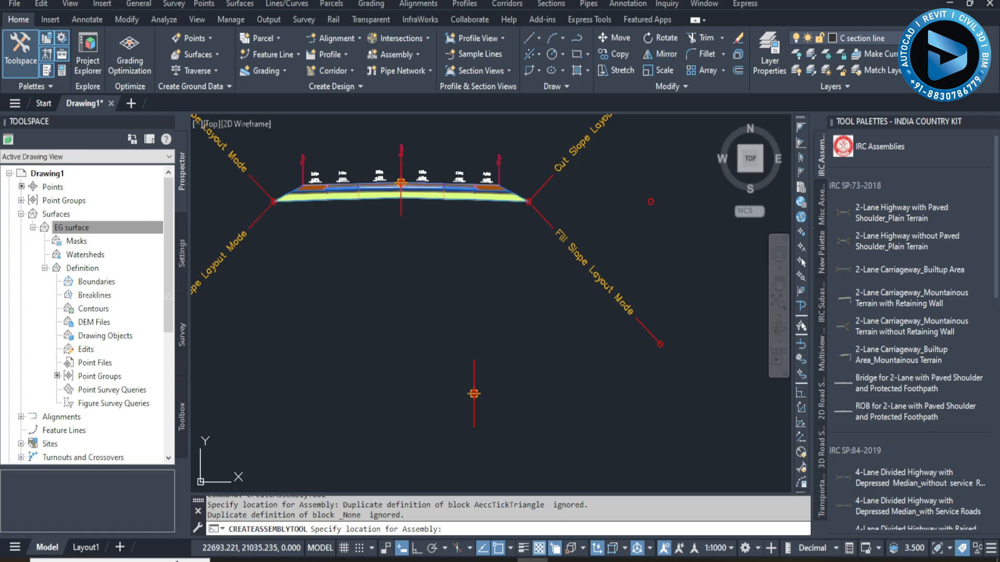
{"action": "key", "text": "Escape"}
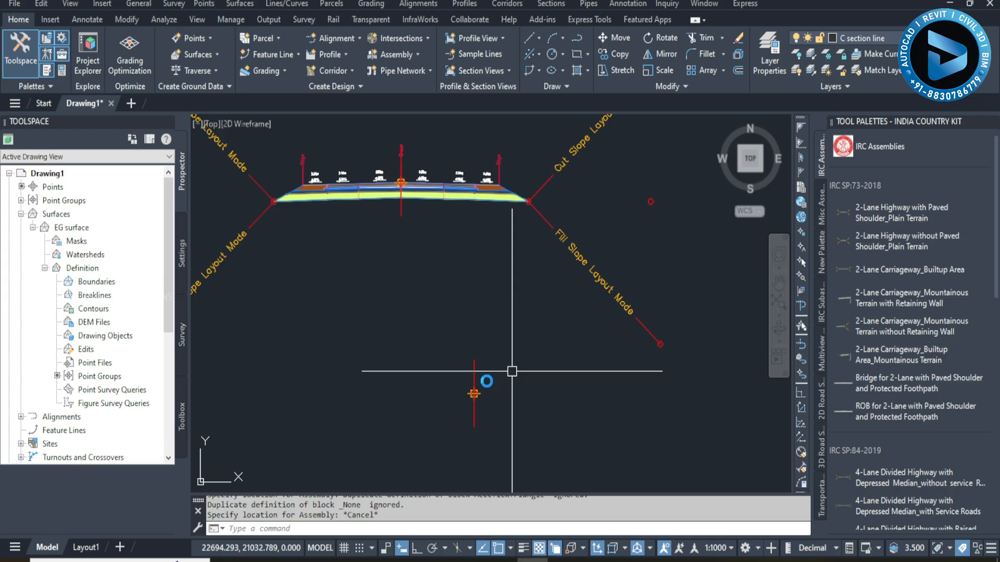
Delete the empty assembly below the 2-lane highway assembly
{"action": "key", "text": "Escape"}
{"action": "key", "text": "Escape"}
{"action": "left_click", "coordinate": [474, 380]}
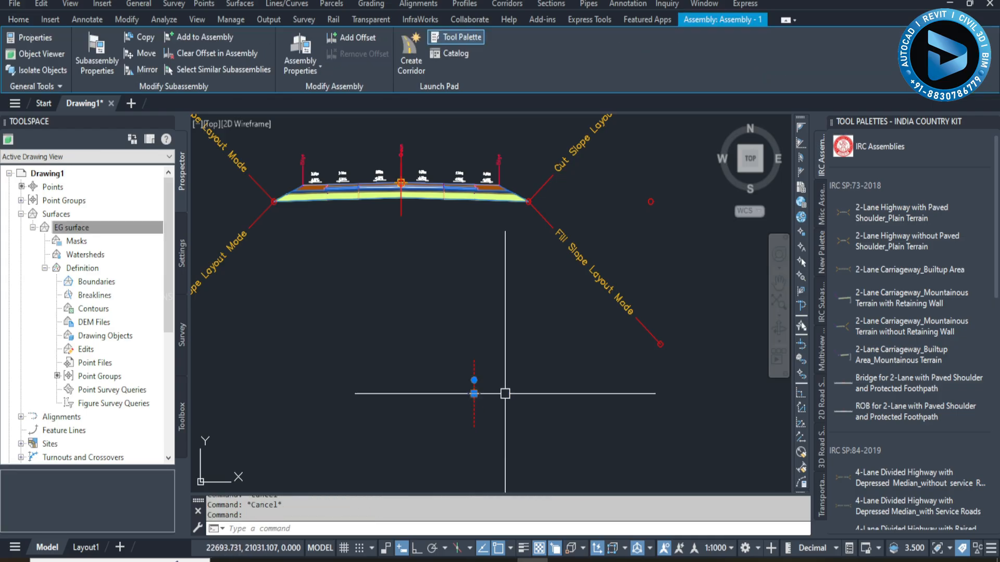
{"action": "key", "text": "Delete"}
Examine the highway assembly's lane widths, cross slopes and pavement layers, and return to an overview of the whole drawing
{"action": "middle_click_drag", "start_coordinate": [362, 251], "coordinate": [417, 361]}
{"action": "scroll", "coordinate": [468, 302], "scroll_direction": "up", "scroll_amount": 6}
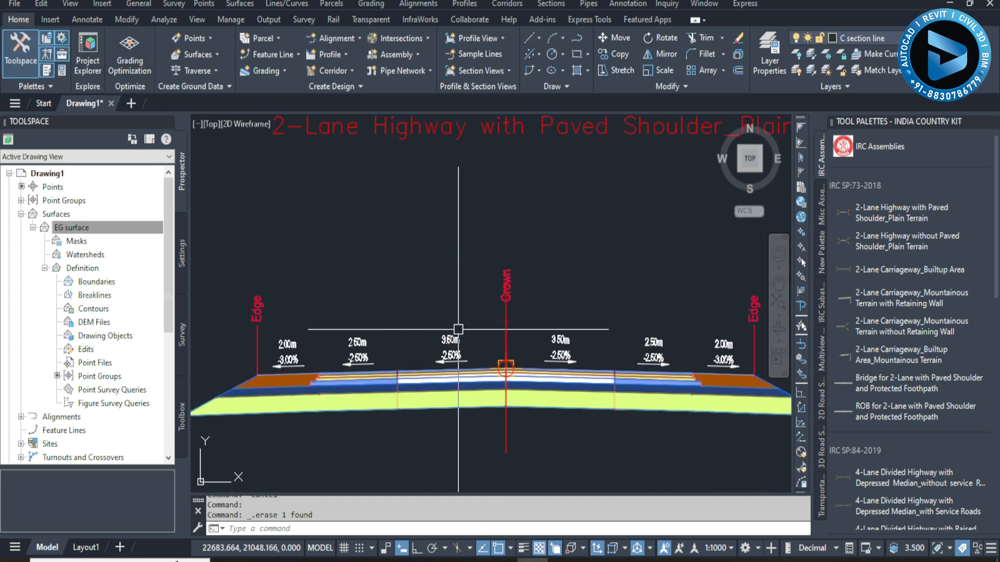
{"action": "scroll", "coordinate": [476, 305], "scroll_direction": "down", "scroll_amount": 5}
{"action": "scroll", "coordinate": [475, 305], "scroll_direction": "up", "scroll_amount": 3}
{"action": "scroll", "coordinate": [487, 308], "scroll_direction": "down", "scroll_amount": 10}
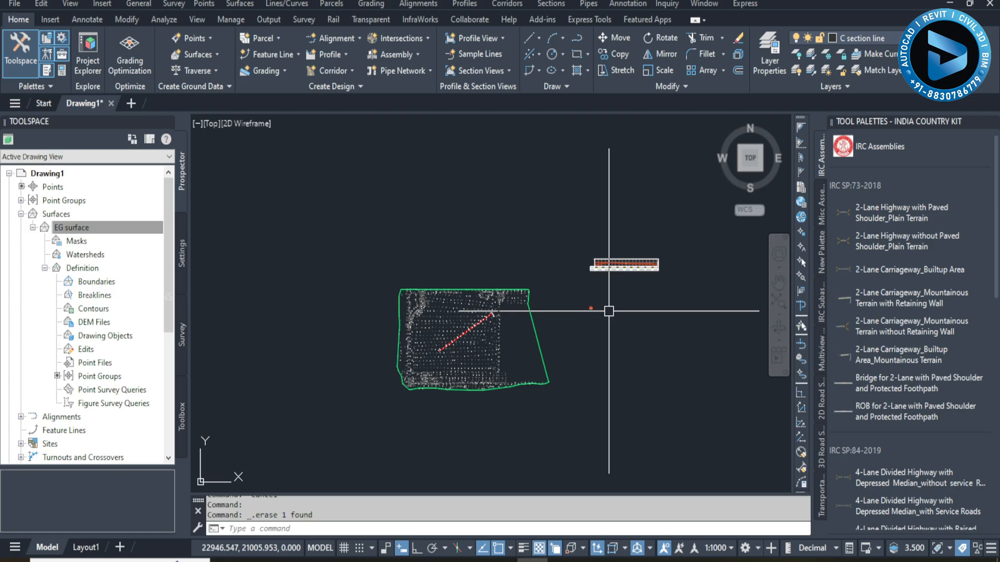
{"action": "middle_click_drag", "start_coordinate": [609, 311], "coordinate": [682, 288]}
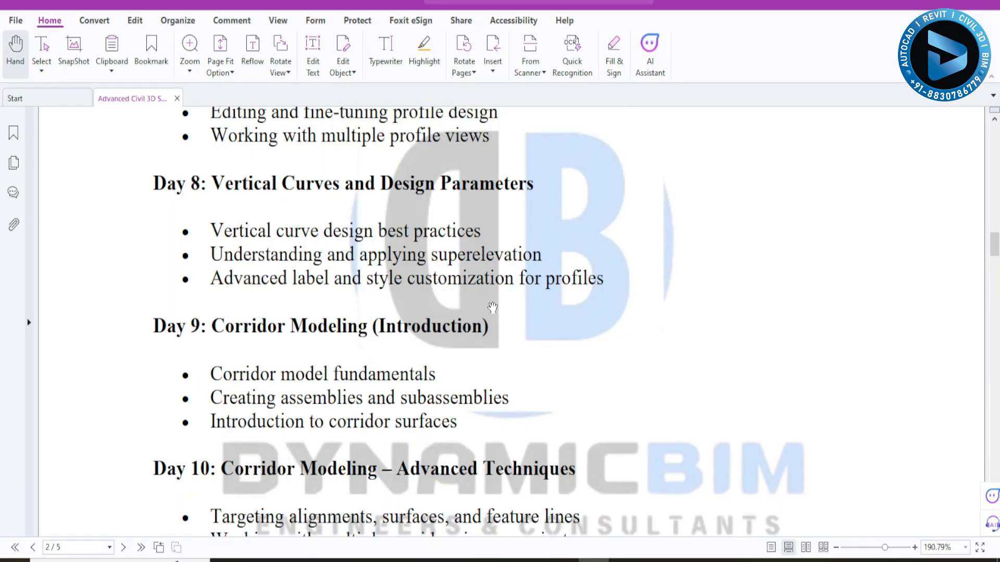
Review the syllabus topics for Day 9 and Day 10 corridor modeling alongside the drawing's surface, alignment and profile view
{"action": "scroll", "coordinate": [479, 406], "scroll_direction": "down", "scroll_amount": 1}
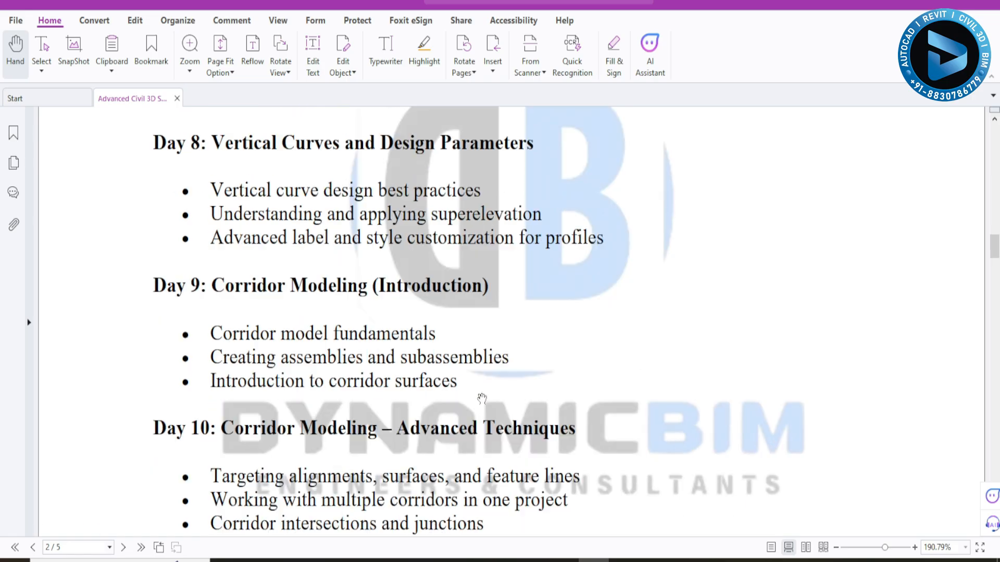
{"action": "scroll", "coordinate": [482, 398], "scroll_direction": "down", "scroll_amount": 1}
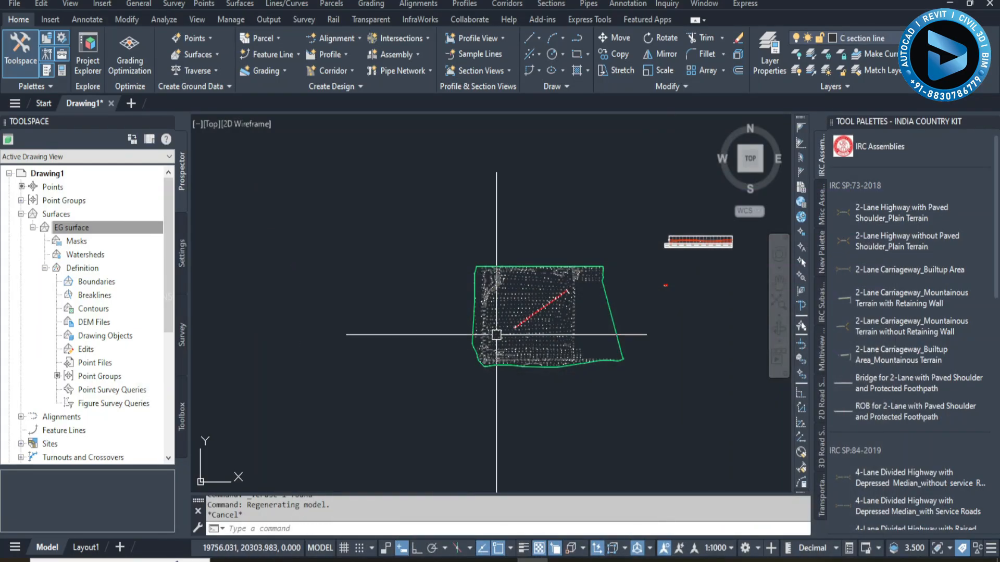
{"action": "scroll", "coordinate": [496, 335], "scroll_direction": "up", "scroll_amount": 4}
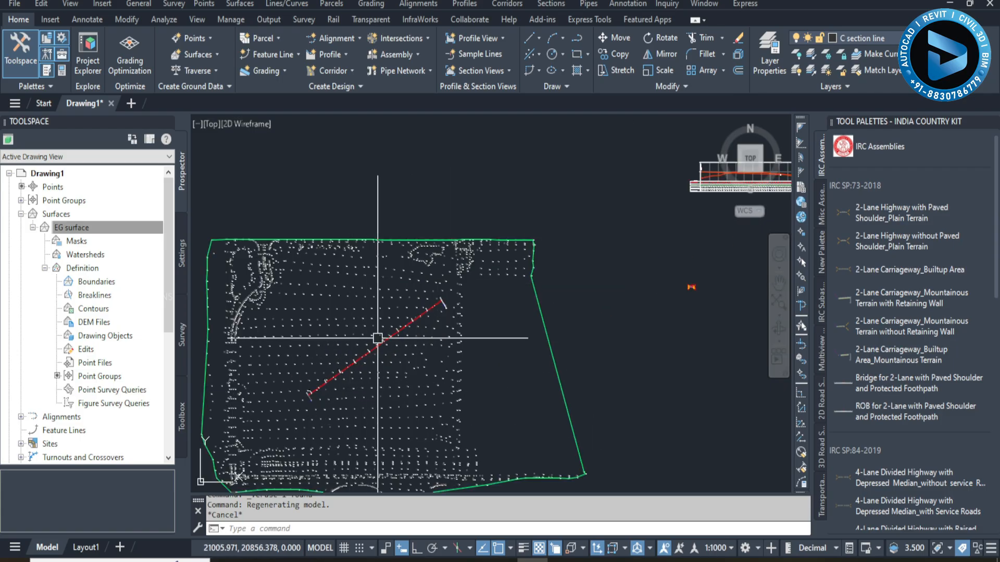
{"action": "scroll", "coordinate": [324, 346], "scroll_direction": "up", "scroll_amount": 4}
{"action": "scroll", "coordinate": [536, 245], "scroll_direction": "down", "scroll_amount": 5}
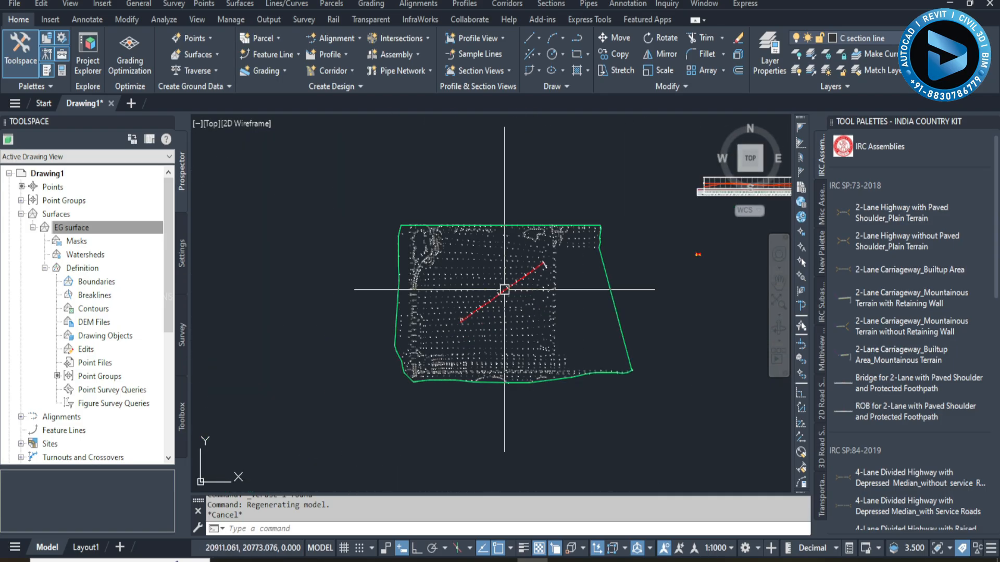
{"action": "middle_click_drag", "start_coordinate": [578, 290], "coordinate": [483, 343]}
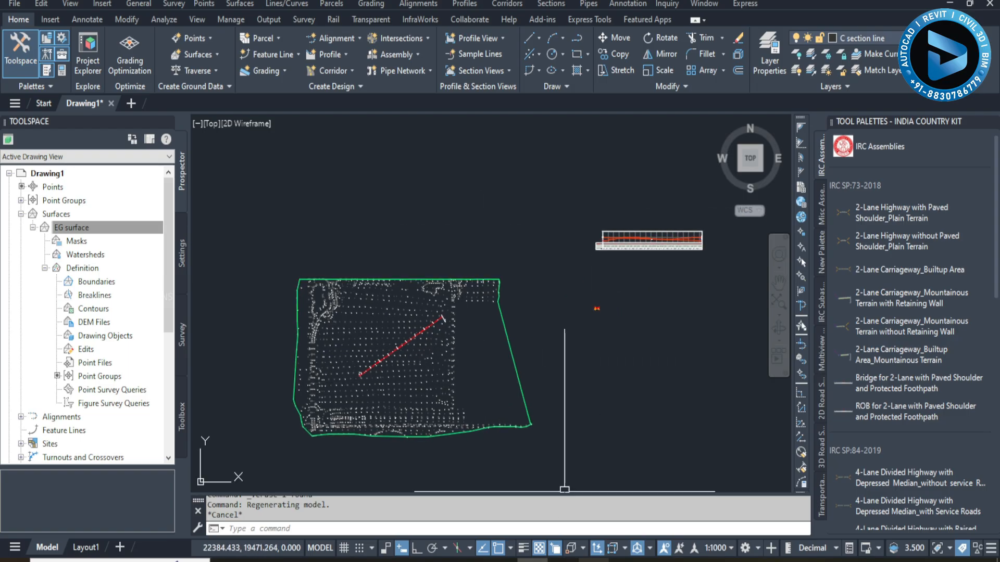
{"action": "left_click", "coordinate": [594, 561]}
{"action": "scroll", "coordinate": [505, 304], "scroll_direction": "down", "scroll_amount": 3}
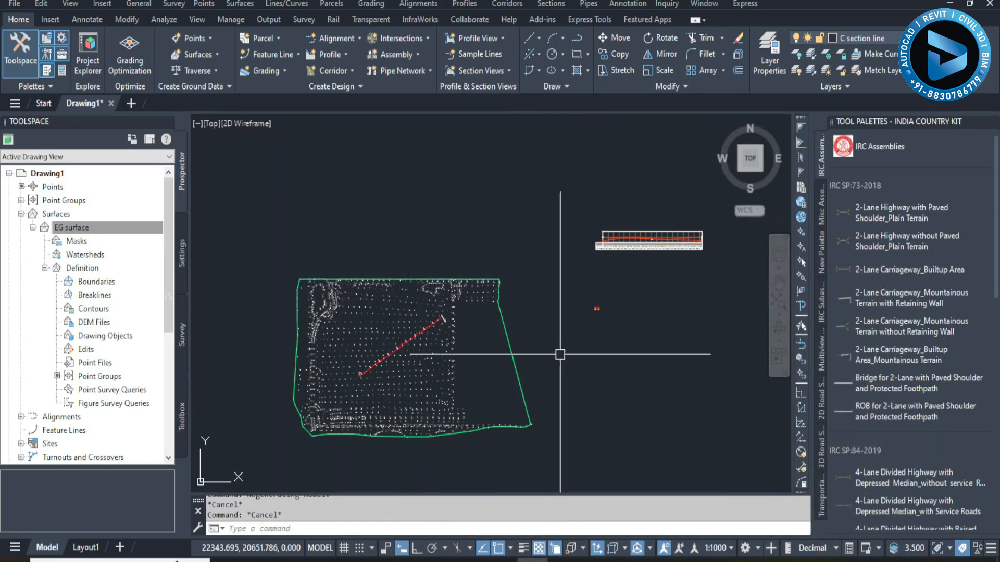
{"action": "type", "text": "pol"}
{"action": "key", "text": "Return"}
{"action": "key", "text": "Escape"}
Draw a straight horizontal polyline in the empty area east of the surface, below the highway assembly
{"action": "type", "text": "pl"}
{"action": "key", "text": "Return"}
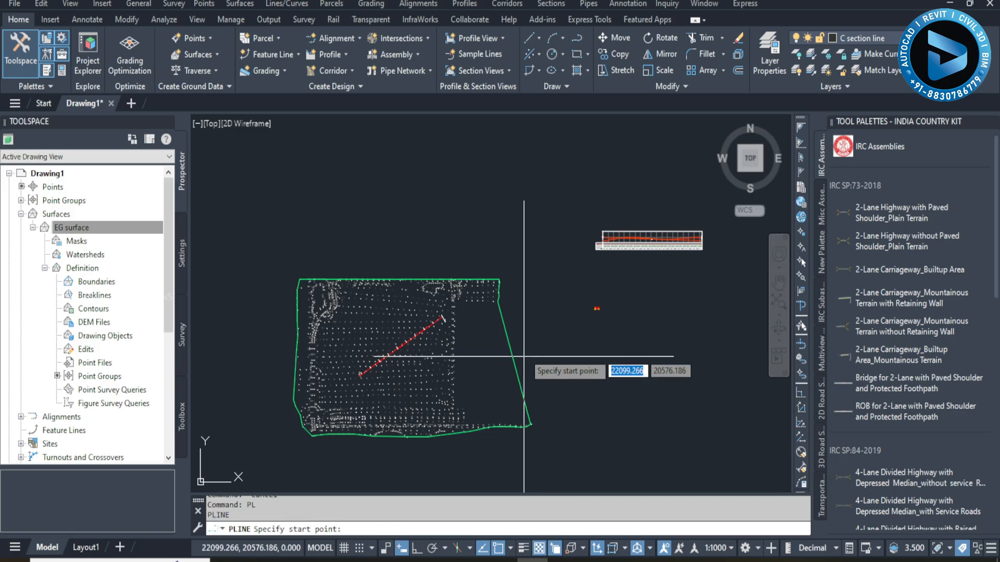
{"action": "scroll", "coordinate": [578, 343], "scroll_direction": "up", "scroll_amount": 3}
{"action": "left_click", "coordinate": [536, 344]}
{"action": "key", "text": "F8"}
{"action": "left_click", "coordinate": [709, 344]}
{"action": "key", "text": "Escape"}
Draw a vertical polyline down from the middle of the horizontal one to form a T-junction, and inspect the junction
{"action": "key", "text": "Return"}
{"action": "left_click", "coordinate": [622, 344]}
{"action": "left_click", "coordinate": [610, 454]}
{"action": "key", "text": "Escape"}
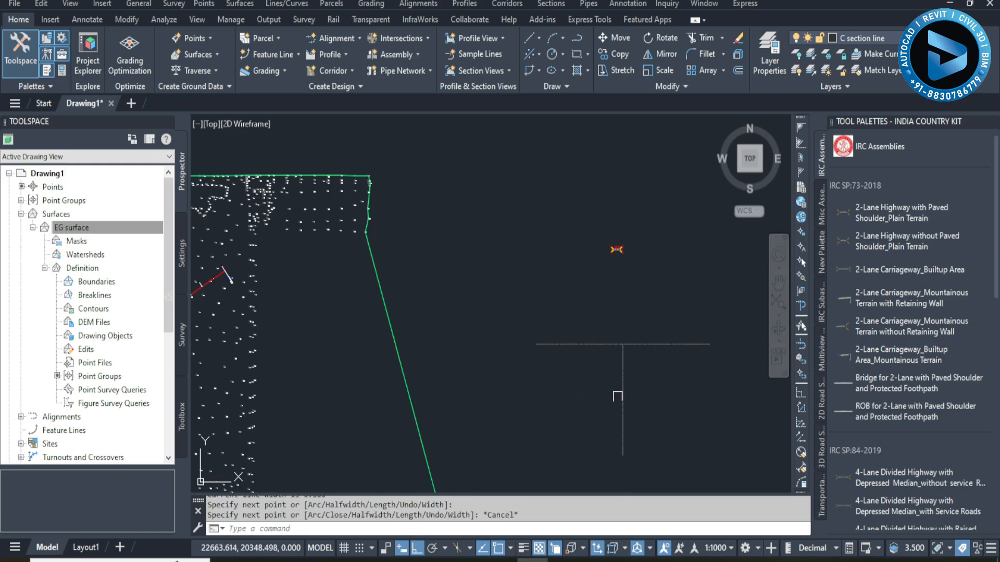
{"action": "scroll", "coordinate": [631, 340], "scroll_direction": "up", "scroll_amount": 4}
{"action": "middle_click_drag", "start_coordinate": [671, 292], "coordinate": [583, 337]}
{"action": "scroll", "coordinate": [524, 272], "scroll_direction": "down", "scroll_amount": 2}
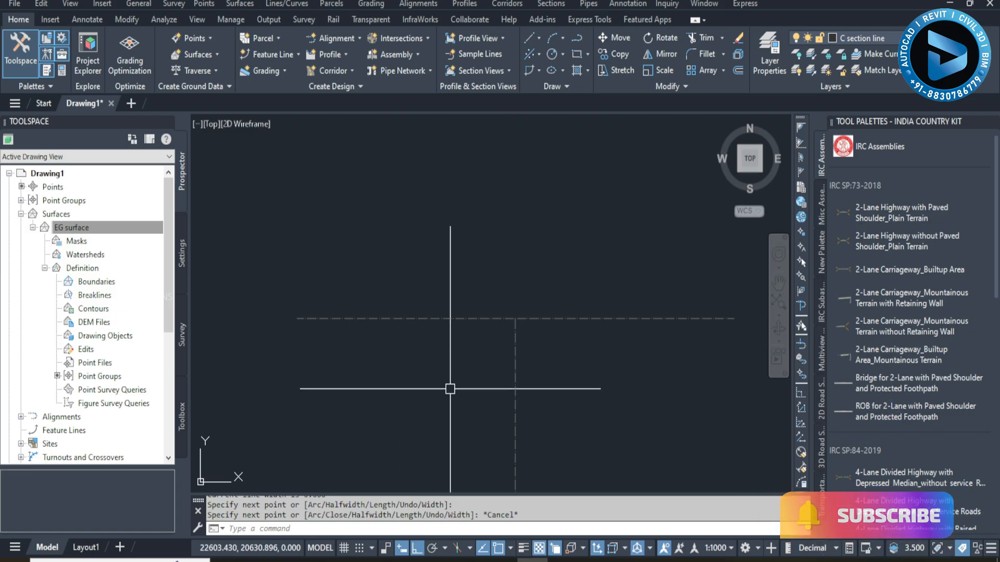
{"action": "middle_click_drag", "start_coordinate": [538, 252], "coordinate": [478, 266]}
{"action": "scroll", "coordinate": [514, 267], "scroll_direction": "down", "scroll_amount": 2}
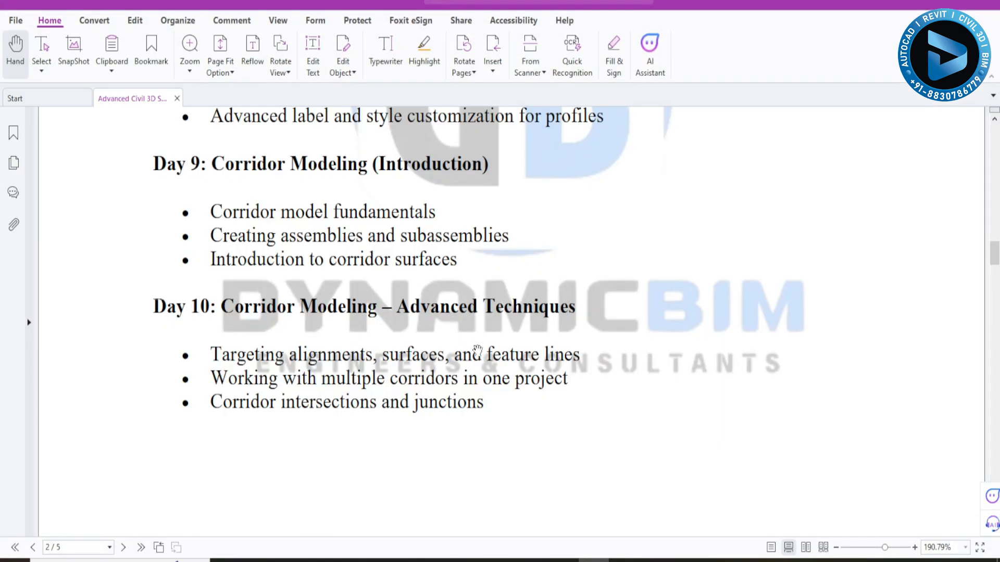
Read the syllabus topics from Day 10 through Week 3 on intersection design, feature lines and grading
{"action": "scroll", "coordinate": [477, 350], "scroll_direction": "down", "scroll_amount": 1}
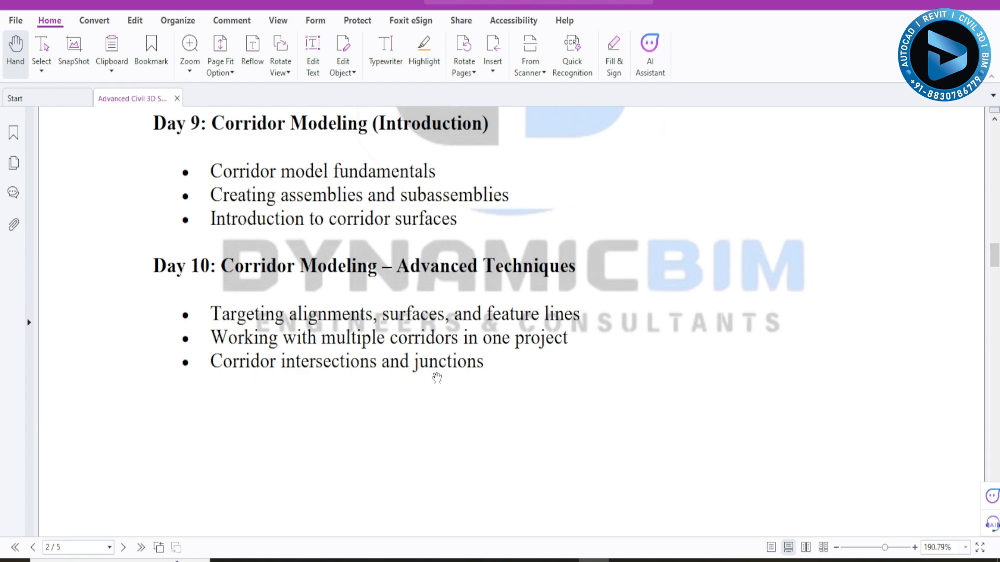
{"action": "scroll", "coordinate": [529, 359], "scroll_direction": "down", "scroll_amount": 12}
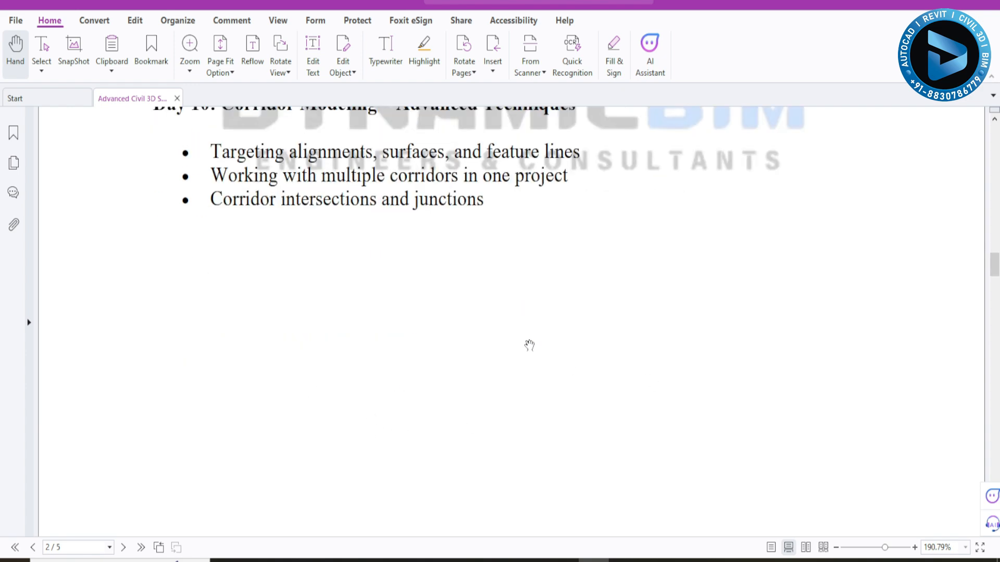
{"action": "scroll", "coordinate": [529, 352], "scroll_direction": "down", "scroll_amount": 3}
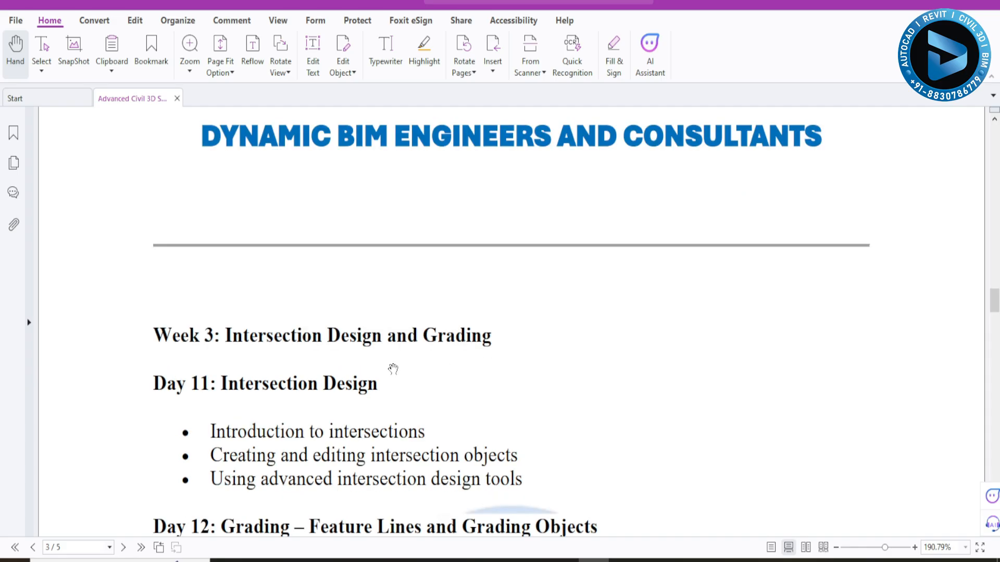
{"action": "scroll", "coordinate": [588, 298], "scroll_direction": "down", "scroll_amount": 3}
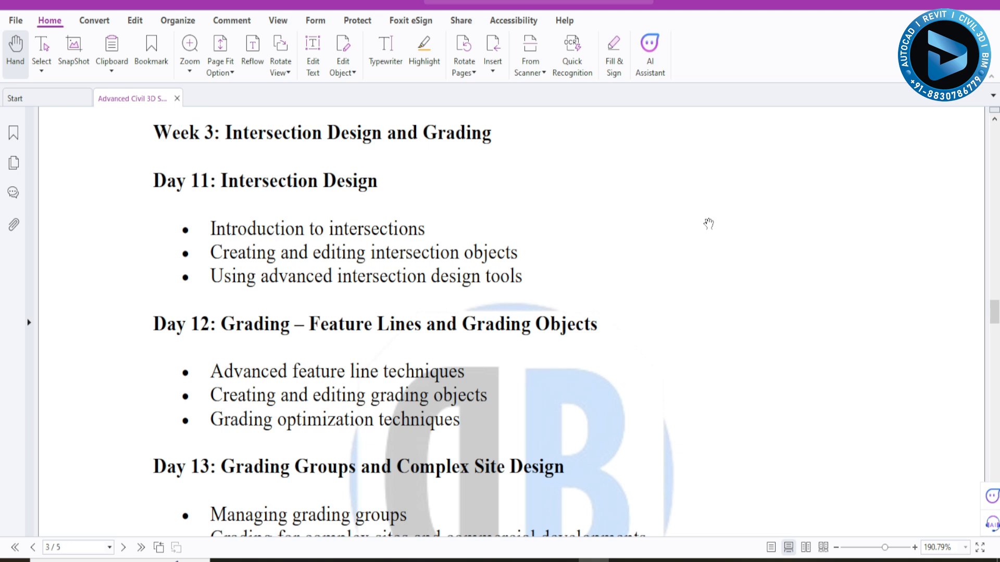
{"action": "scroll", "coordinate": [535, 294], "scroll_direction": "down", "scroll_amount": 3}
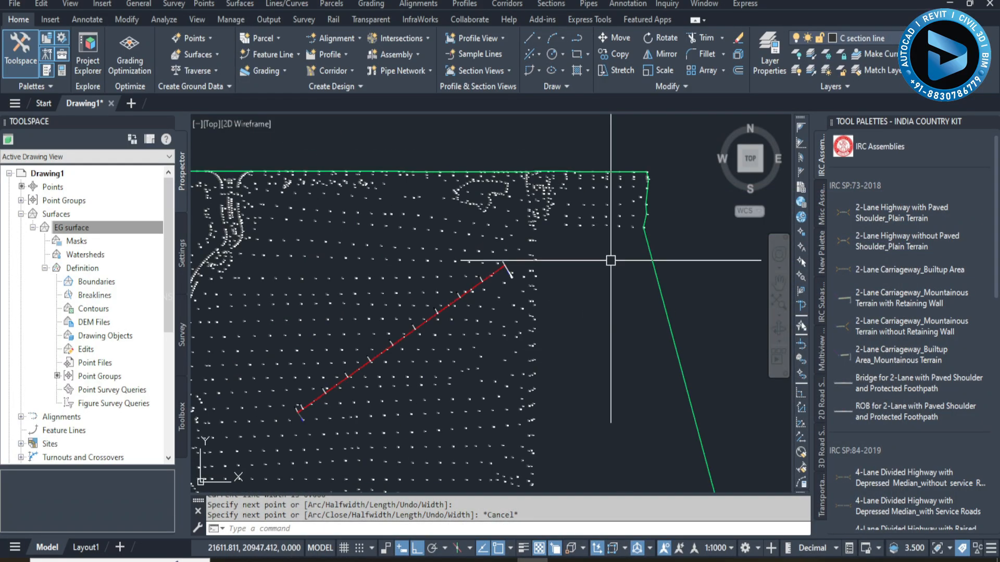
Draw a 200 by 200 rectangle among the survey points in the northwest part of the EG surface
{"action": "scroll", "coordinate": [480, 312], "scroll_direction": "down", "scroll_amount": 3}
{"action": "scroll", "coordinate": [352, 125], "scroll_direction": "up", "scroll_amount": 4}
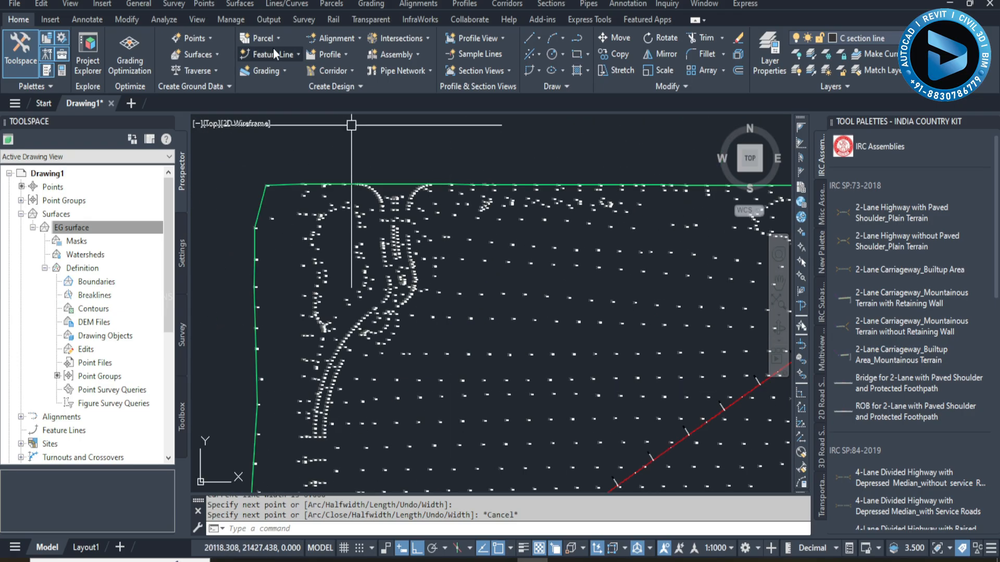
{"action": "key", "text": "Escape"}
{"action": "key", "text": "Escape"}
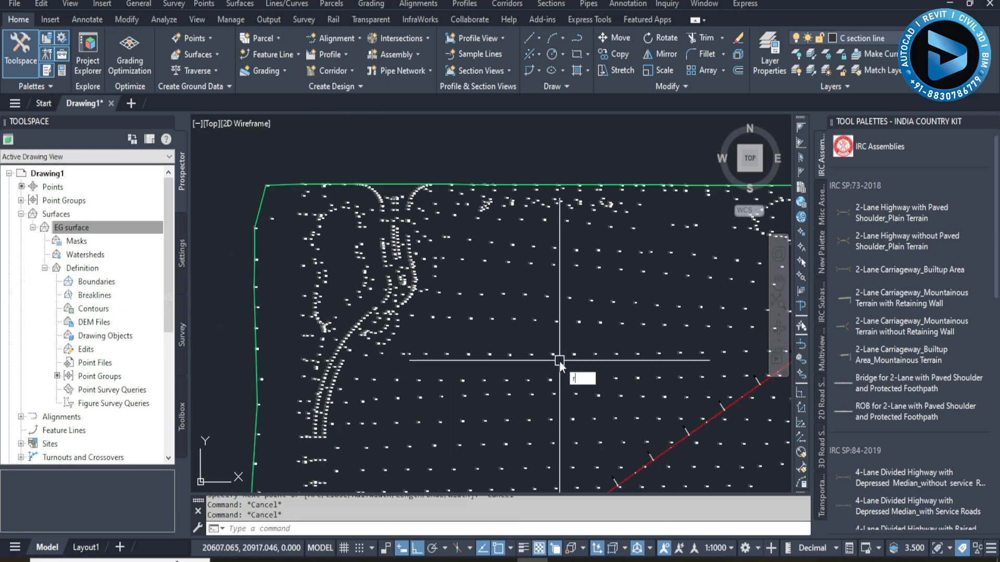
{"action": "type", "text": "rec"}
{"action": "key", "text": "Return"}
{"action": "scroll", "coordinate": [604, 372], "scroll_direction": "up", "scroll_amount": 4}
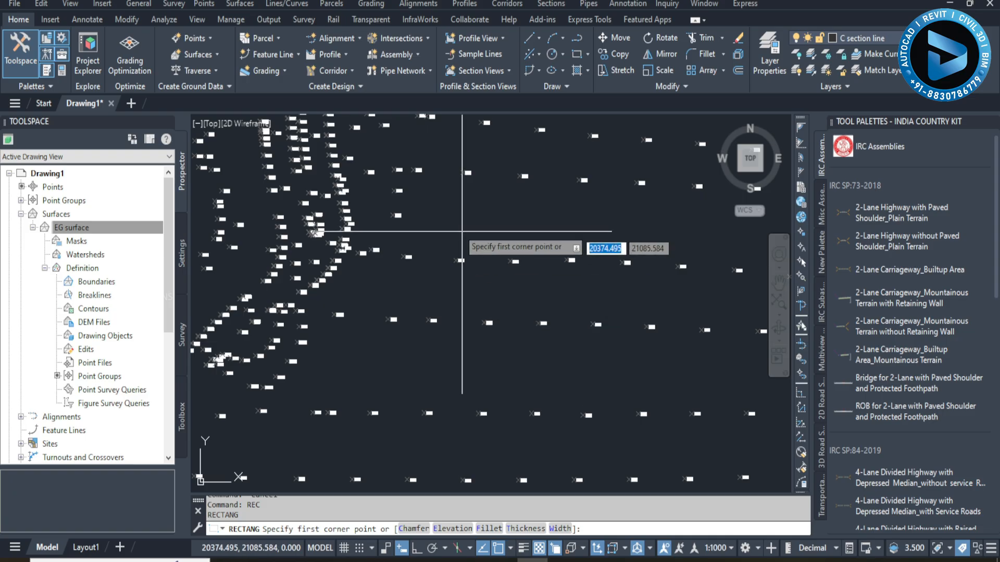
{"action": "left_click", "coordinate": [457, 228]}
{"action": "middle_click_drag", "start_coordinate": [709, 403], "coordinate": [589, 392]}
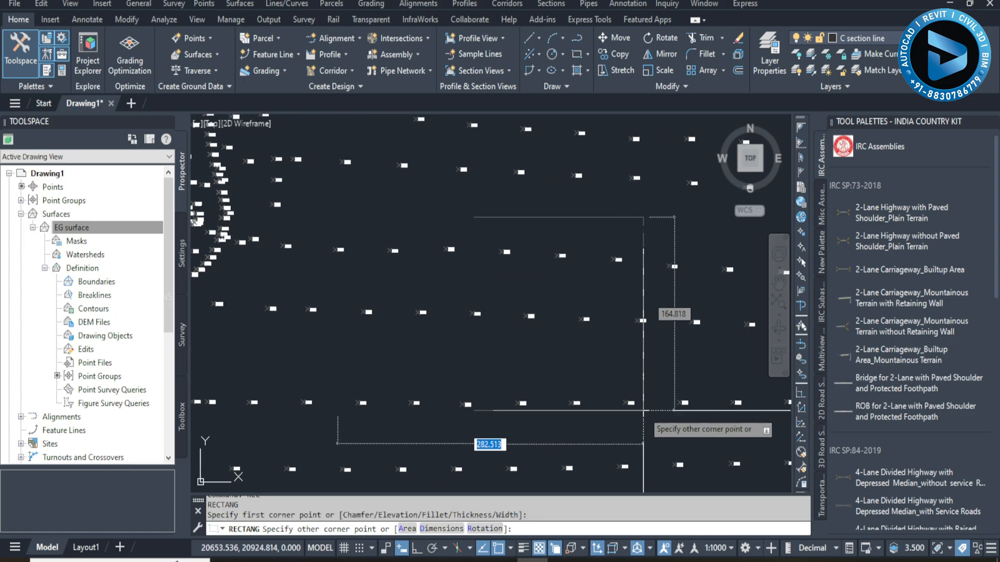
{"action": "type", "text": "200"}
{"action": "key", "text": "Tab"}
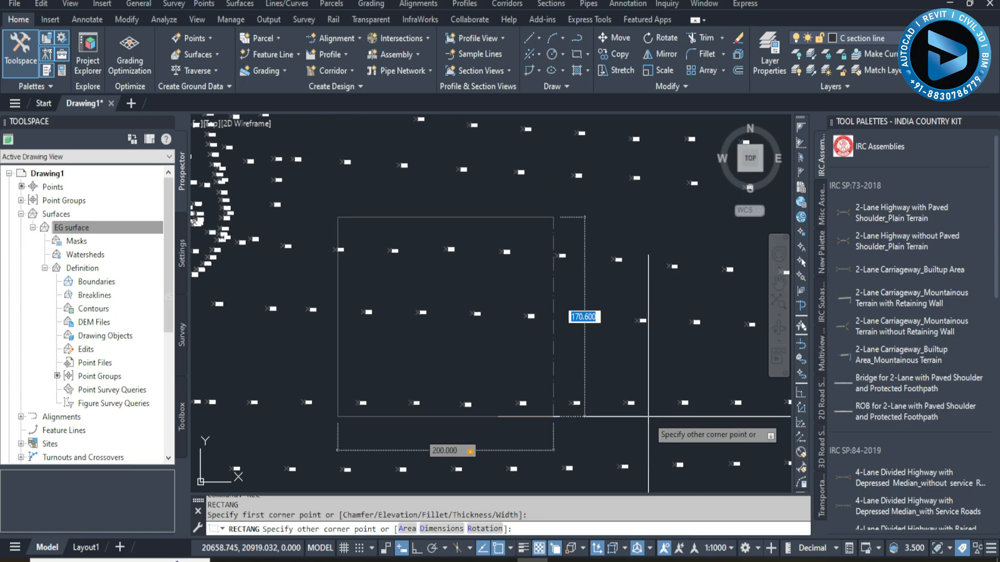
{"action": "type", "text": "200"}
{"action": "key", "text": "Return"}
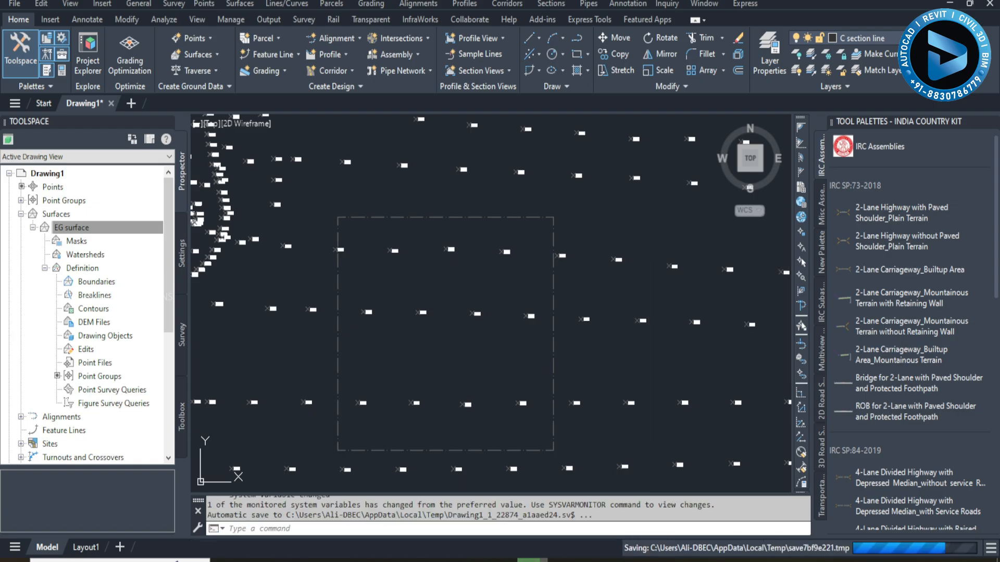
{"action": "key", "text": "Escape"}
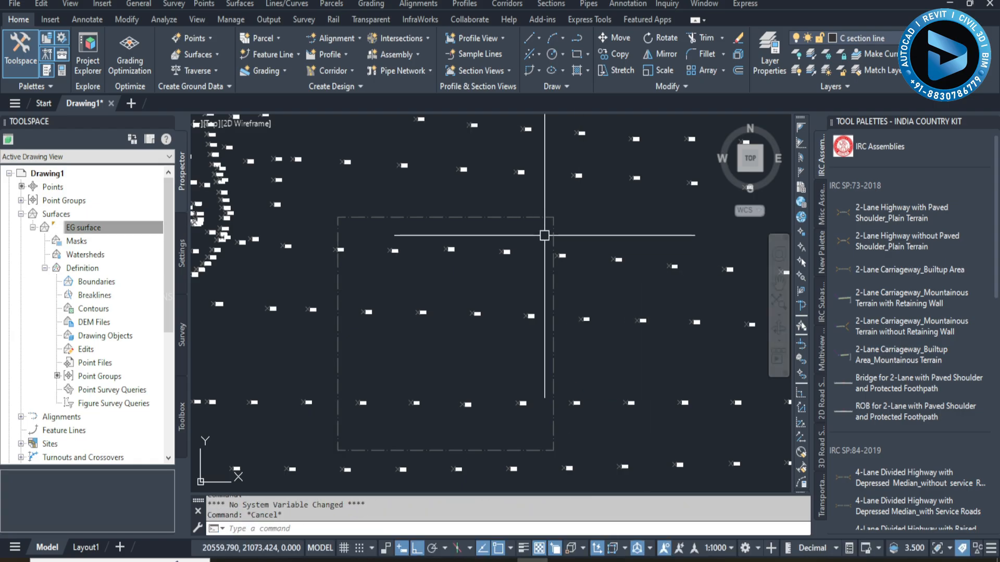
Convert the 200 by 200 rectangle into a feature line in Site 1 on layer C-TOPO-FEAT, erasing the existing entity
{"action": "left_click", "coordinate": [275, 57]}
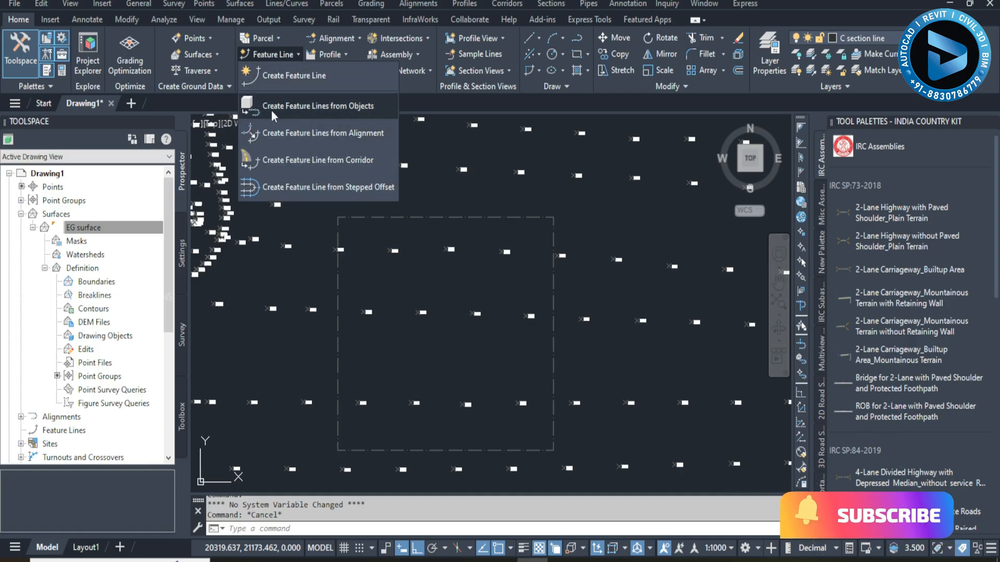
{"action": "left_click", "coordinate": [341, 107]}
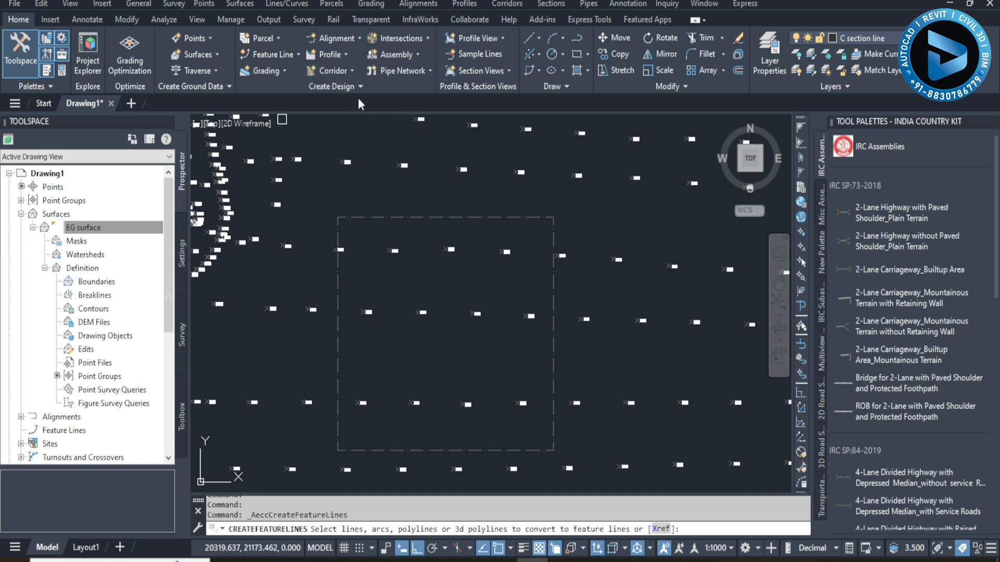
{"action": "left_click", "coordinate": [549, 228]}
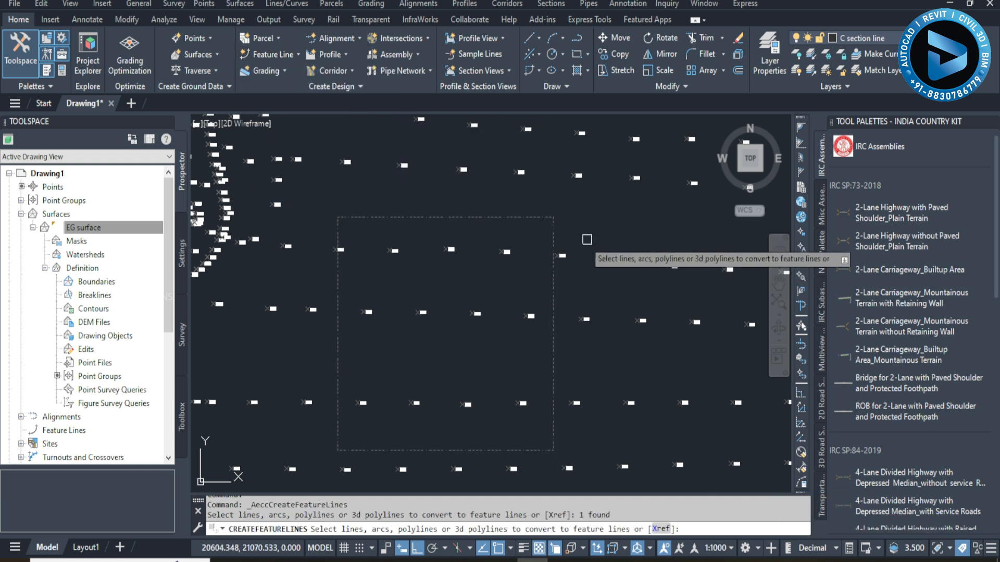
{"action": "key", "text": "Return"}
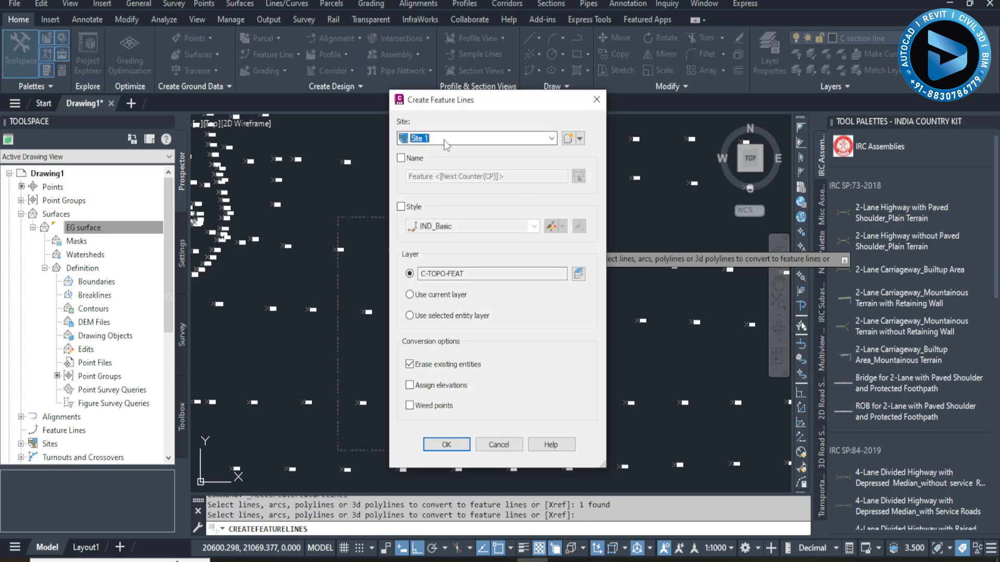
{"action": "left_click", "coordinate": [446, 444]}
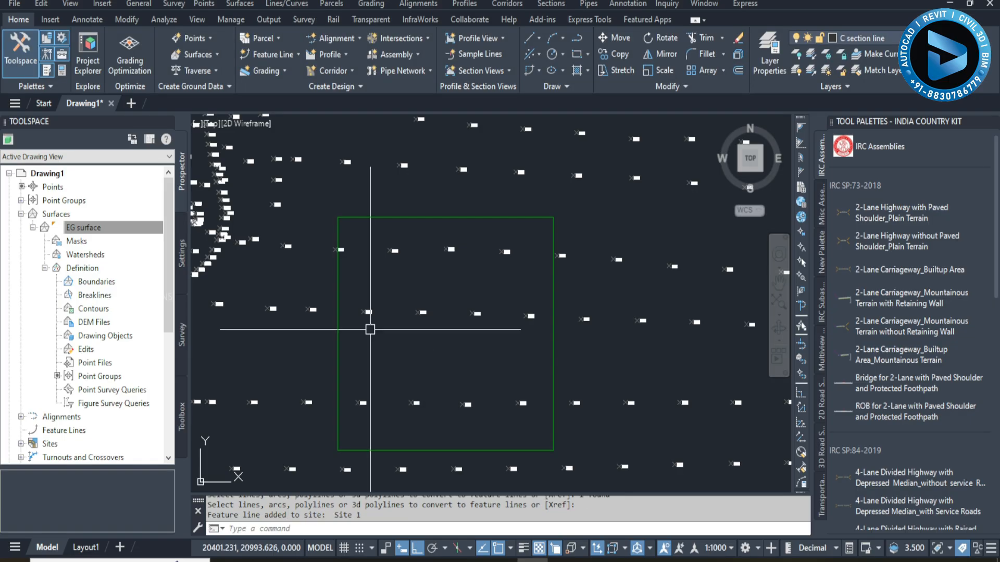
{"action": "key", "text": "Escape"}
{"action": "key", "text": "Escape"}
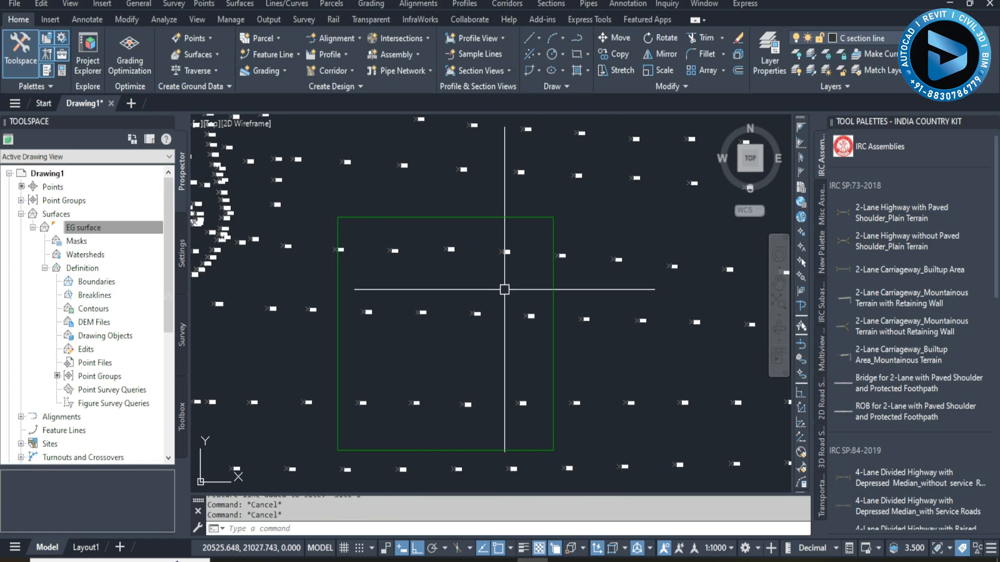
Open the square feature line in the Elevation Editor and set the elevations at stations 0 and 200 to 100 m
{"action": "mouse_move", "coordinate": [504, 290]}
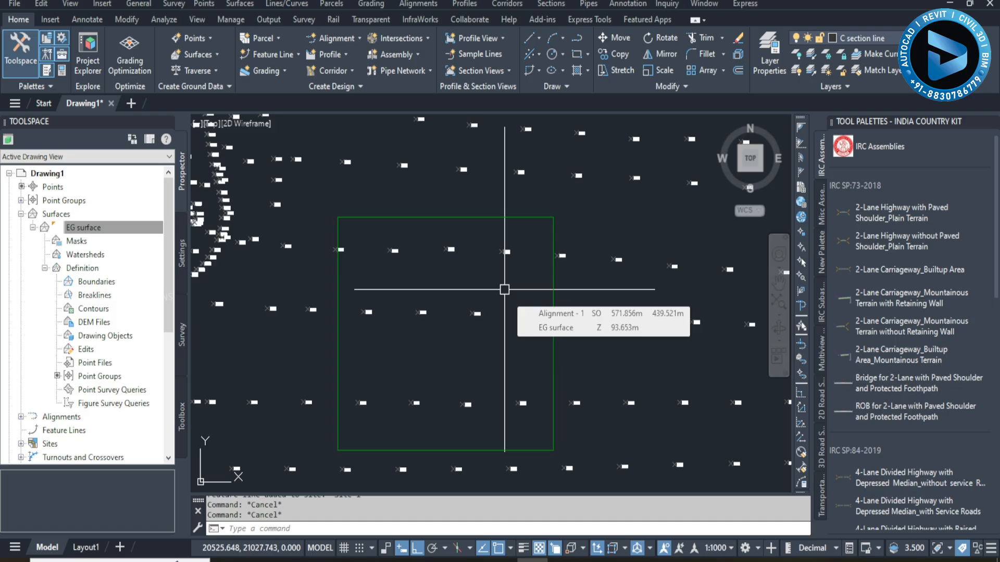
{"action": "left_click", "coordinate": [541, 220]}
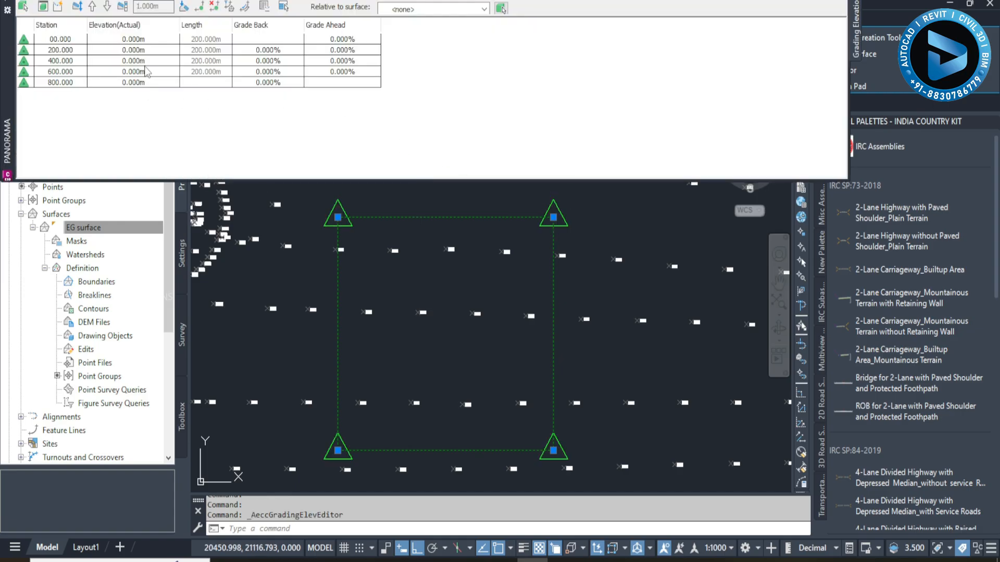
{"action": "left_click", "coordinate": [151, 42]}
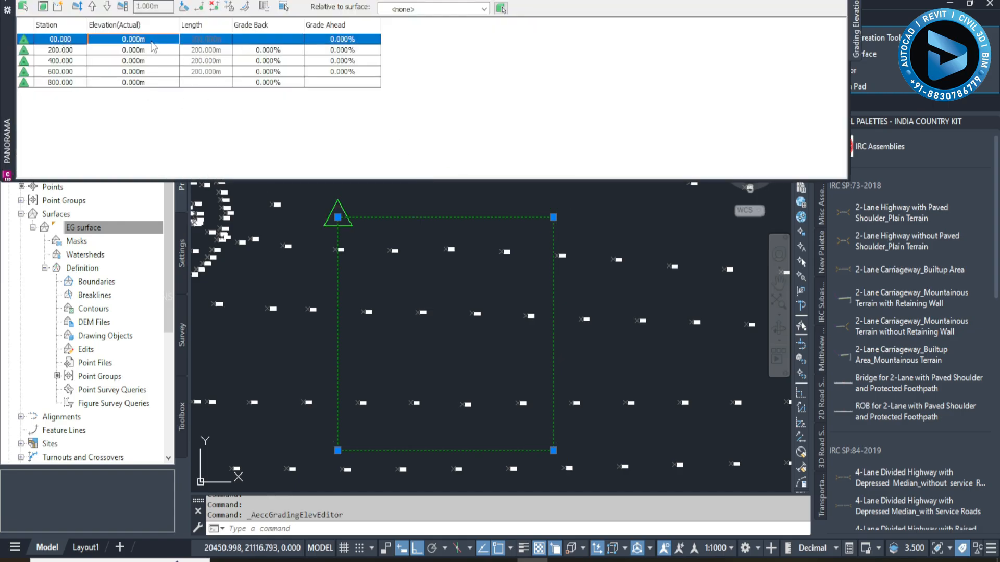
{"action": "left_click", "coordinate": [153, 40]}
{"action": "type", "text": "100"}
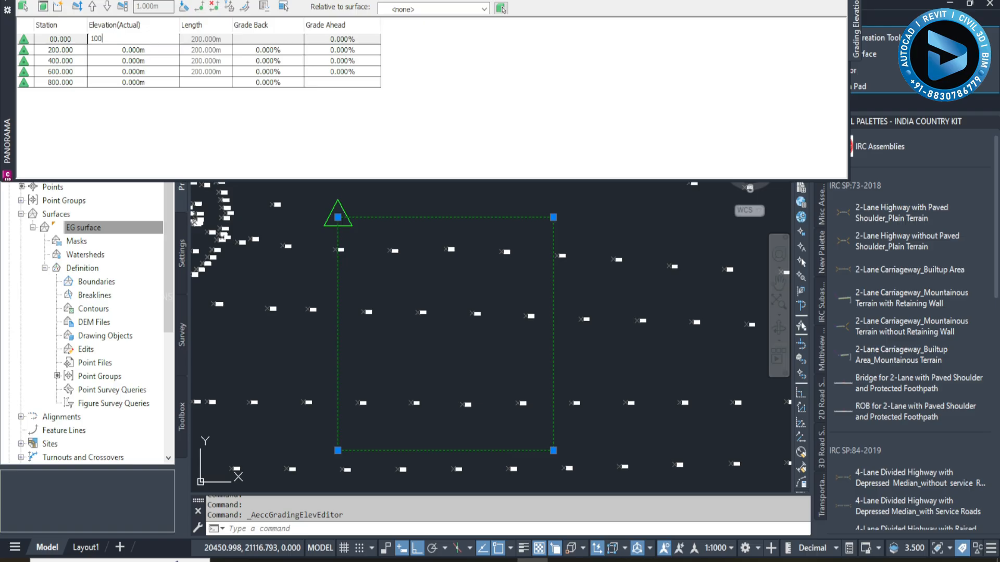
{"action": "left_click", "coordinate": [160, 50]}
{"action": "type", "text": "100"}
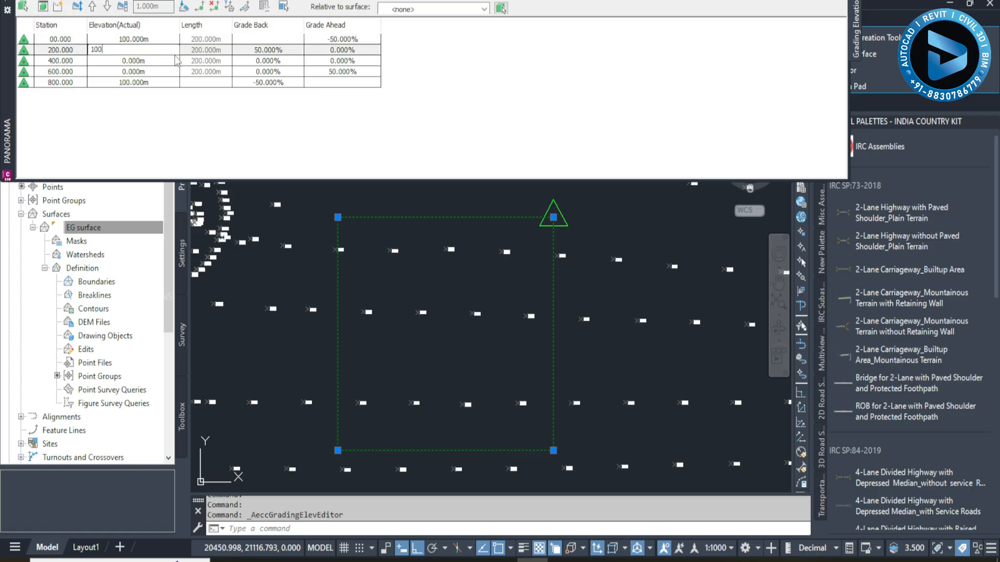
Set the feature line elevations at stations 600 and 800 to 100 m
{"action": "left_click", "coordinate": [167, 61]}
{"action": "type", "text": "100"}
{"action": "left_click", "coordinate": [159, 71]}
{"action": "type", "text": "14"}
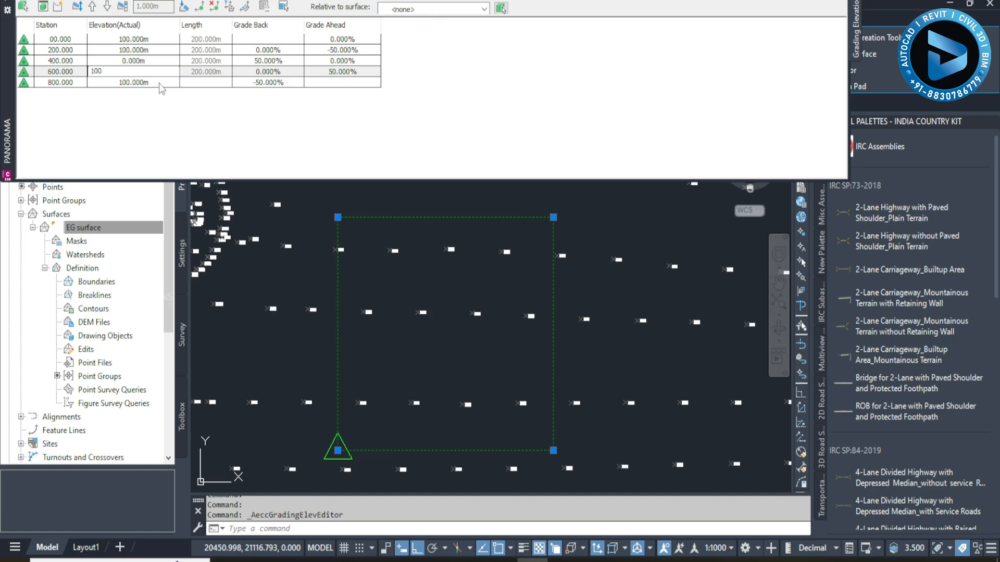
{"action": "left_click", "coordinate": [159, 82]}
{"action": "type", "text": "100"}
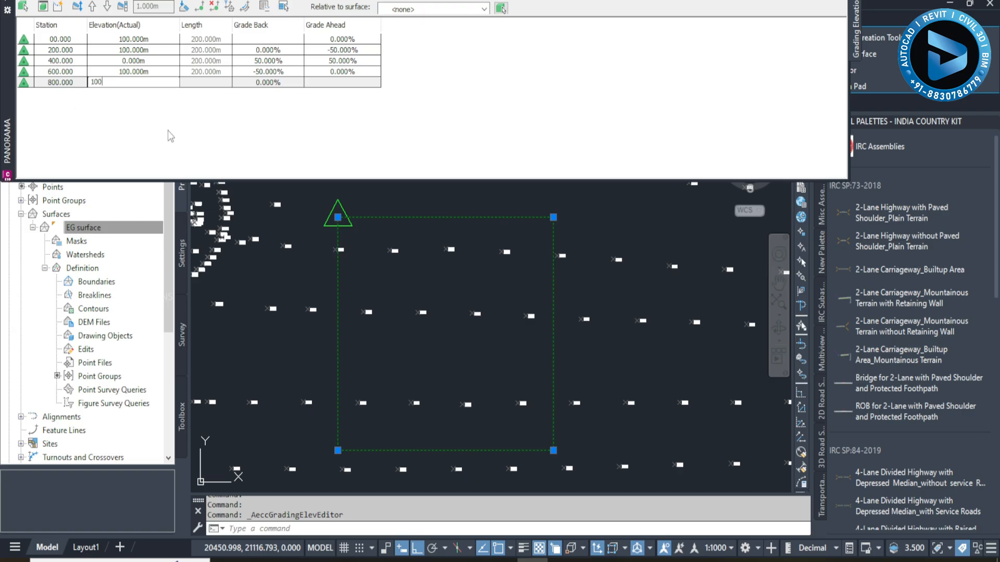
{"action": "left_click", "coordinate": [140, 82]}
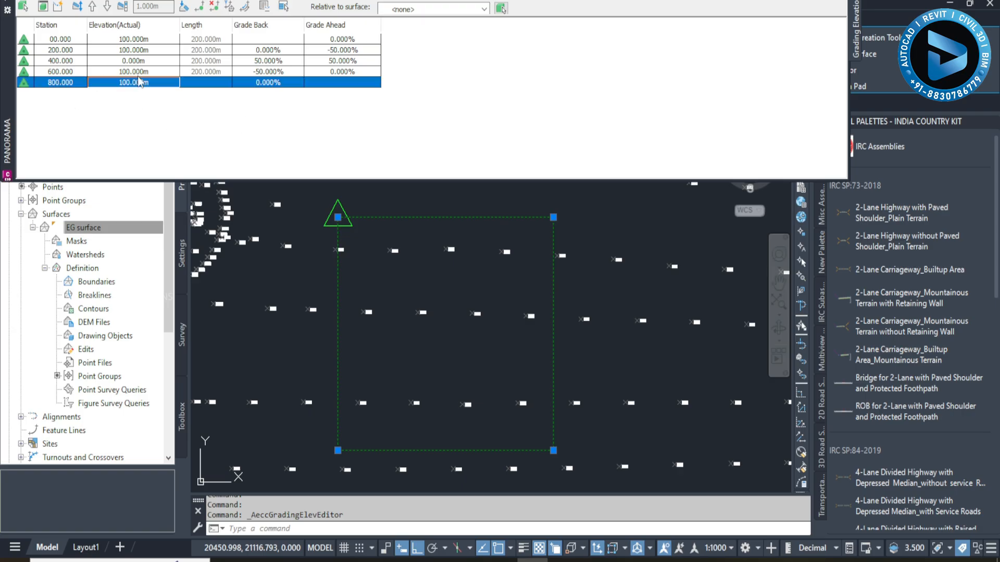
Set the feature line elevation at station 400 to 100 m, then close the elevation editor and deselect the feature line
{"action": "left_click", "coordinate": [145, 63]}
{"action": "left_click", "coordinate": [144, 63]}
{"action": "type", "text": "100"}
{"action": "key", "text": "Return"}
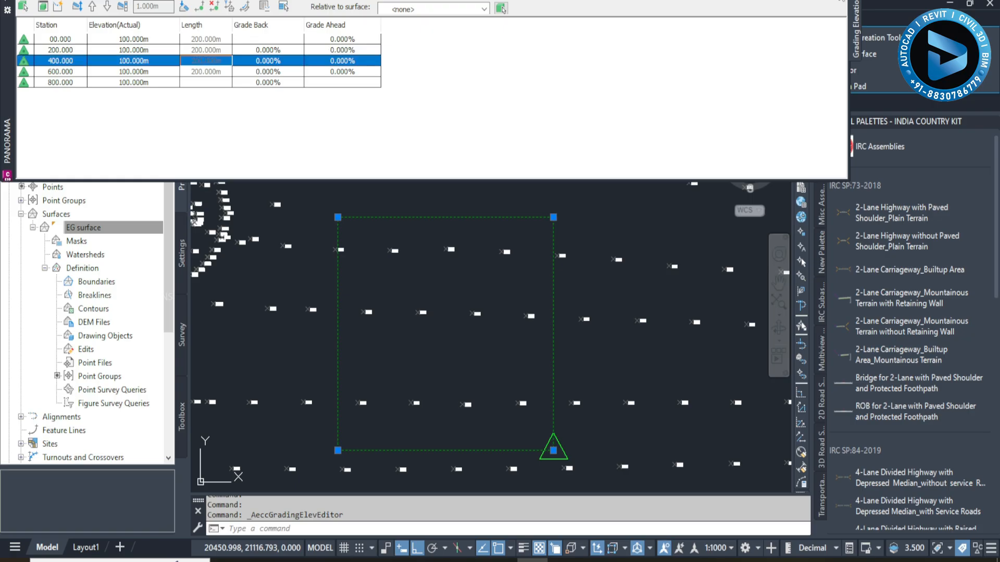
{"action": "left_click", "coordinate": [502, 9]}
{"action": "key", "text": "Escape"}
{"action": "key", "text": "Escape"}
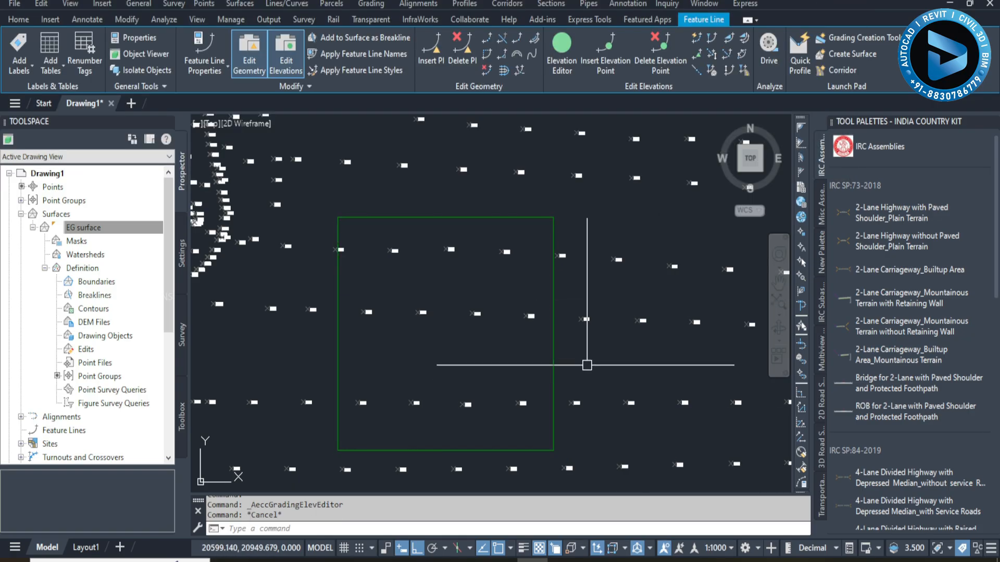
Switch to the syllabus PDF and read the Day 12 and Day 13 topics on grading objects and grading groups
{"action": "scroll", "coordinate": [466, 265], "scroll_direction": "down", "scroll_amount": 5}
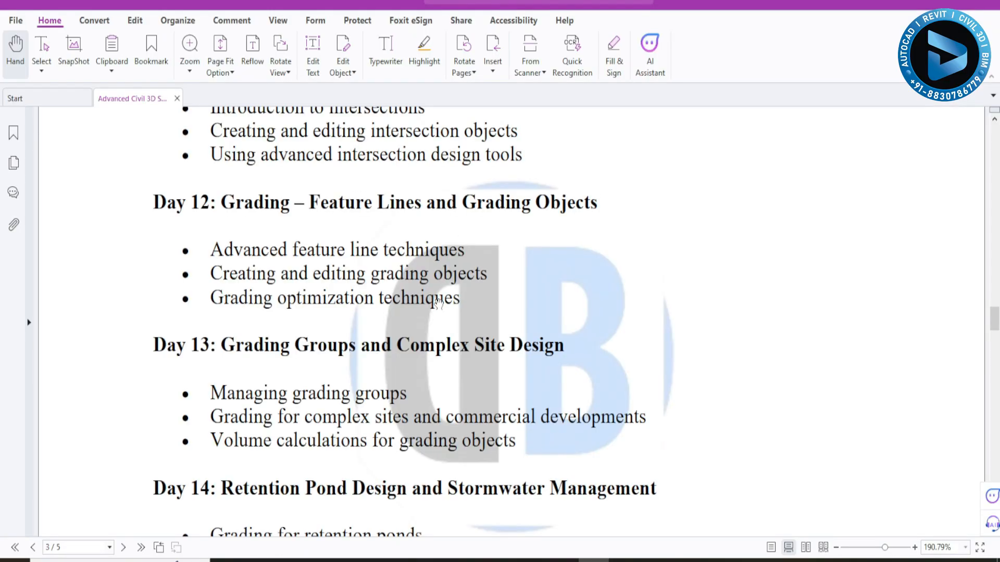
{"action": "scroll", "coordinate": [438, 303], "scroll_direction": "down", "scroll_amount": 1}
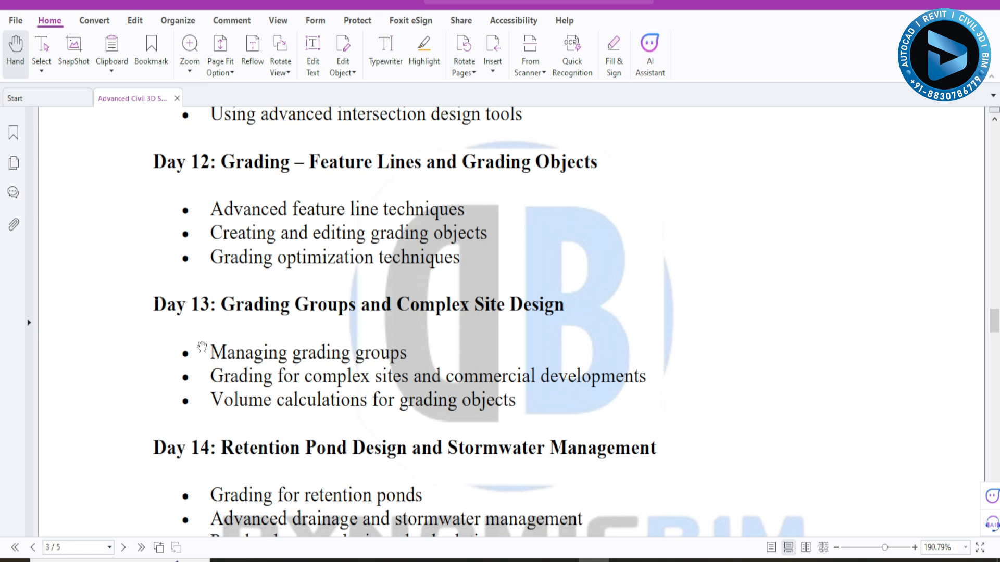
{"action": "scroll", "coordinate": [365, 299], "scroll_direction": "down", "scroll_amount": 2}
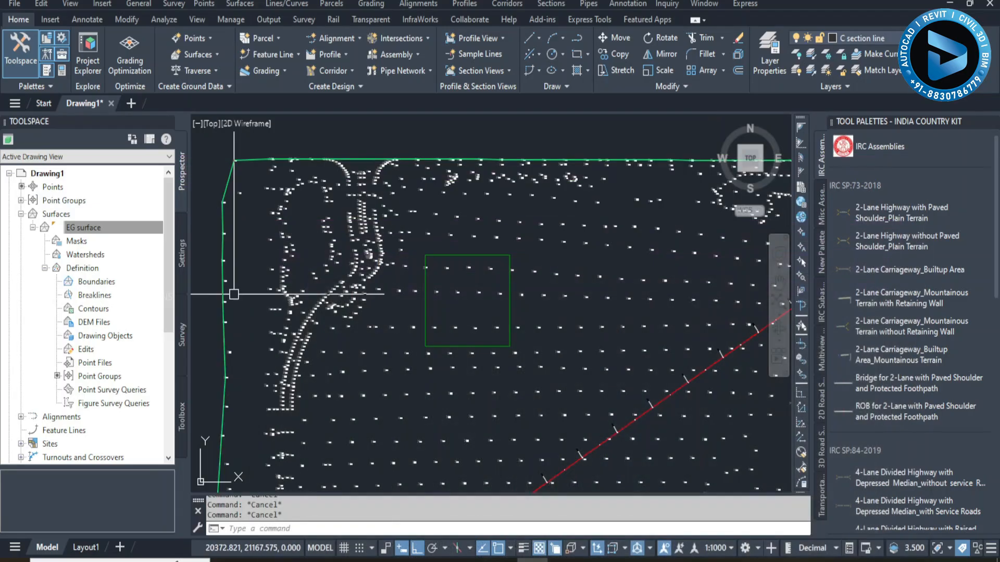
Switch to Civil 3D and expand Site 1 in the Prospector tree to view its Grading Groups node
{"action": "left_click", "coordinate": [21, 215]}
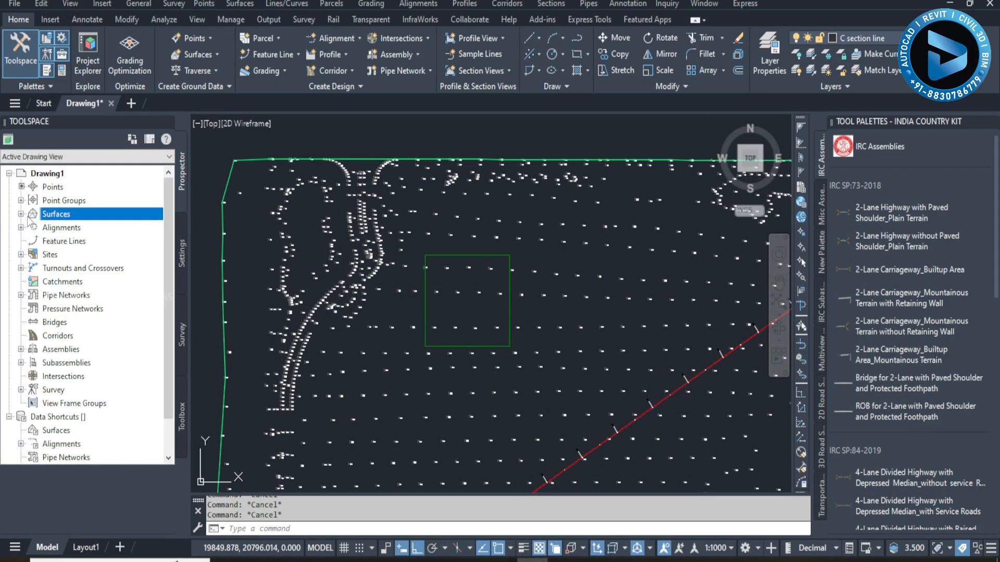
{"action": "left_click", "coordinate": [20, 255]}
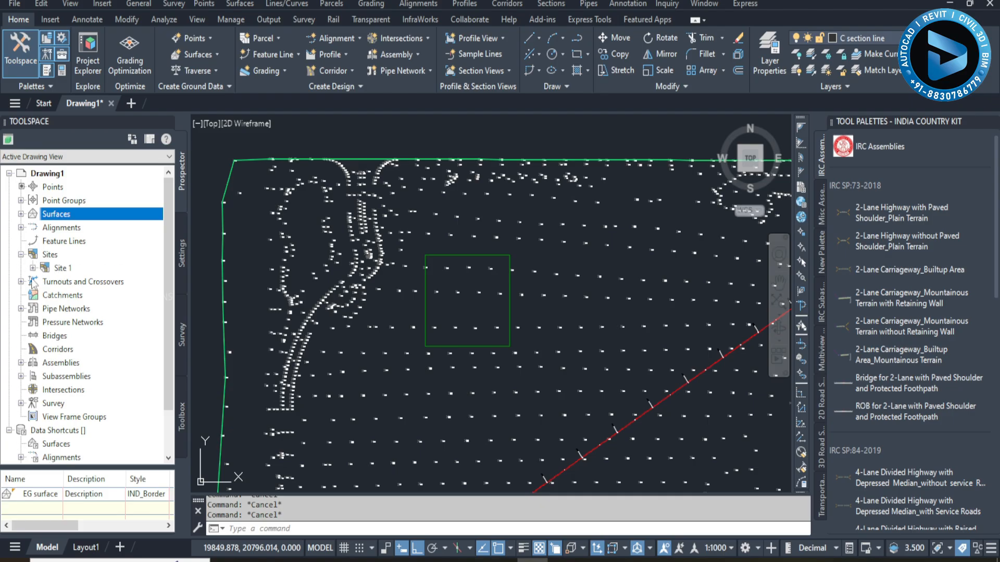
{"action": "left_click", "coordinate": [33, 268]}
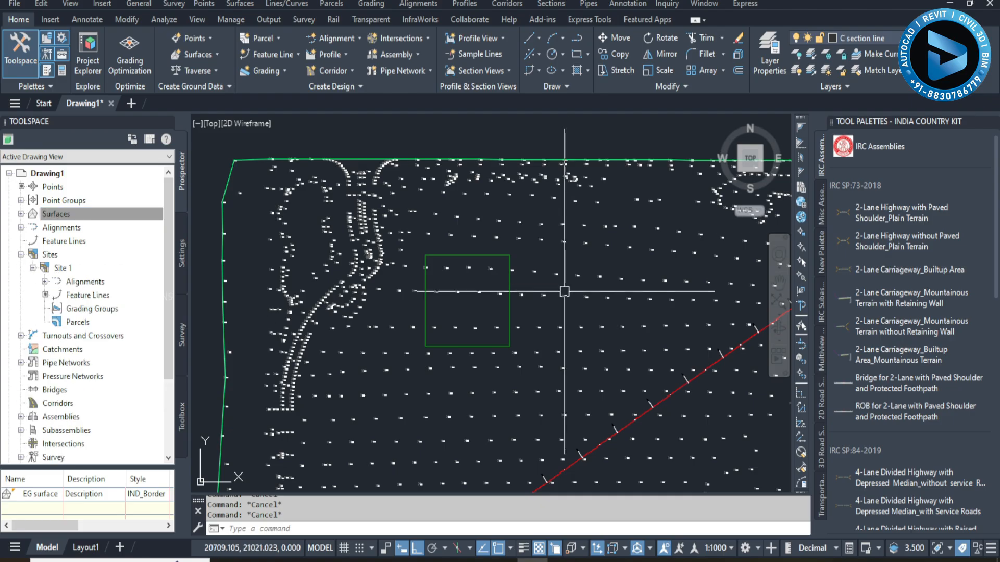
{"action": "scroll", "coordinate": [486, 292], "scroll_direction": "down", "scroll_amount": 6}
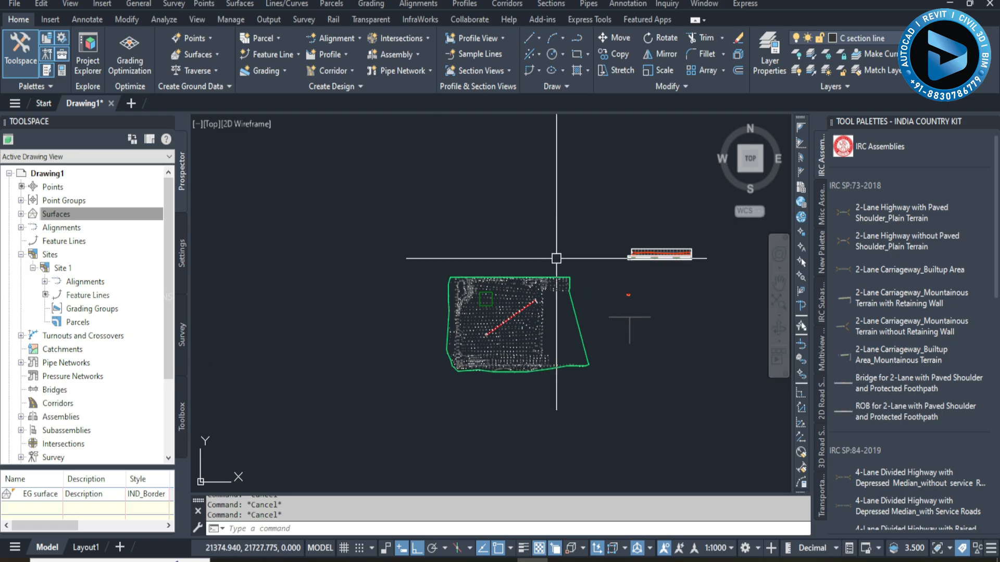
{"action": "right_click", "coordinate": [97, 311]}
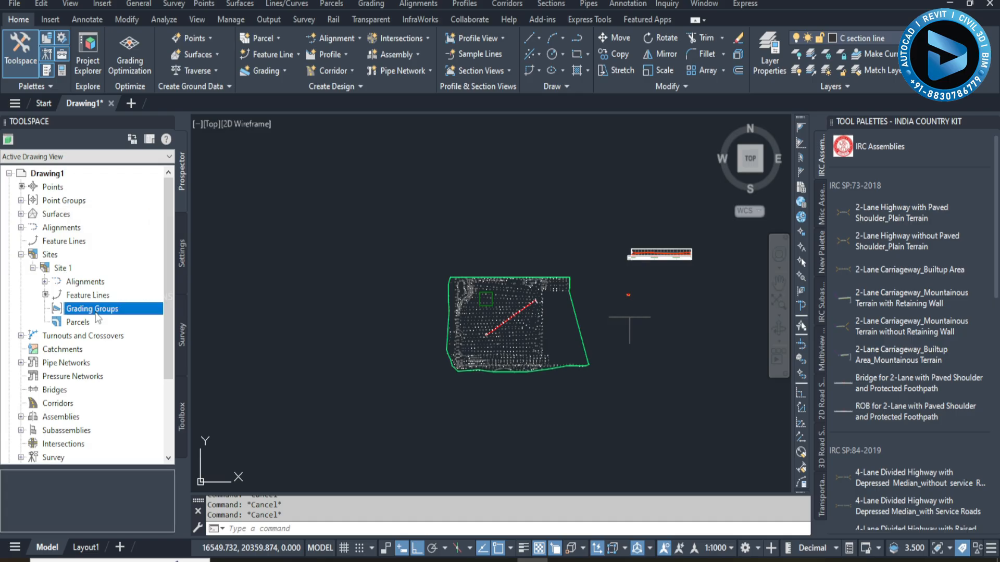
{"action": "left_click", "coordinate": [343, 291]}
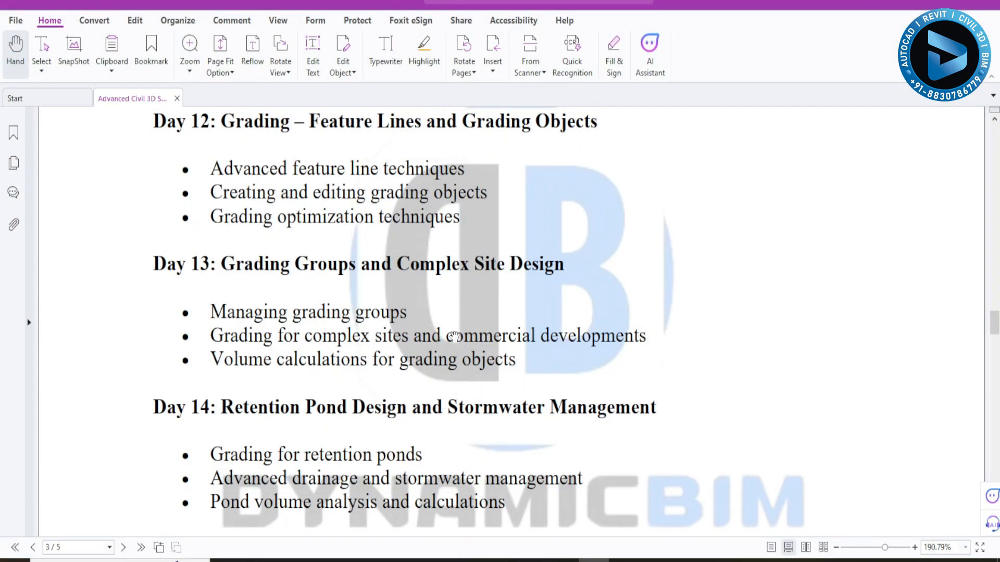
Read the Day 13 and Day 14 topics in the syllabus PDF, then show the volume and material analysis tools in Civil 3D
{"action": "scroll", "coordinate": [479, 319], "scroll_direction": "down", "scroll_amount": 3}
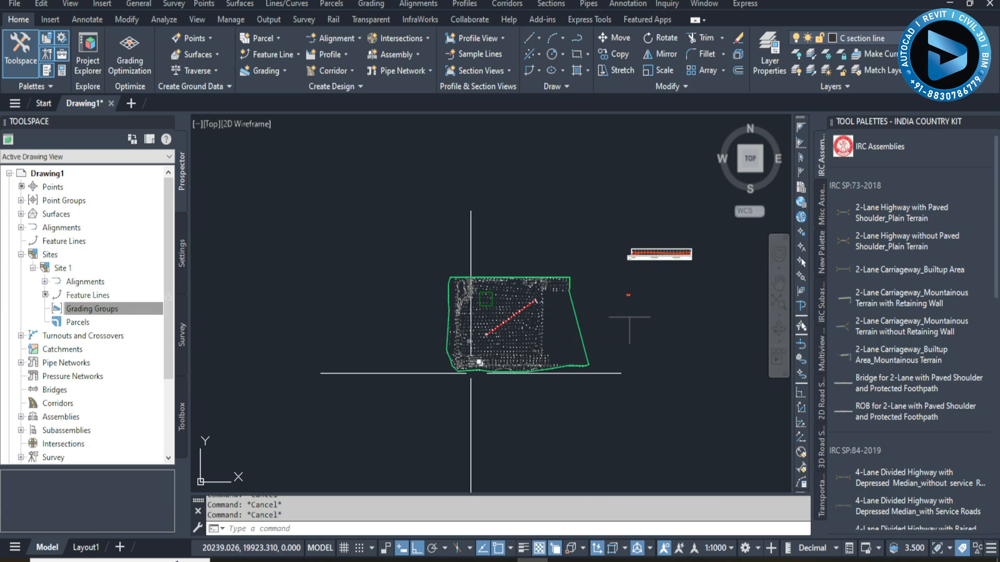
{"action": "middle_click_drag", "start_coordinate": [595, 326], "coordinate": [478, 330]}
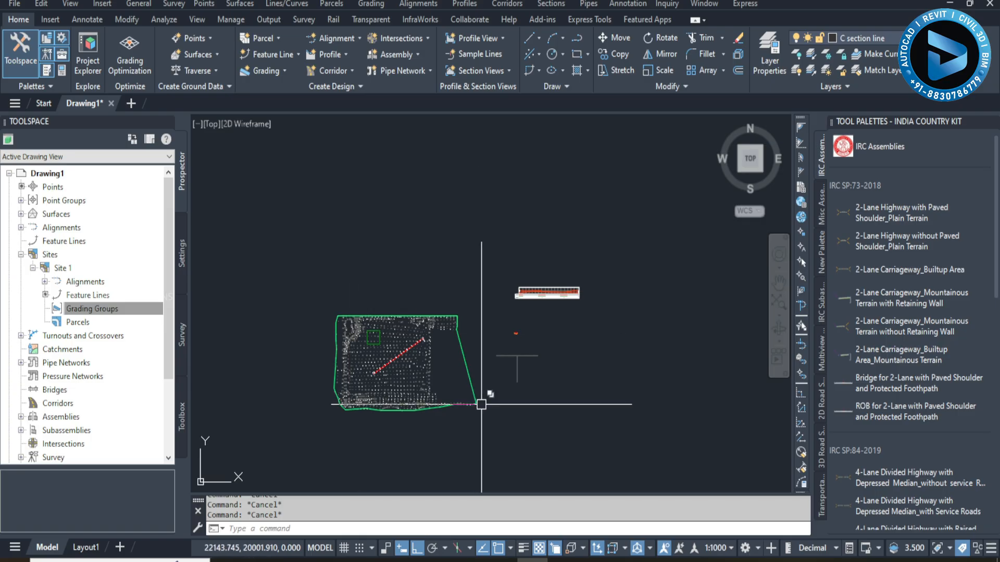
{"action": "middle_click_drag", "start_coordinate": [480, 404], "coordinate": [596, 356]}
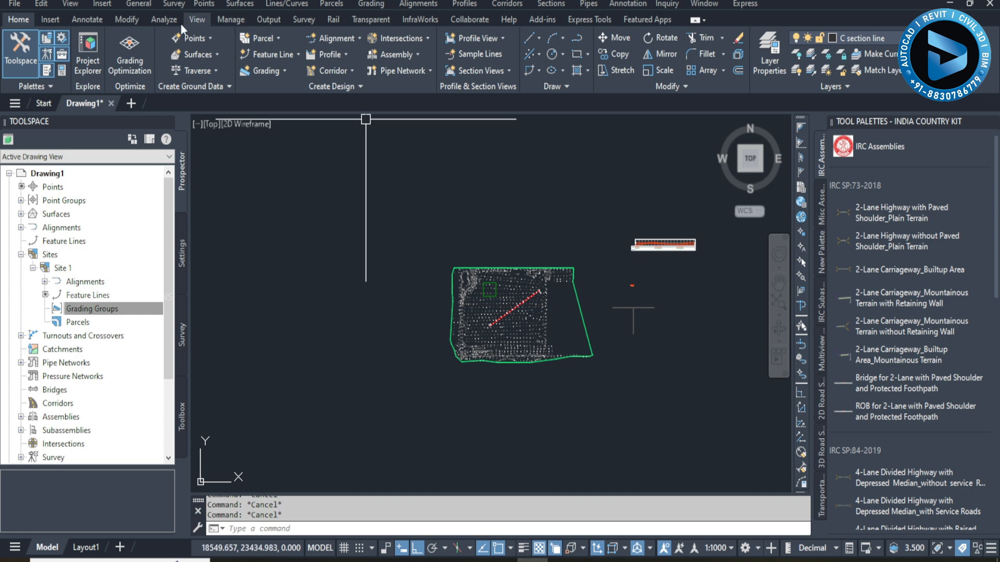
{"action": "left_click", "coordinate": [165, 20]}
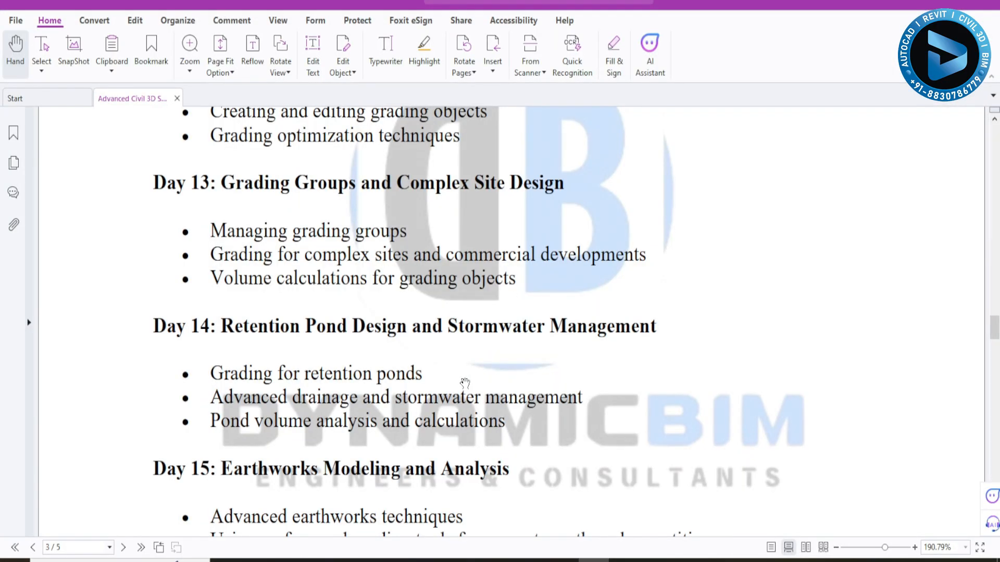
Switch to the syllabus PDF and read the topics from Day 14 through Week 4 on ponds, earthworks and pipe networks
{"action": "scroll", "coordinate": [468, 369], "scroll_direction": "down", "scroll_amount": 3}
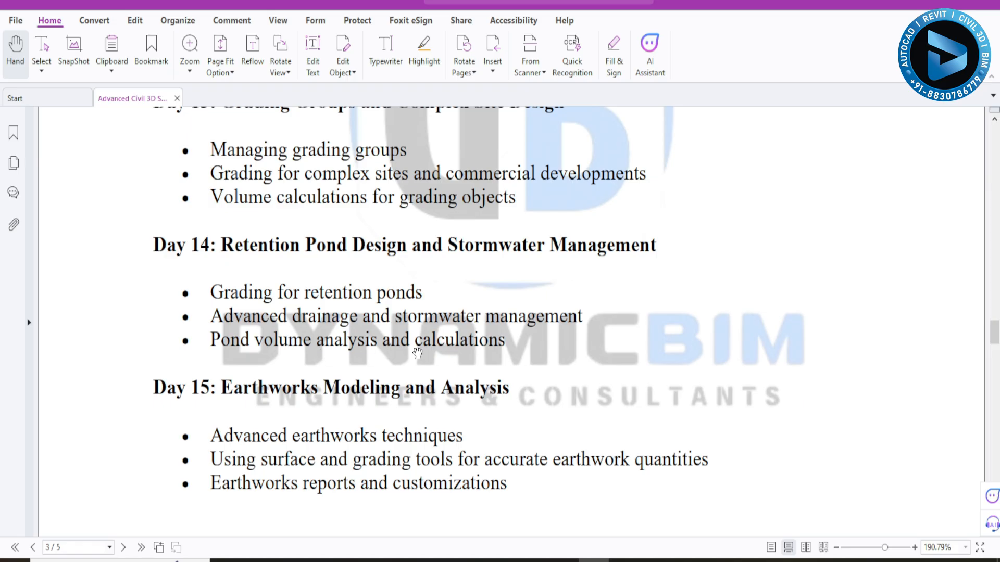
{"action": "scroll", "coordinate": [707, 298], "scroll_direction": "down", "scroll_amount": 2}
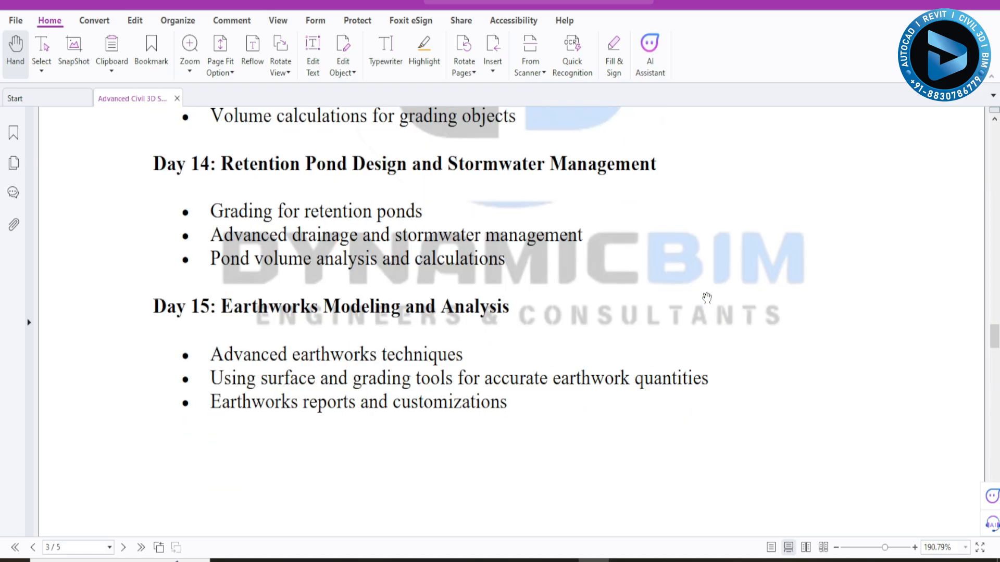
{"action": "scroll", "coordinate": [707, 298], "scroll_direction": "down", "scroll_amount": 1}
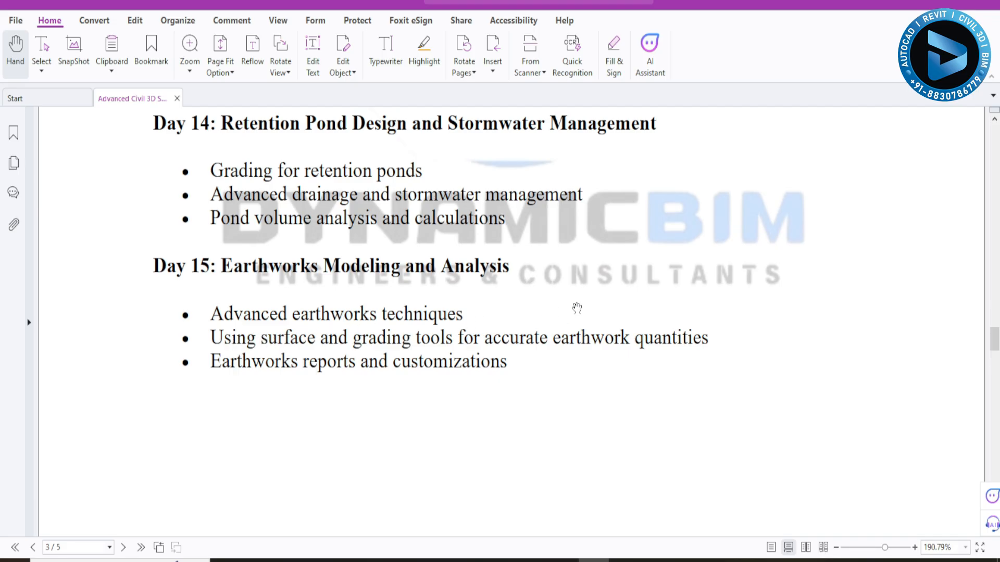
{"action": "scroll", "coordinate": [442, 336], "scroll_direction": "down", "scroll_amount": 1}
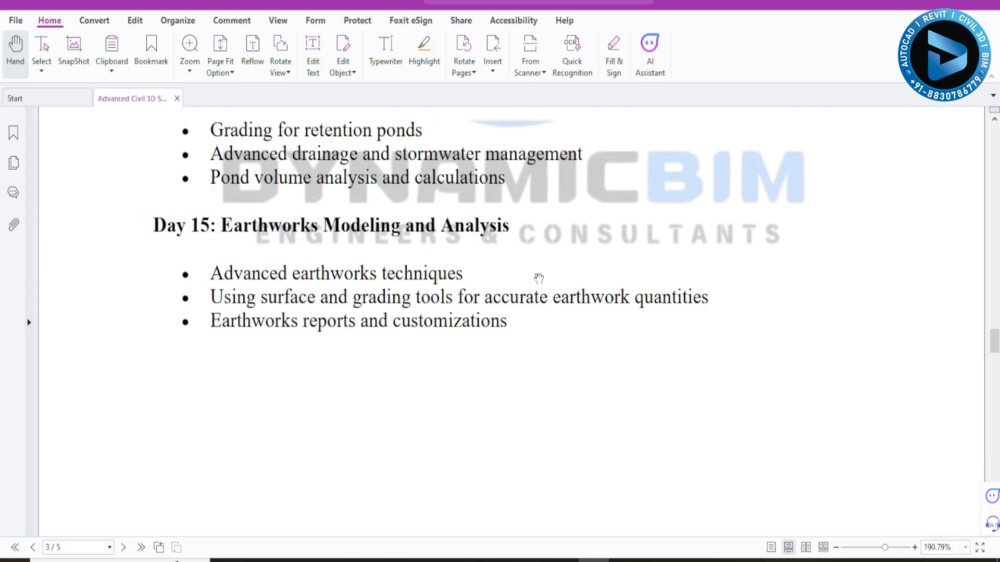
{"action": "scroll", "coordinate": [576, 281], "scroll_direction": "down", "scroll_amount": 2}
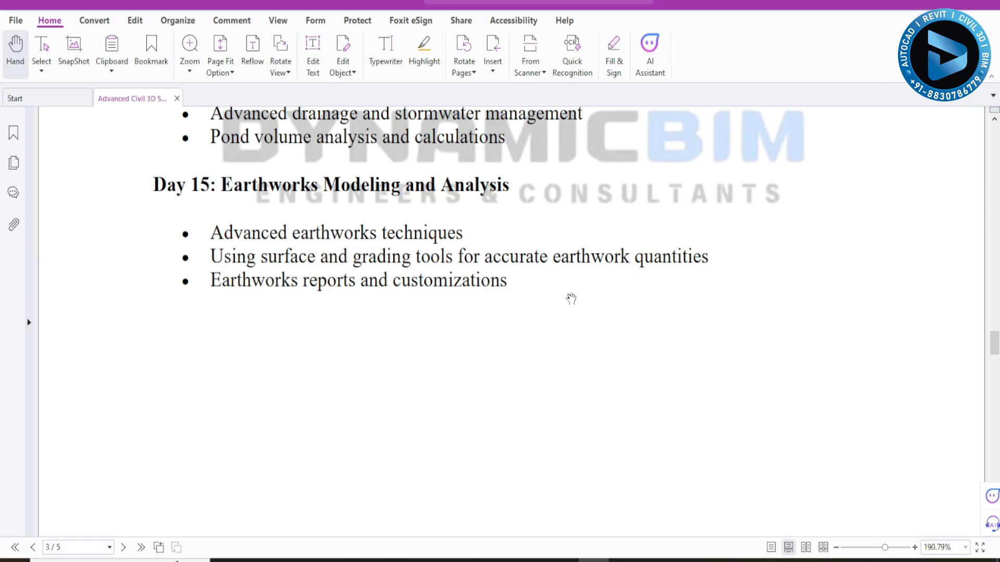
{"action": "scroll", "coordinate": [571, 299], "scroll_direction": "down", "scroll_amount": 15}
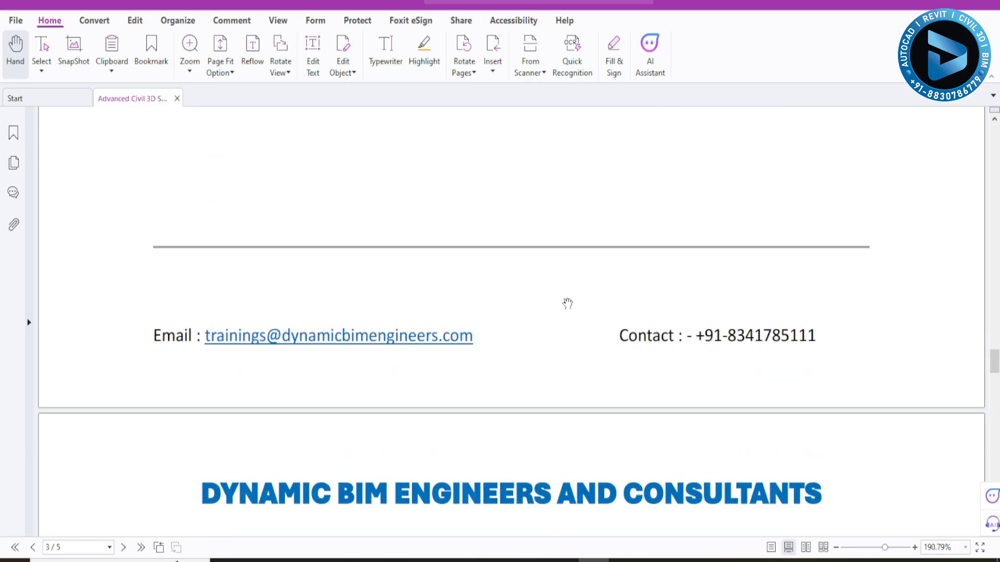
{"action": "scroll", "coordinate": [567, 308], "scroll_direction": "down", "scroll_amount": 2}
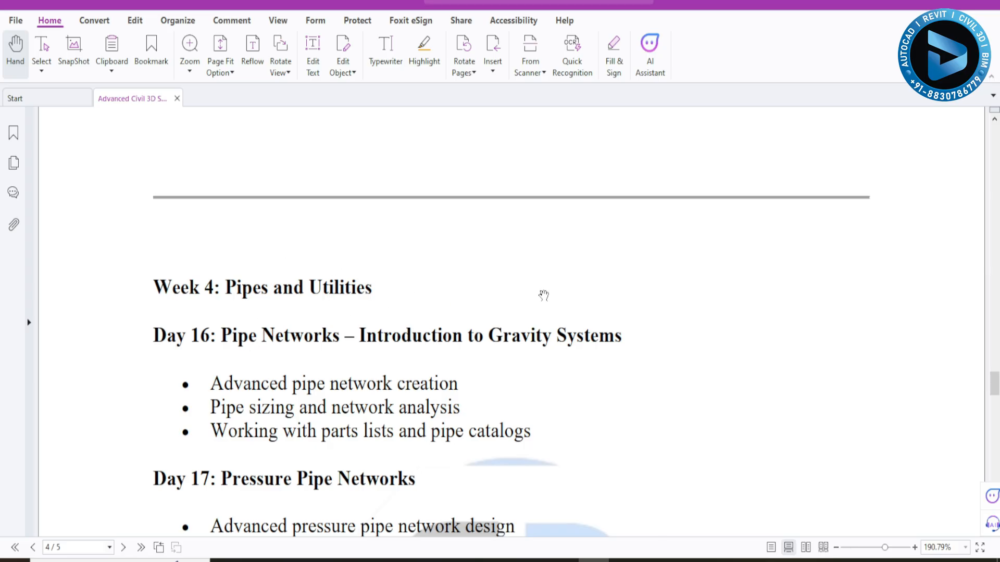
{"action": "scroll", "coordinate": [543, 296], "scroll_direction": "down", "scroll_amount": 2}
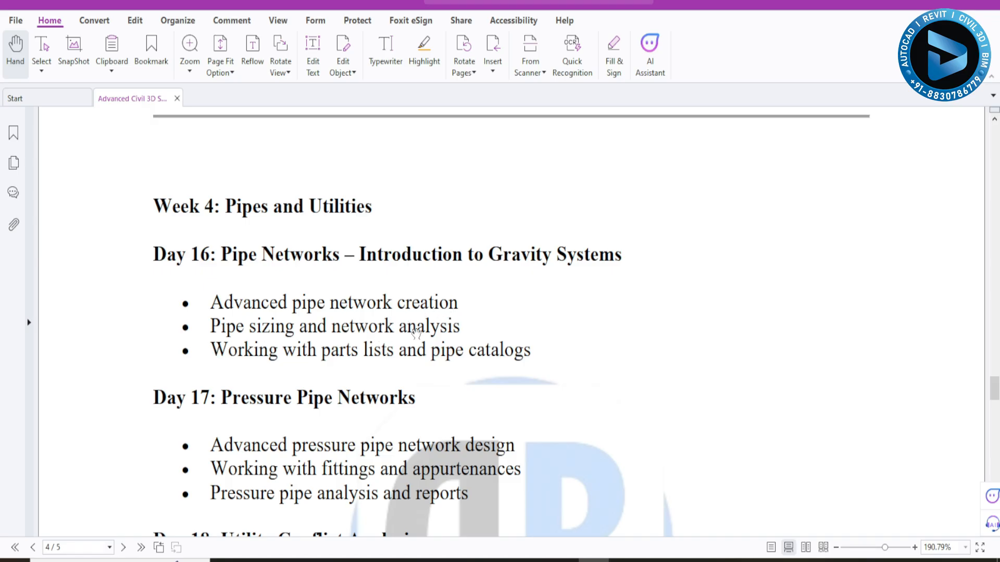
{"action": "scroll", "coordinate": [391, 388], "scroll_direction": "down", "scroll_amount": 2}
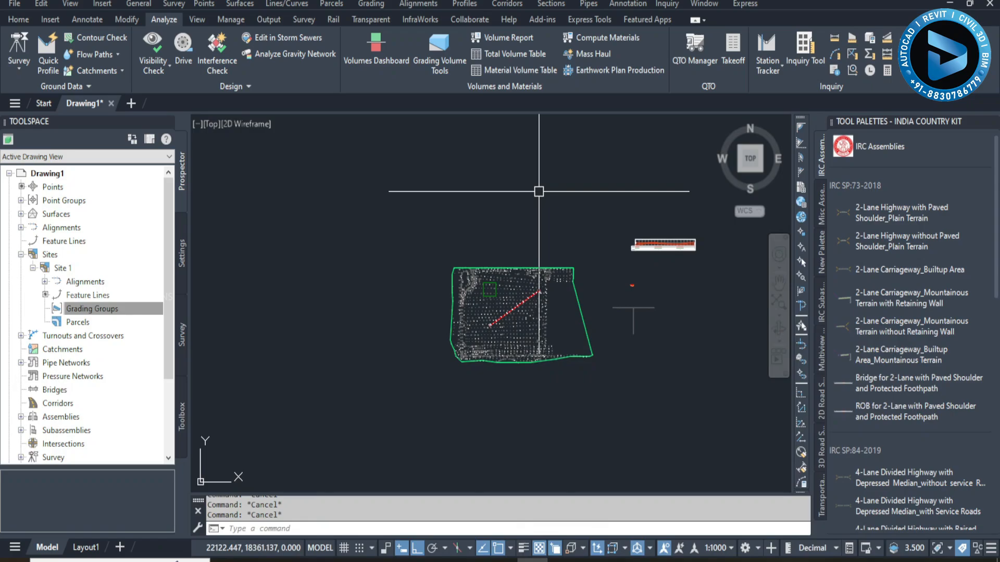
Switch to Civil 3D, create a pipe network named "Network - 1" with the Standard parts list without placing structures, and collapse the Sites node
{"action": "key", "text": "alt+Tab"}
{"action": "left_click", "coordinate": [18, 20]}
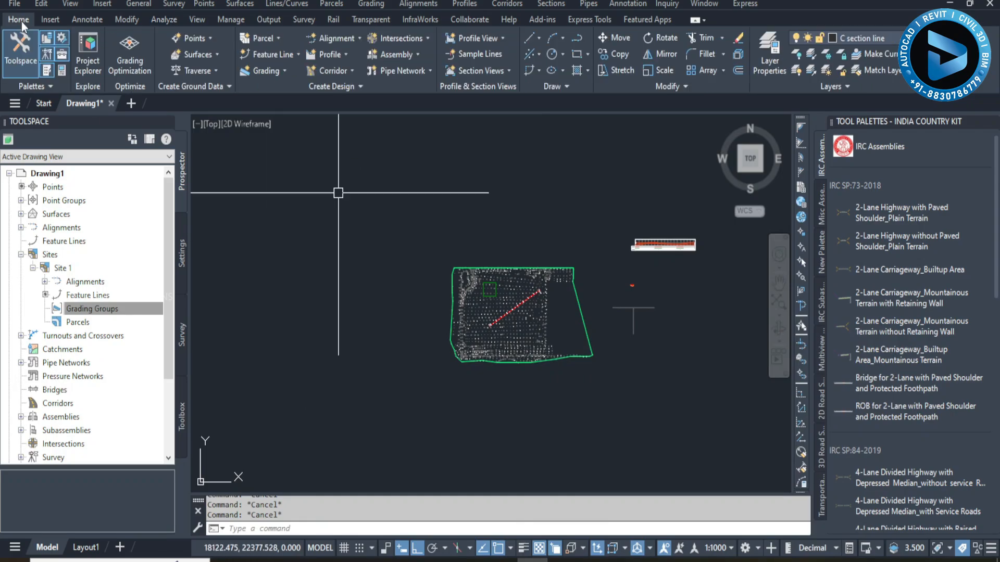
{"action": "left_click", "coordinate": [405, 73]}
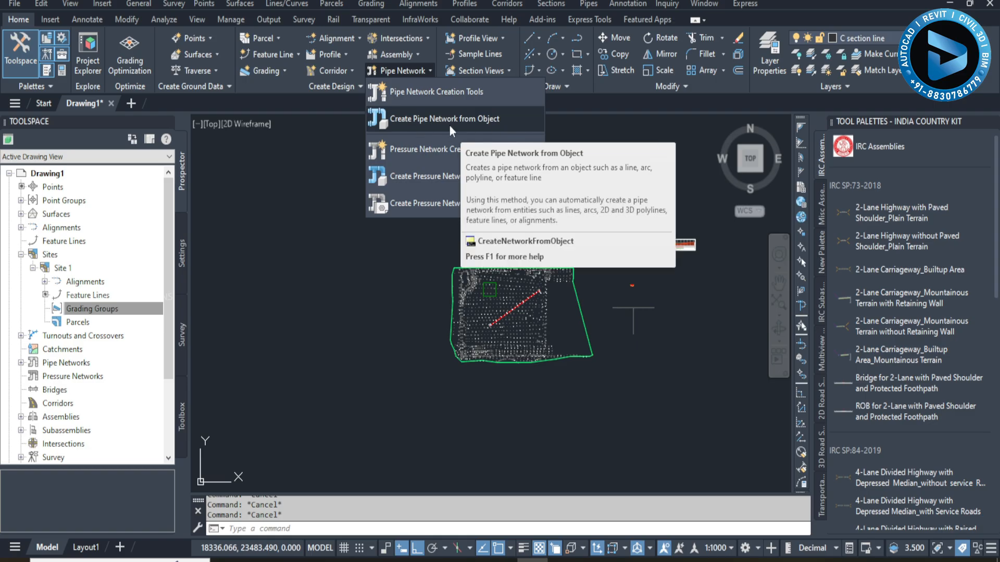
{"action": "left_click", "coordinate": [463, 91]}
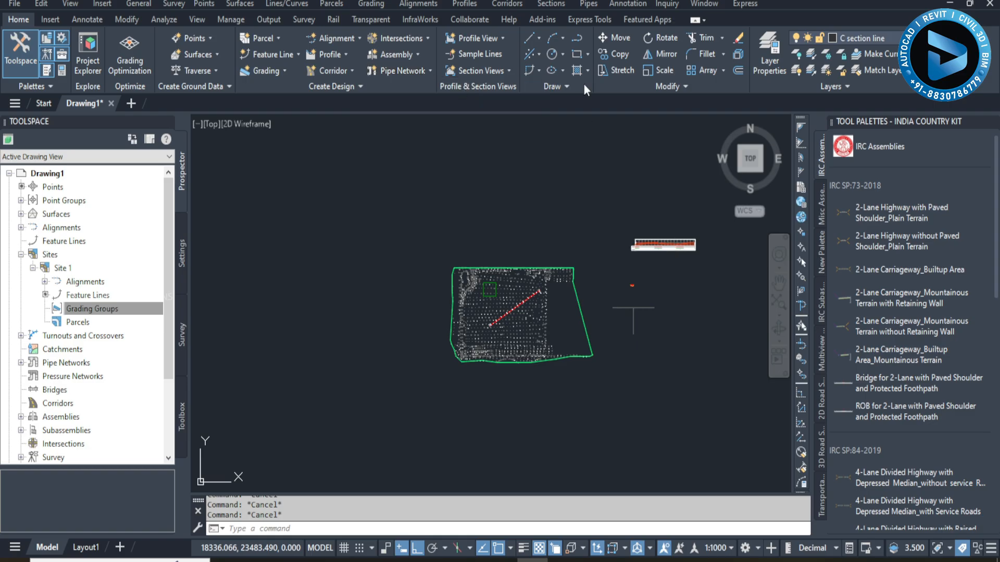
{"action": "left_click_drag", "start_coordinate": [527, 159], "coordinate": [459, 160]}
{"action": "type", "text": "1"}
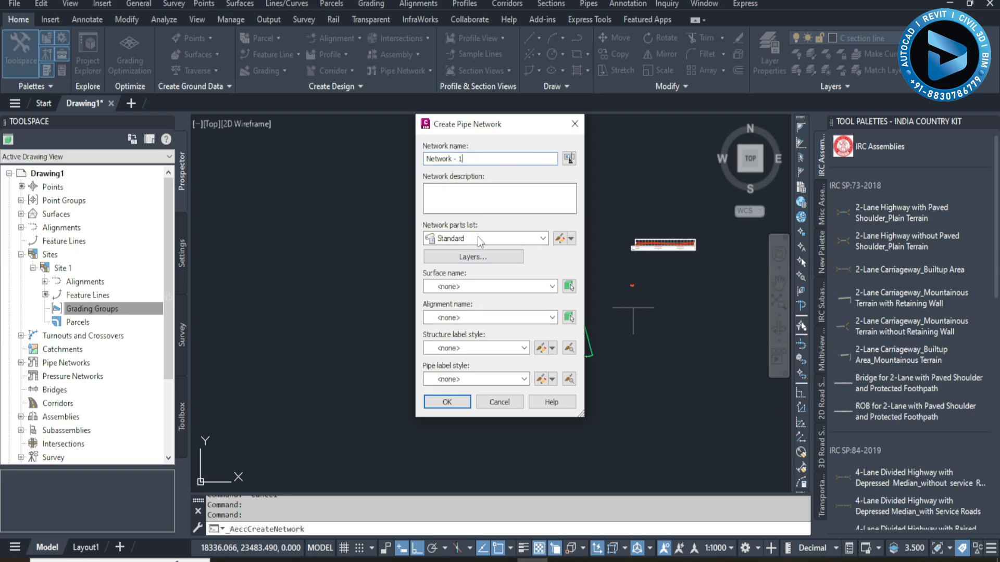
{"action": "left_click", "coordinate": [452, 405]}
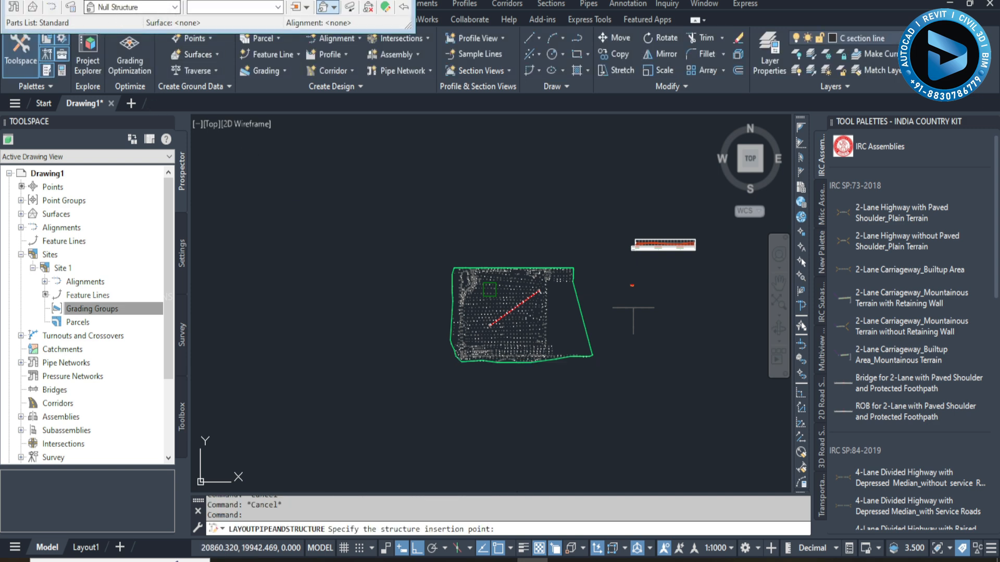
{"action": "key", "text": "Escape"}
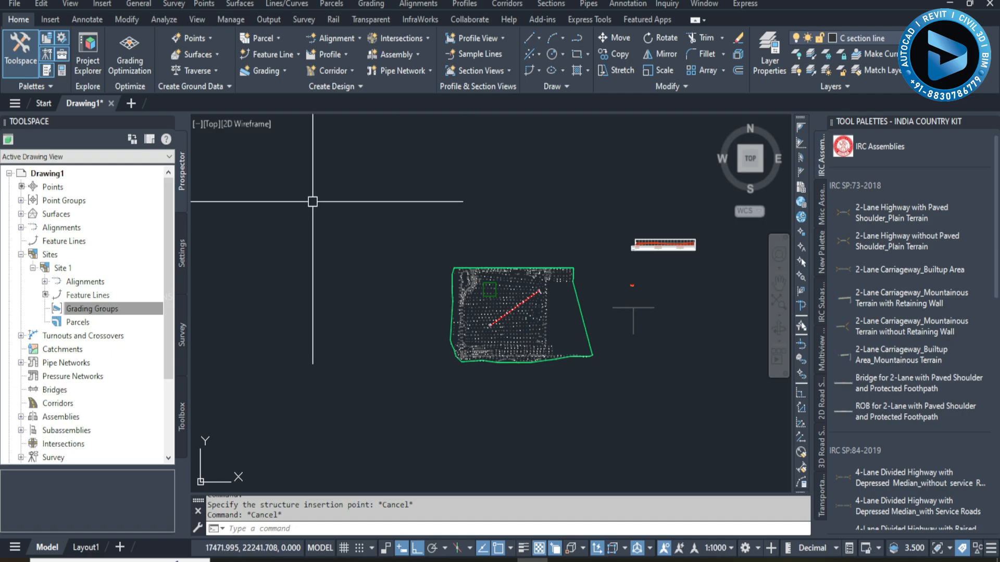
{"action": "left_click", "coordinate": [21, 255]}
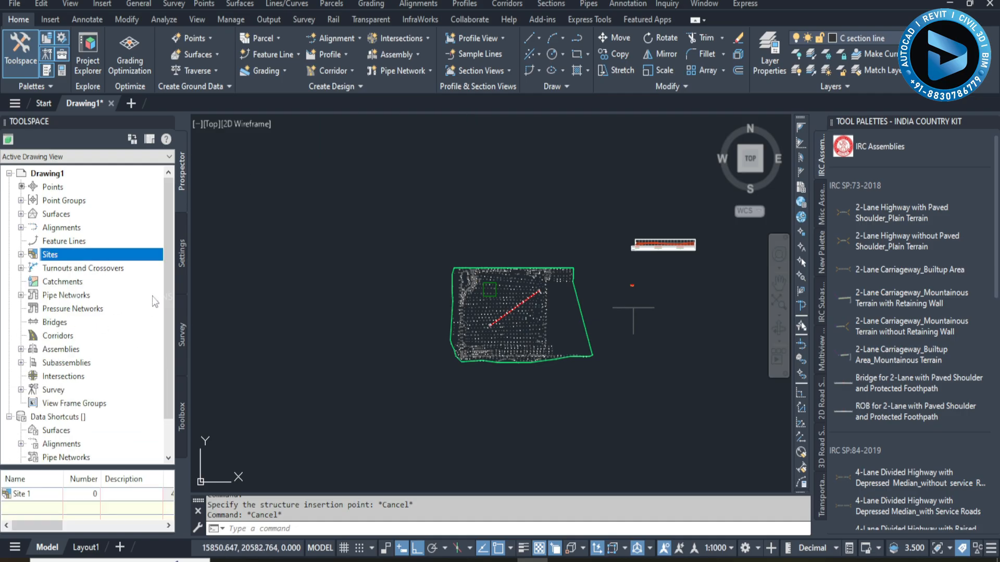
Switch to the syllabus PDF and read the Day 16 to Day 19 topics on pipe networks, utility conflicts and plan production
{"action": "scroll", "coordinate": [547, 362], "scroll_direction": "up", "scroll_amount": 2}
{"action": "scroll", "coordinate": [492, 312], "scroll_direction": "down", "scroll_amount": 2}
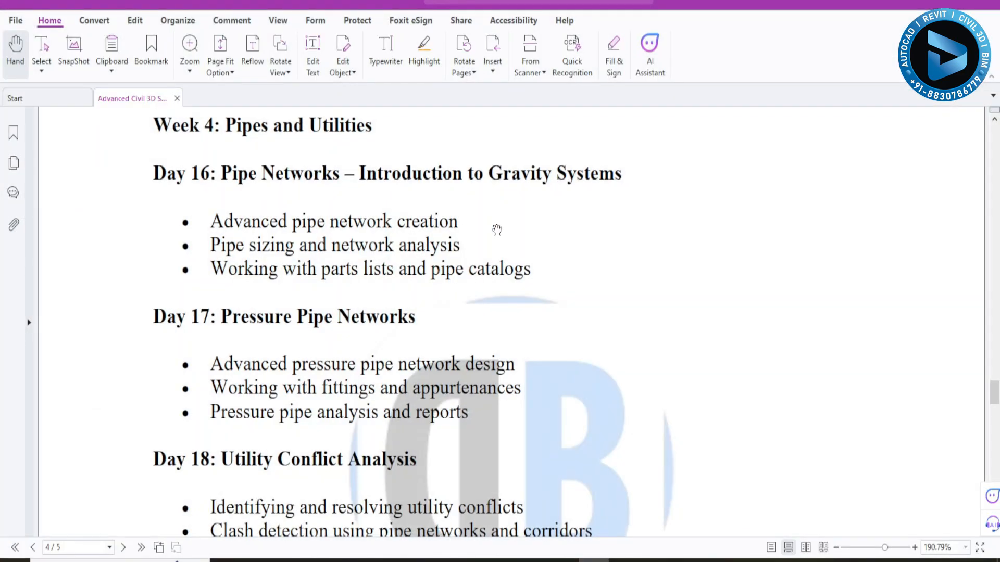
{"action": "scroll", "coordinate": [433, 346], "scroll_direction": "down", "scroll_amount": 1}
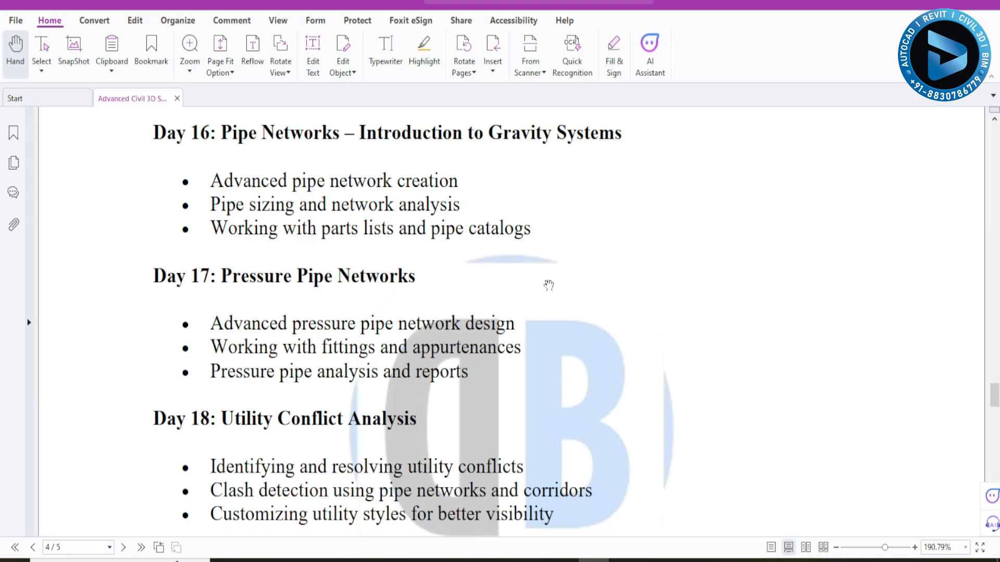
{"action": "scroll", "coordinate": [532, 293], "scroll_direction": "down", "scroll_amount": 3}
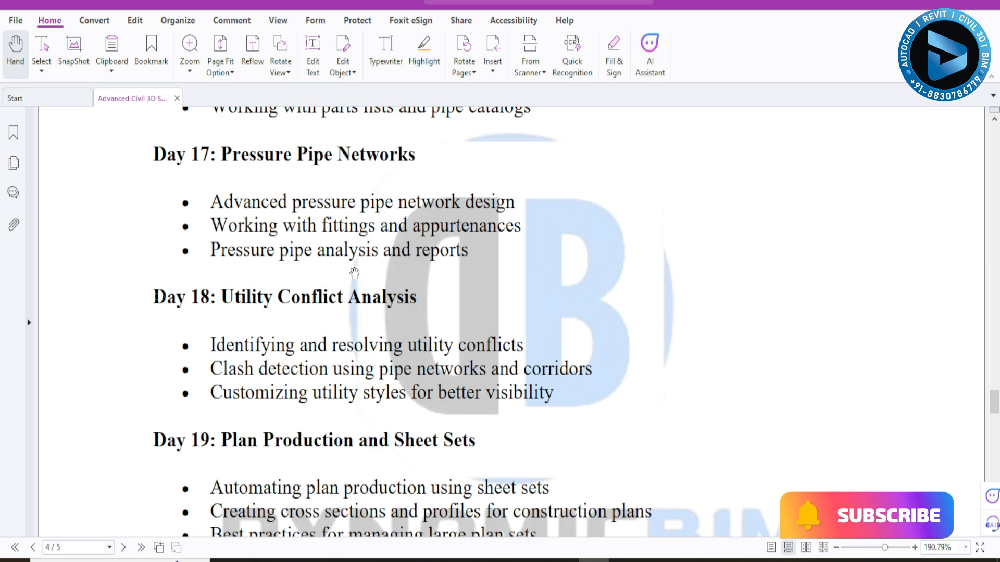
{"action": "scroll", "coordinate": [568, 271], "scroll_direction": "down", "scroll_amount": 3}
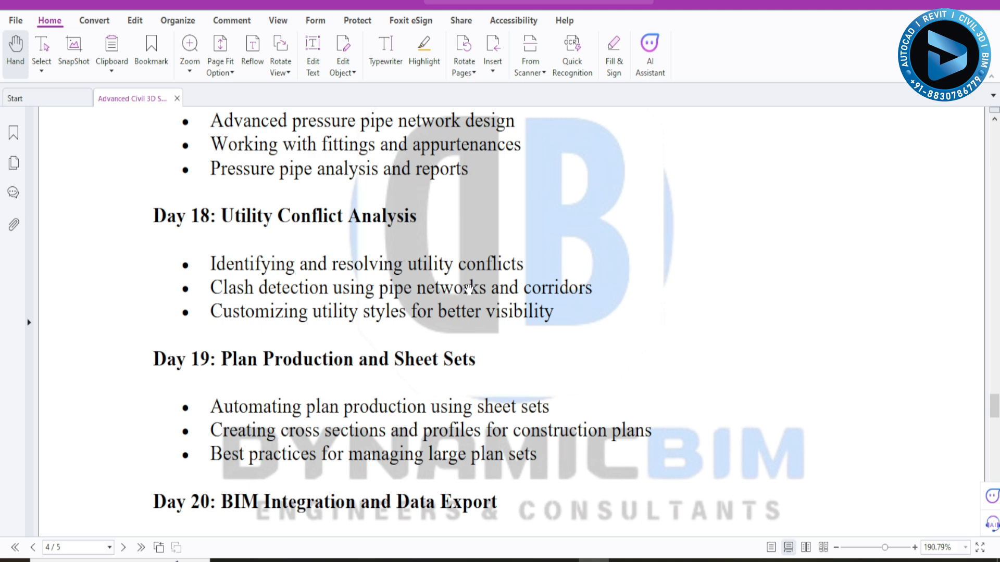
{"action": "scroll", "coordinate": [571, 257], "scroll_direction": "down", "scroll_amount": 1}
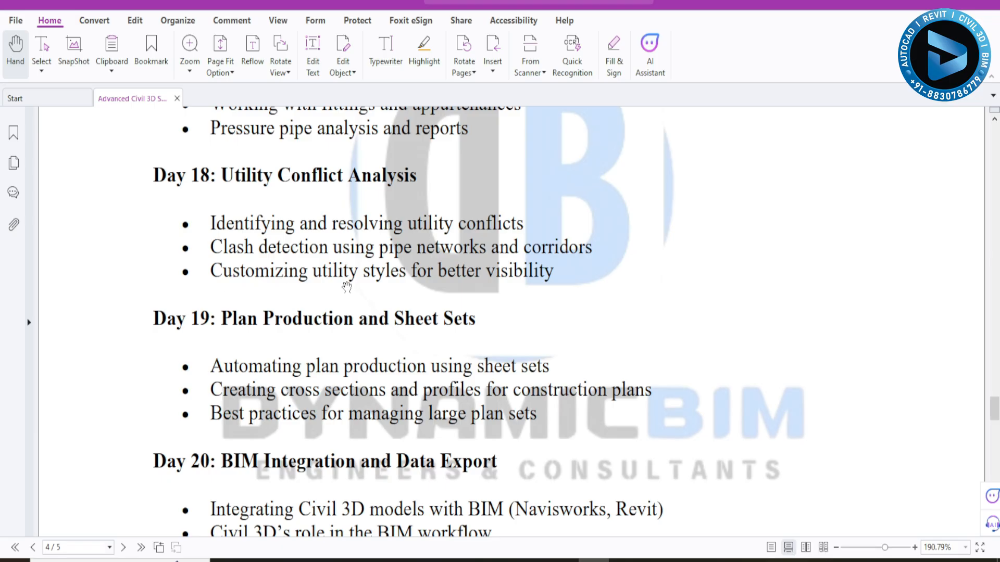
{"action": "scroll", "coordinate": [597, 286], "scroll_direction": "down", "scroll_amount": 1}
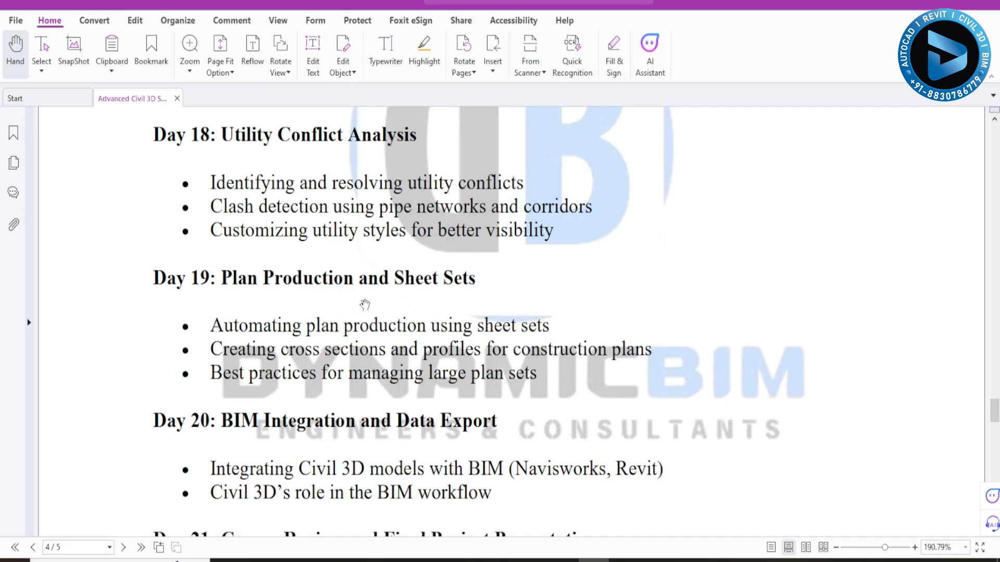
{"action": "scroll", "coordinate": [604, 292], "scroll_direction": "down", "scroll_amount": 1}
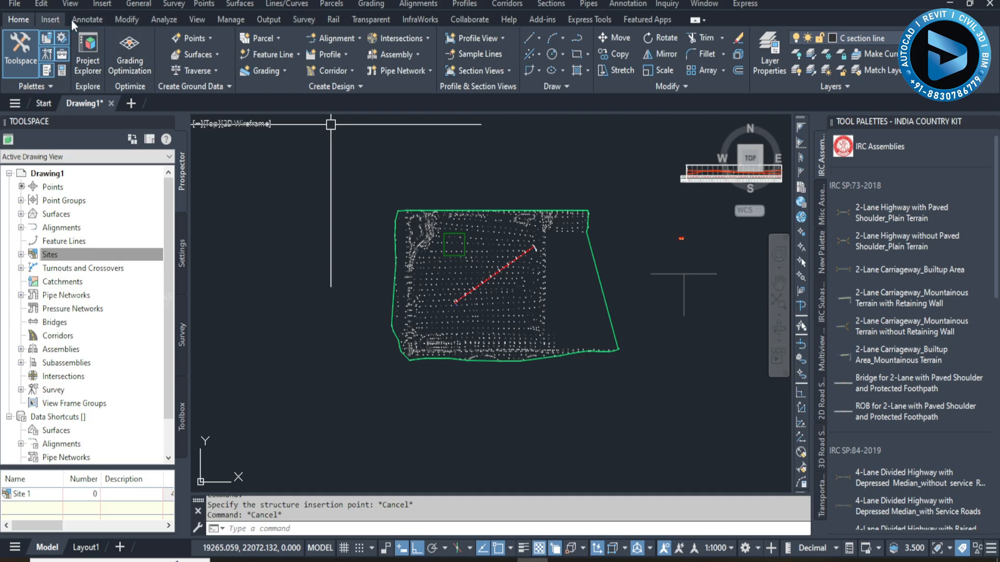
Switch to Civil 3D, show the plan production tools and examine the profile view in the drawing
{"action": "left_click", "coordinate": [268, 20]}
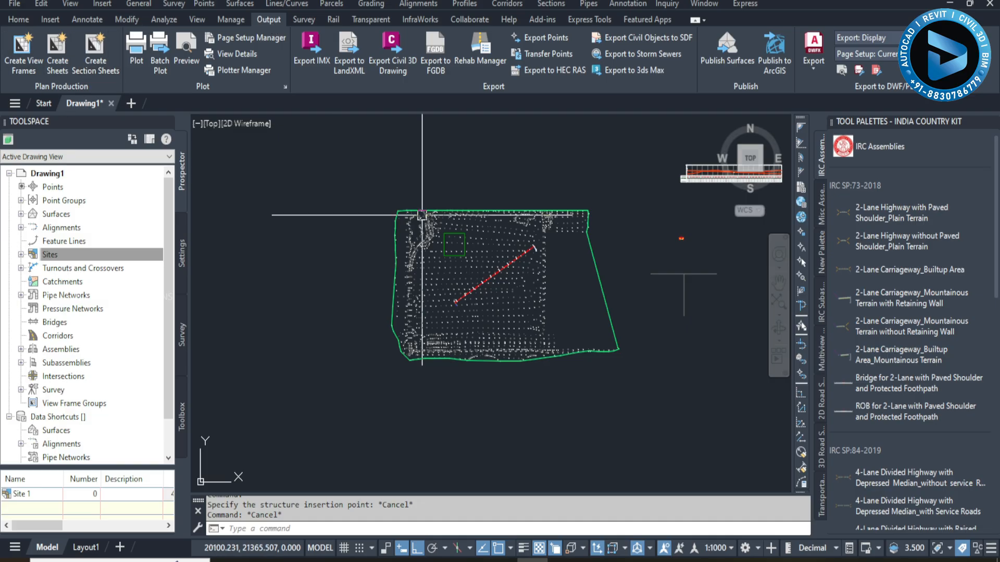
{"action": "middle_click_drag", "start_coordinate": [749, 147], "coordinate": [605, 186]}
{"action": "scroll", "coordinate": [605, 186], "scroll_direction": "up", "scroll_amount": 8}
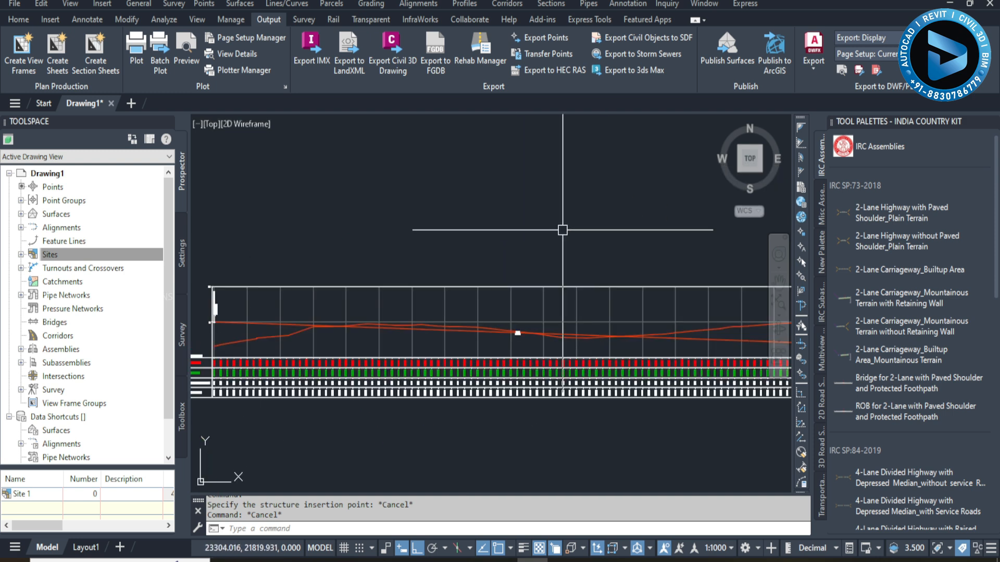
{"action": "scroll", "coordinate": [608, 198], "scroll_direction": "down", "scroll_amount": 3}
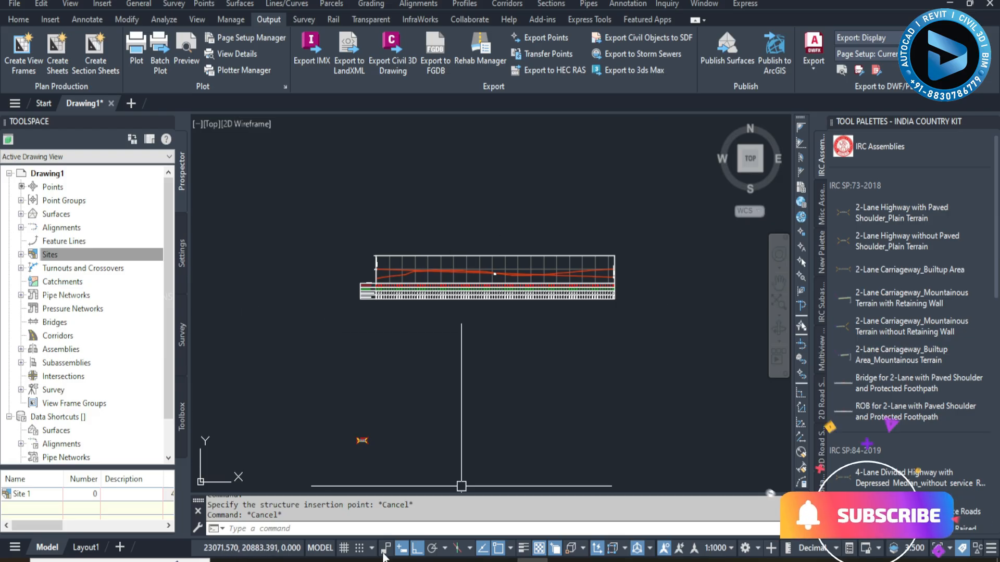
Switch to the syllabus PDF and read the Day 19 to Day 21 topics on sheet sets, BIM integration and the final project presentation
{"action": "scroll", "coordinate": [633, 291], "scroll_direction": "down", "scroll_amount": 3}
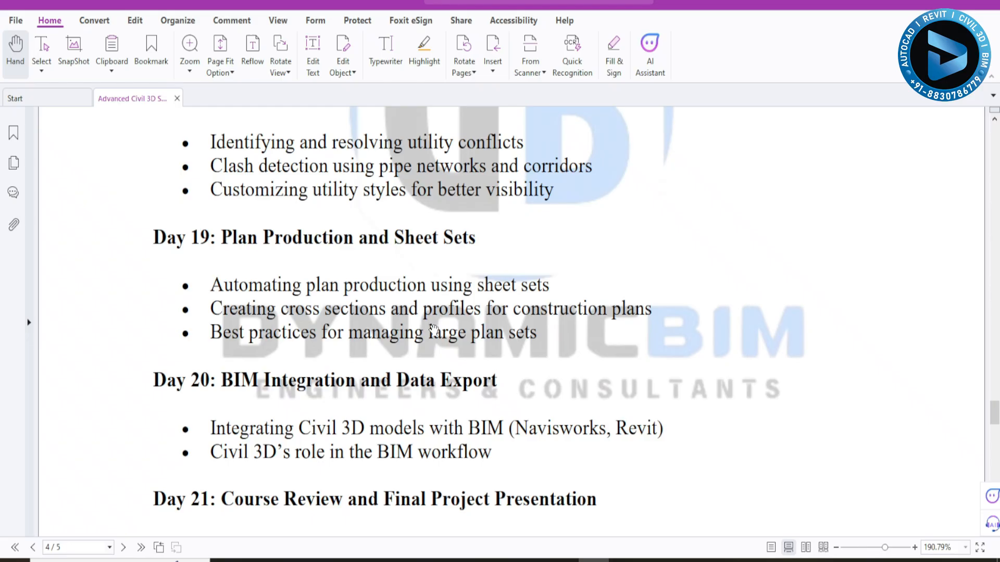
{"action": "scroll", "coordinate": [433, 329], "scroll_direction": "down", "scroll_amount": 1}
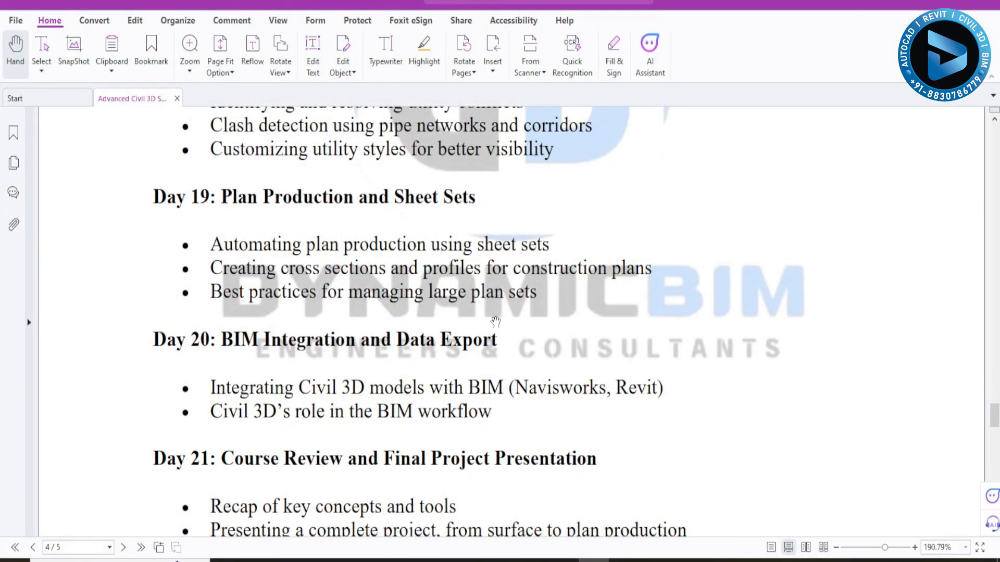
{"action": "scroll", "coordinate": [504, 313], "scroll_direction": "down", "scroll_amount": 1}
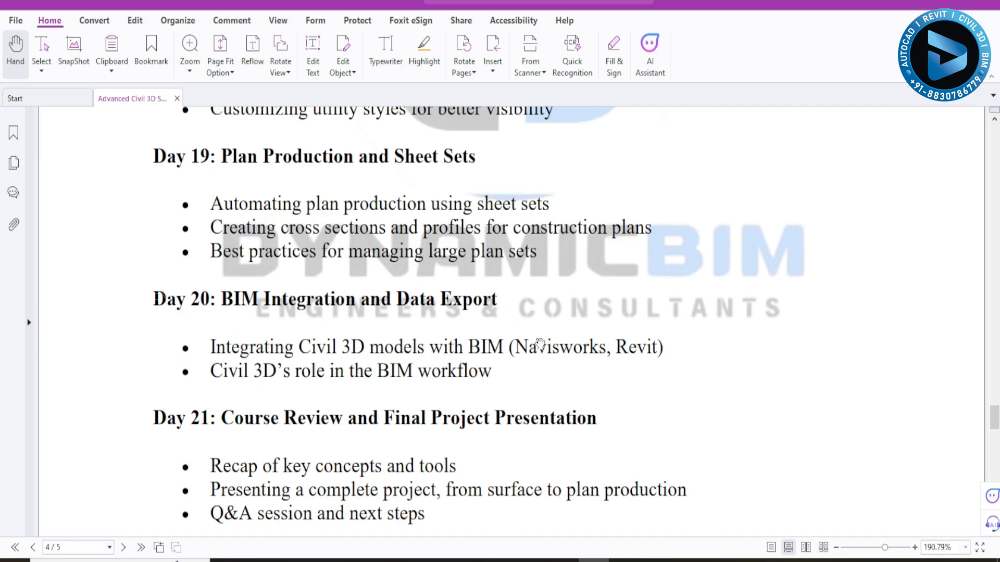
{"action": "scroll", "coordinate": [323, 378], "scroll_direction": "down", "scroll_amount": 3}
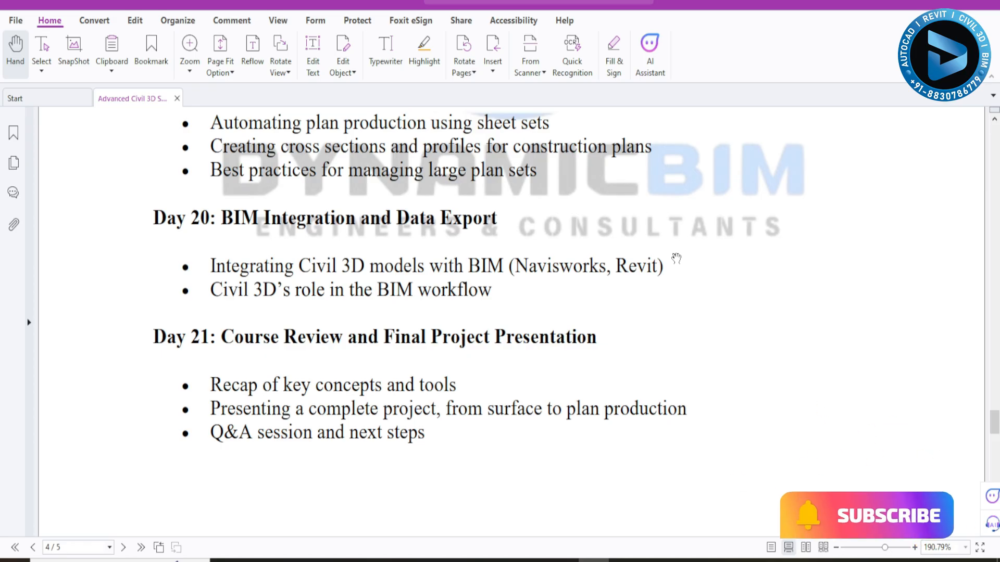
{"action": "scroll", "coordinate": [451, 352], "scroll_direction": "down", "scroll_amount": 3}
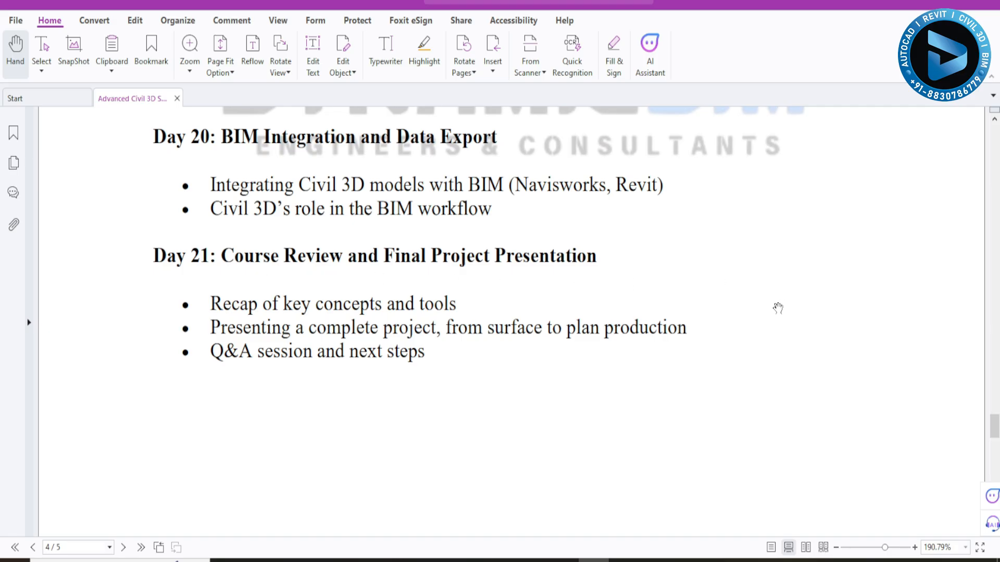
{"action": "scroll", "coordinate": [677, 313], "scroll_direction": "down", "scroll_amount": 1}
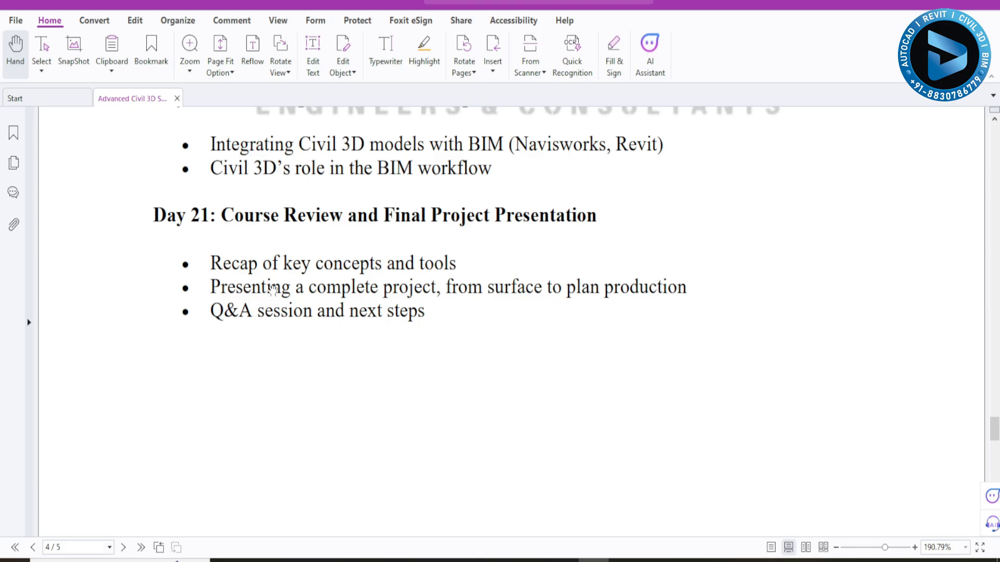
{"action": "scroll", "coordinate": [216, 312], "scroll_direction": "down", "scroll_amount": 1}
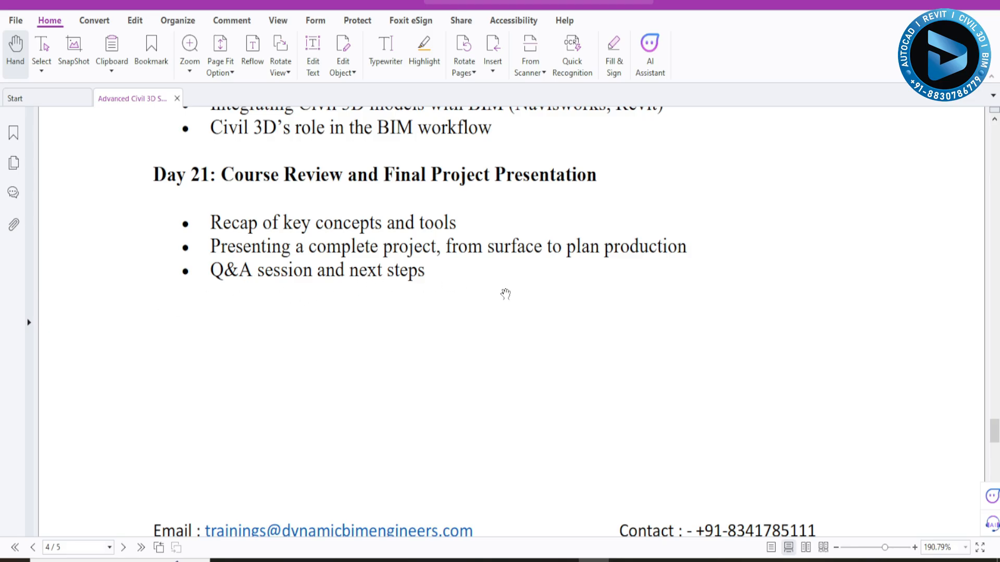
{"action": "scroll", "coordinate": [503, 293], "scroll_direction": "down", "scroll_amount": 5}
{"action": "scroll", "coordinate": [417, 276], "scroll_direction": "up", "scroll_amount": 4}
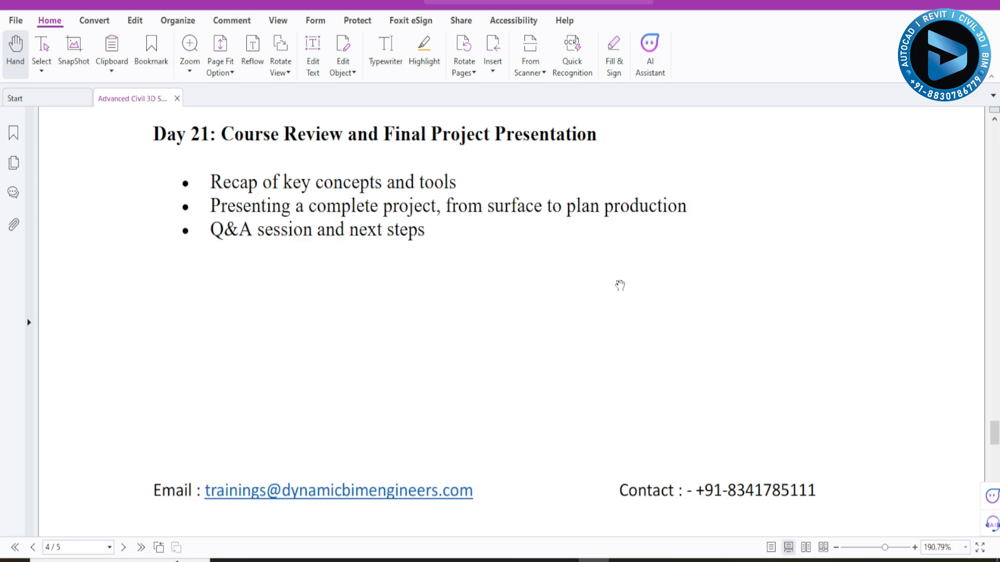
Read the bonus section on key Civil 3D interview questions and mock interview practice on the syllabus's last page
{"action": "scroll", "coordinate": [563, 296], "scroll_direction": "down", "scroll_amount": 10}
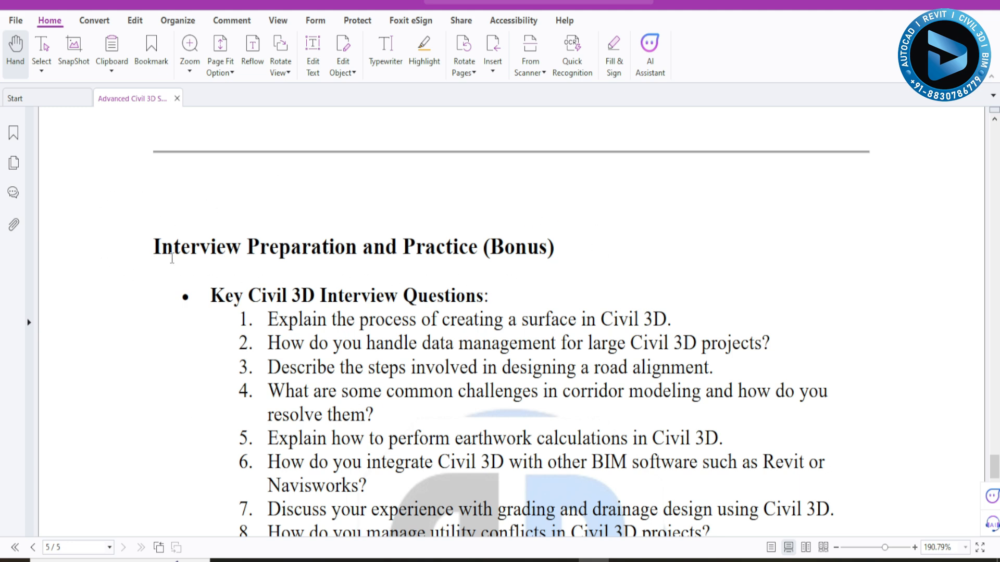
{"action": "scroll", "coordinate": [595, 233], "scroll_direction": "down", "scroll_amount": 3}
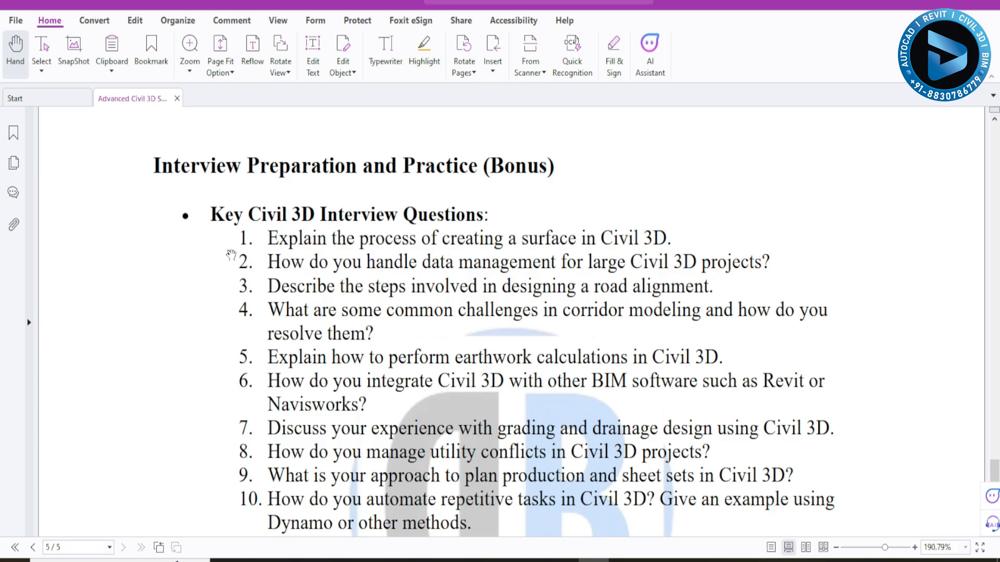
{"action": "scroll", "coordinate": [625, 213], "scroll_direction": "down", "scroll_amount": 3}
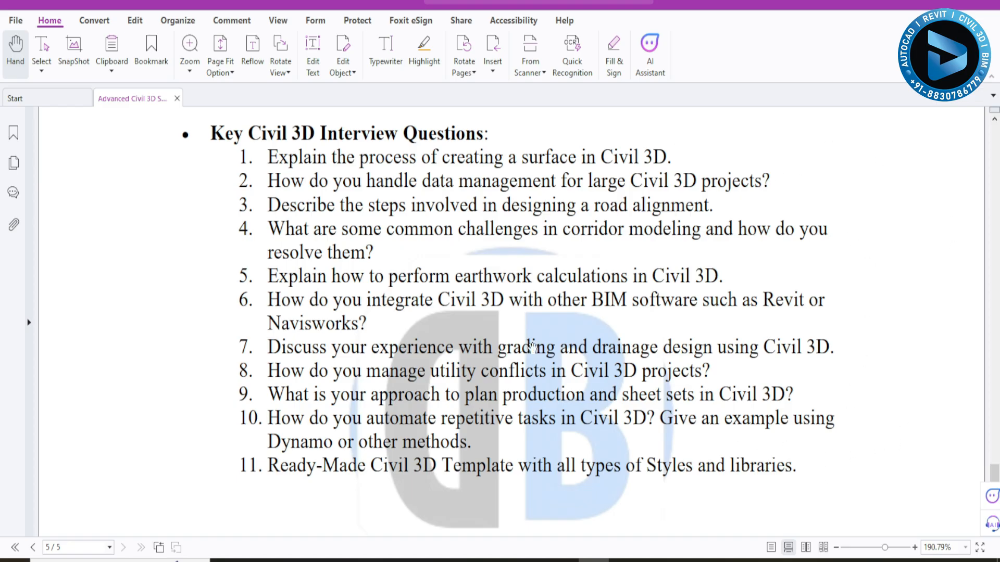
{"action": "scroll", "coordinate": [470, 255], "scroll_direction": "down", "scroll_amount": 5}
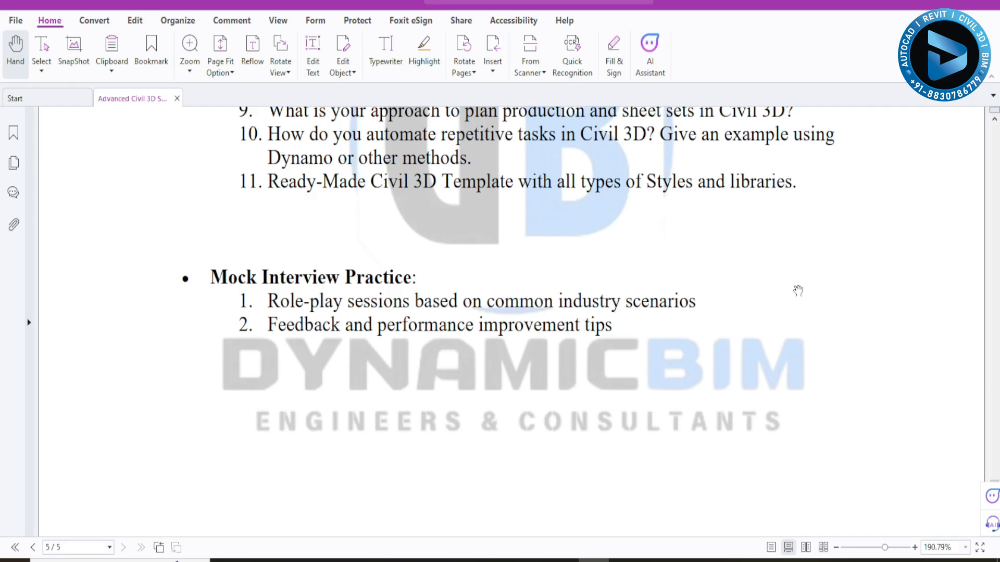
{"action": "scroll", "coordinate": [797, 290], "scroll_direction": "up", "scroll_amount": 1}
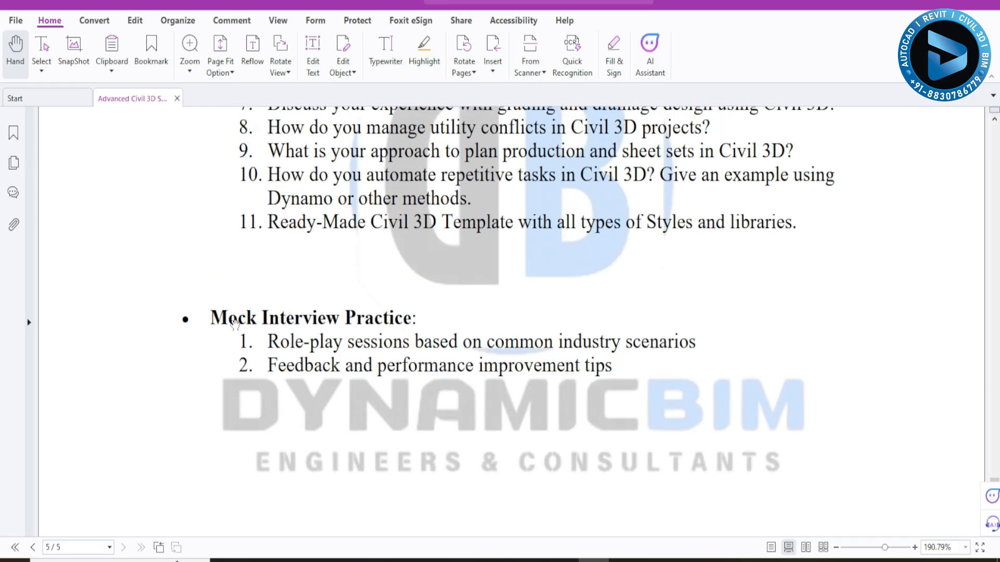